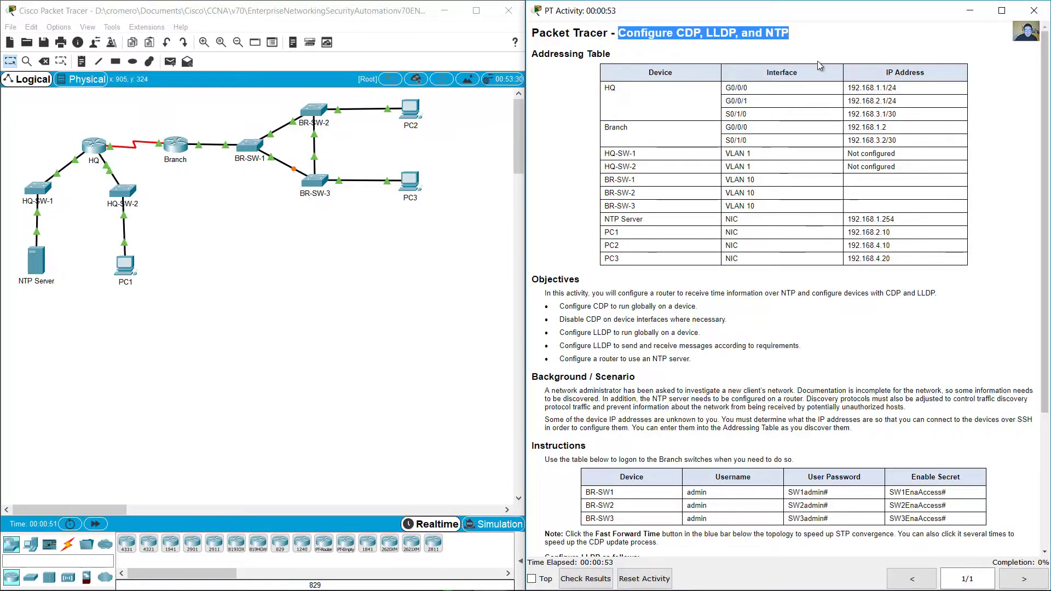
Step: Review the addressing table and the Branch switch login credentials in the activity instructions
left_click_drag(544, 53, 836, 188)
left_click(836, 188)
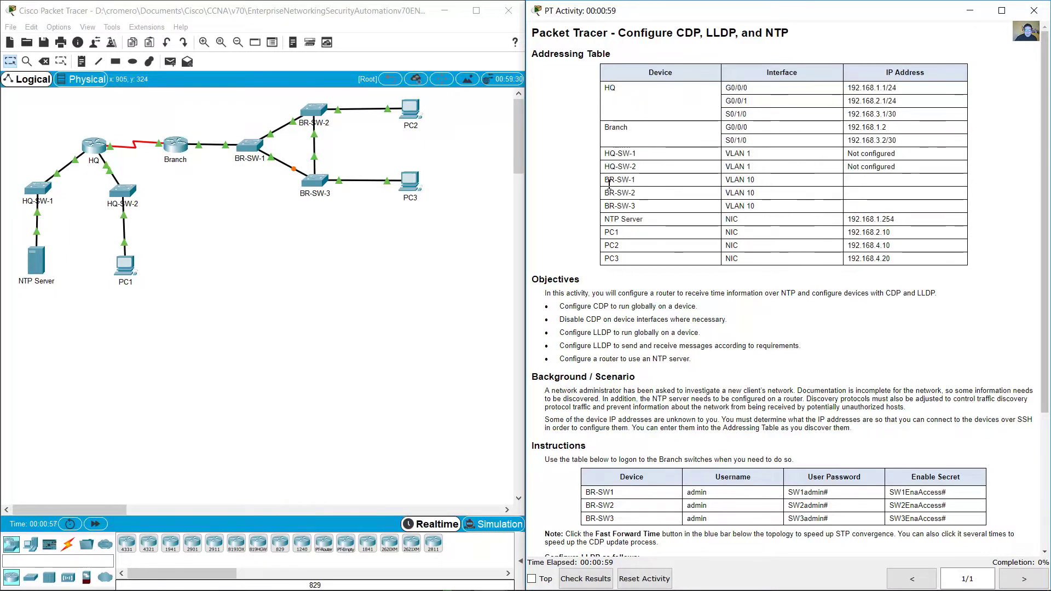
left_click_drag(625, 182, 895, 210)
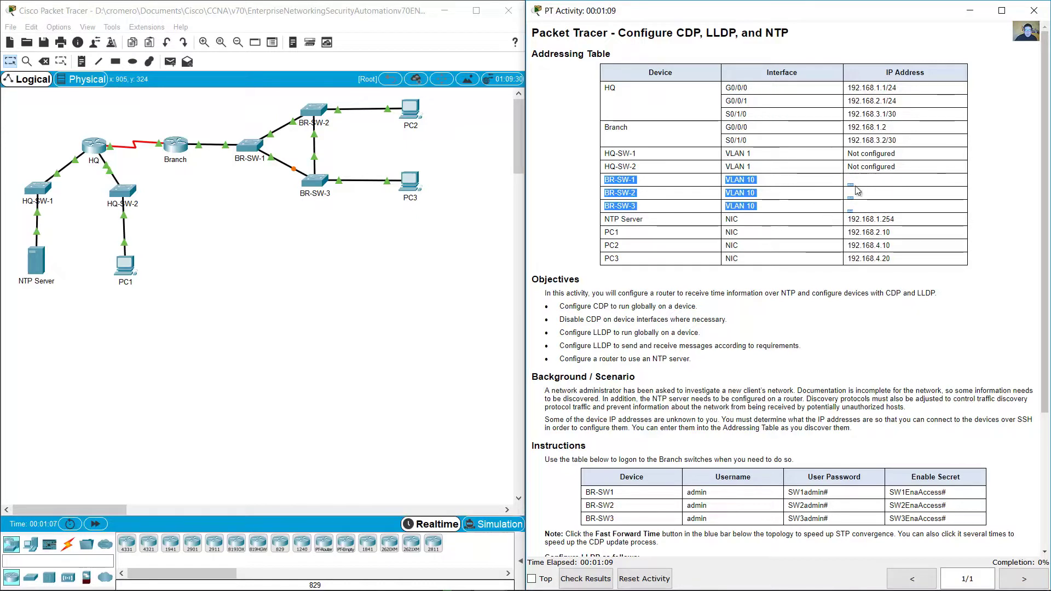
left_click(782, 308)
scroll(783, 311, "down", 1)
left_click_drag(798, 325, 949, 324)
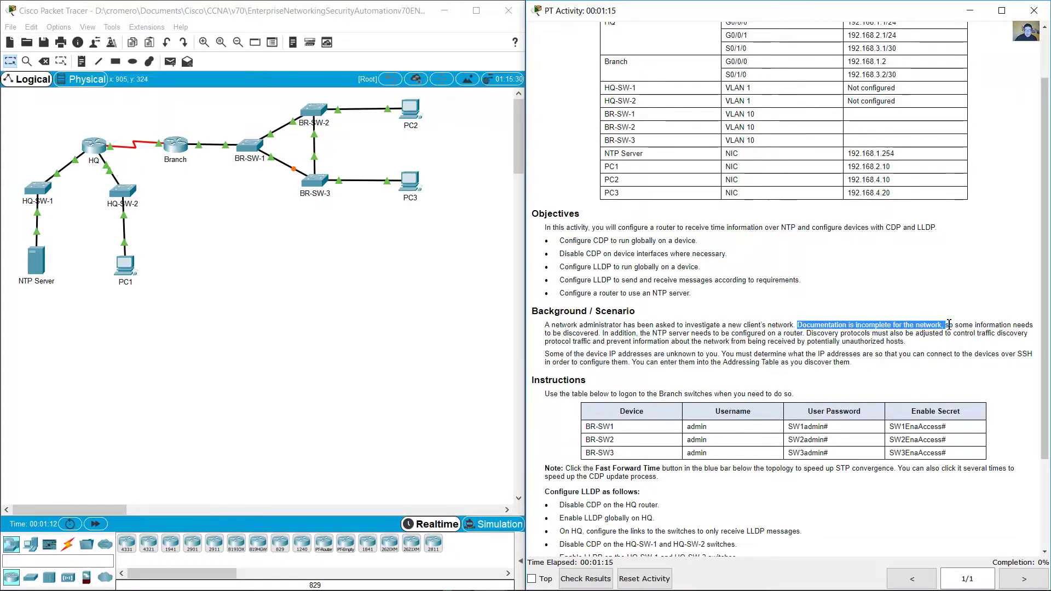
scroll(793, 312, "down", 2)
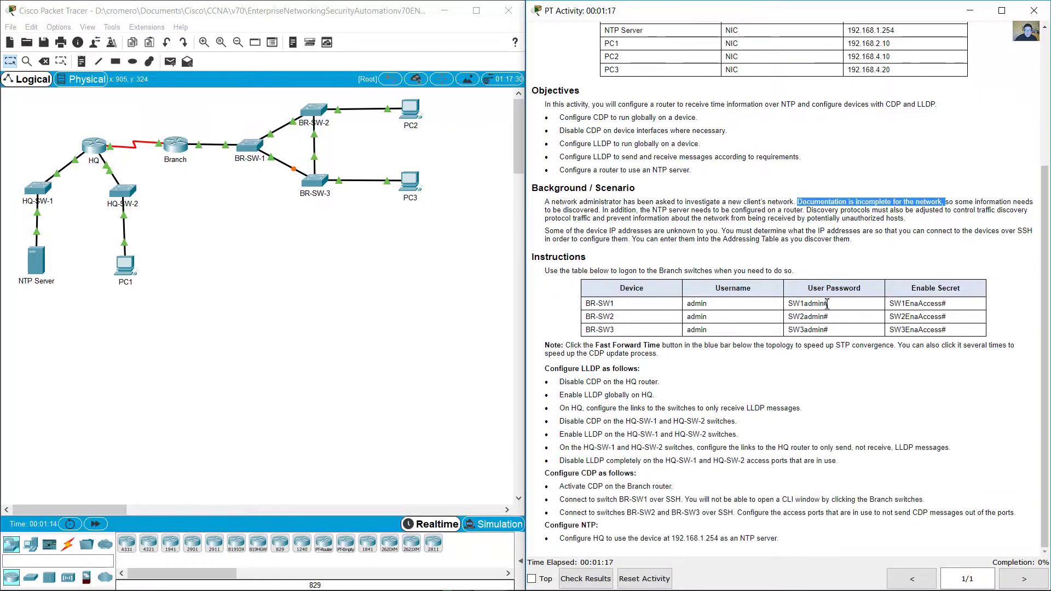
left_click_drag(550, 271, 796, 272)
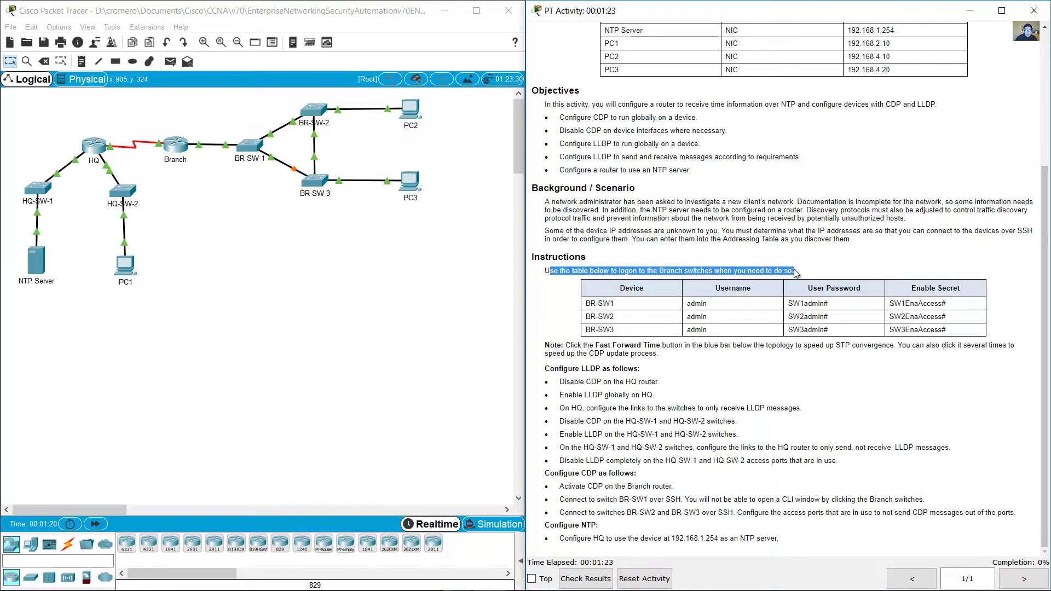
left_click_drag(591, 307, 962, 334)
left_click(601, 319)
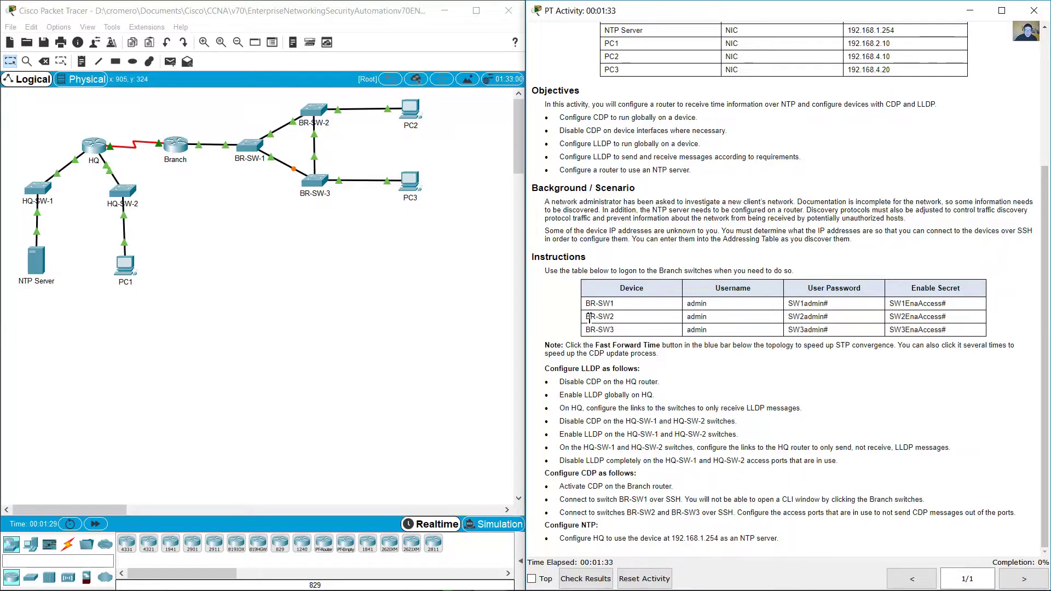
left_click_drag(585, 319, 619, 334)
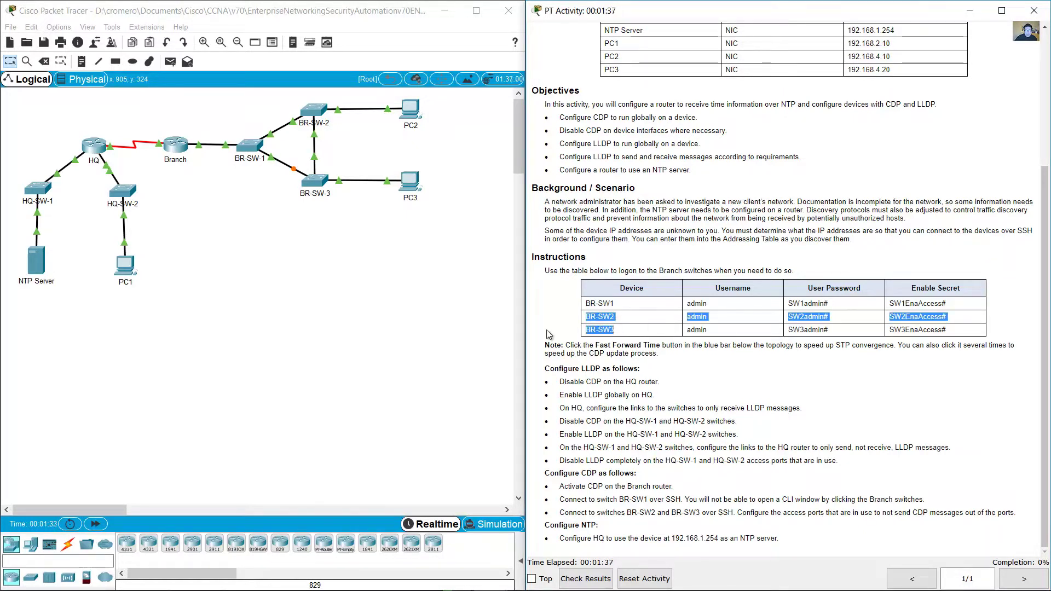
Step: Locate the branch switches in the topology and read the LLDP and disable-CDP-on-HQ instructions
left_click(377, 275)
left_click_drag(377, 277, 234, 99)
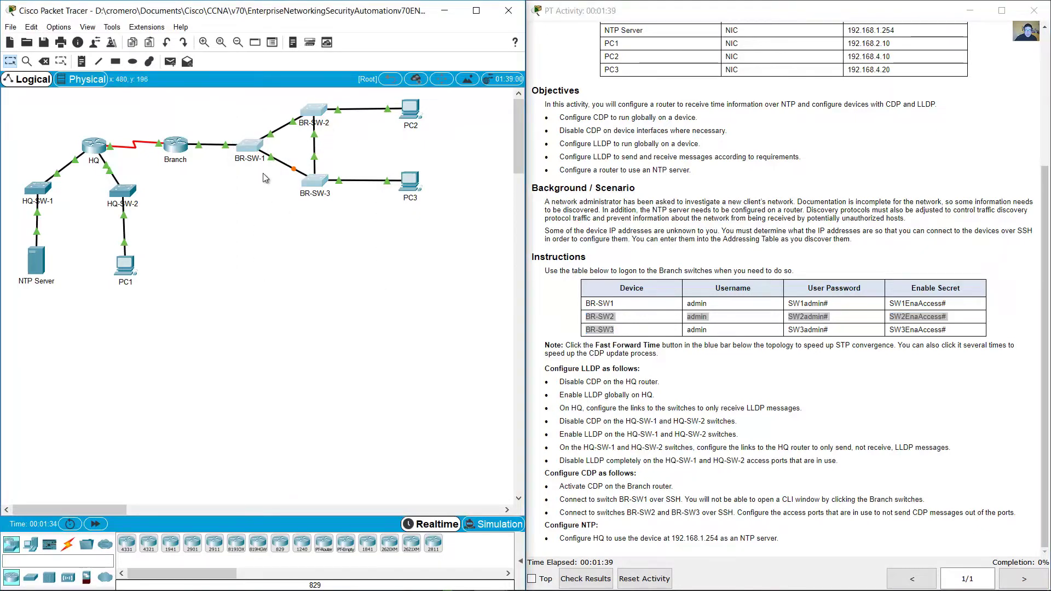
left_click(774, 393)
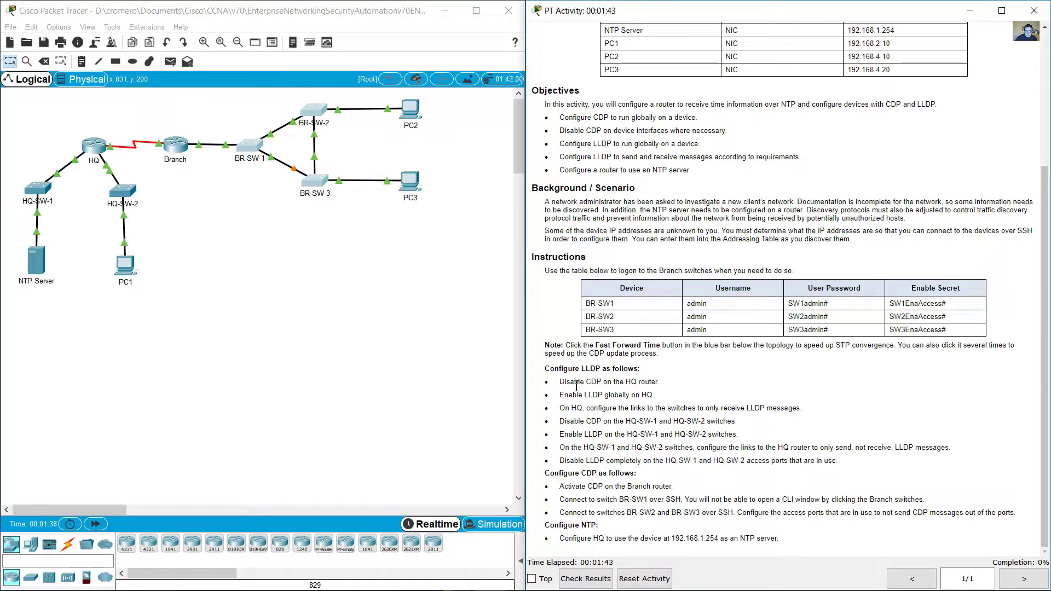
left_click_drag(573, 374, 644, 377)
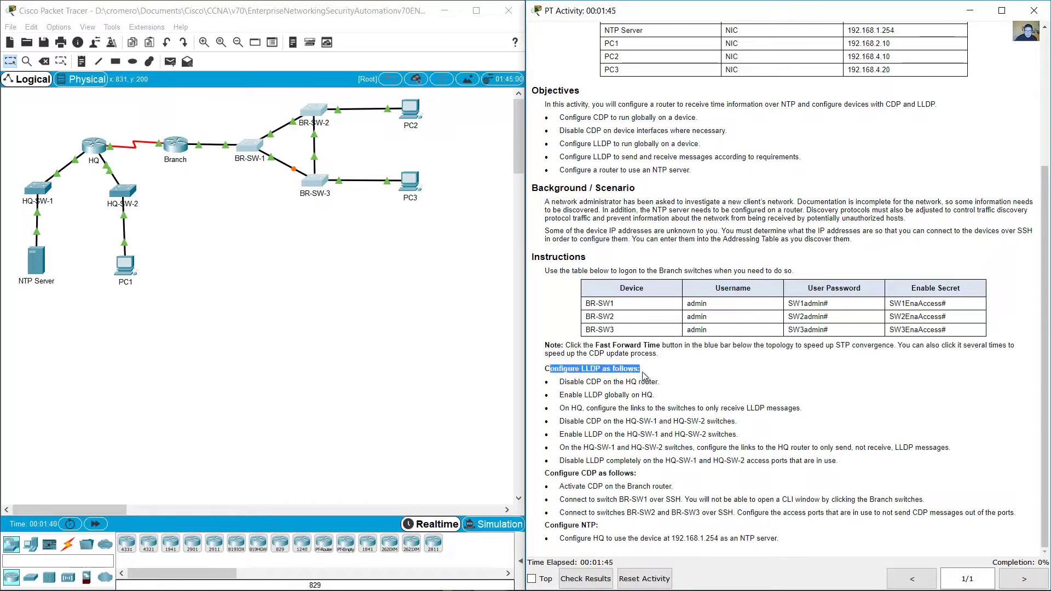
left_click_drag(559, 382, 662, 383)
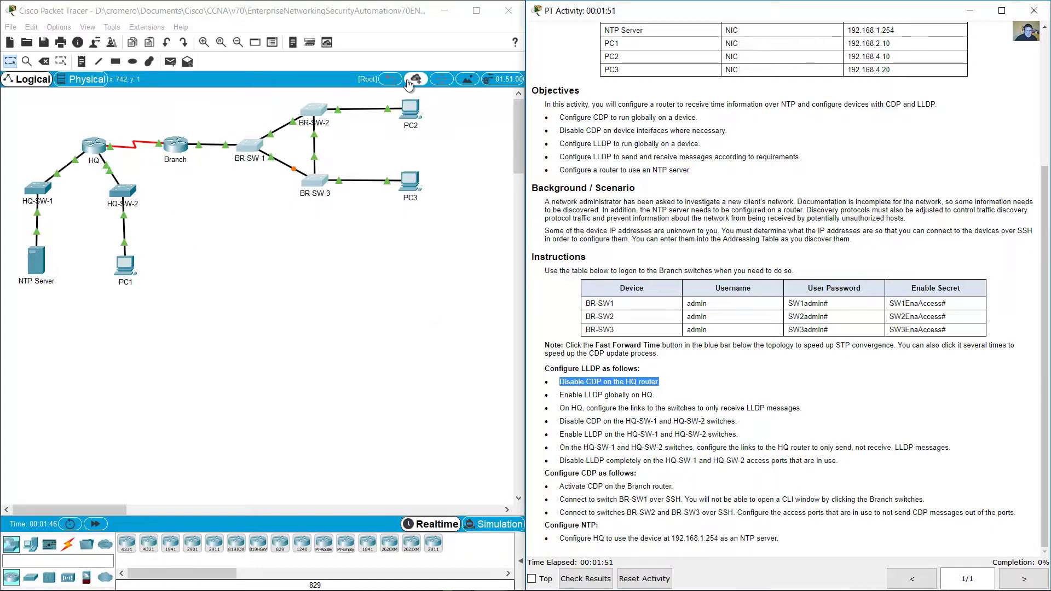
Step: Open the HQ router's CLI and enter global configuration mode with en and conf term
left_click(202, 47)
left_click(204, 42)
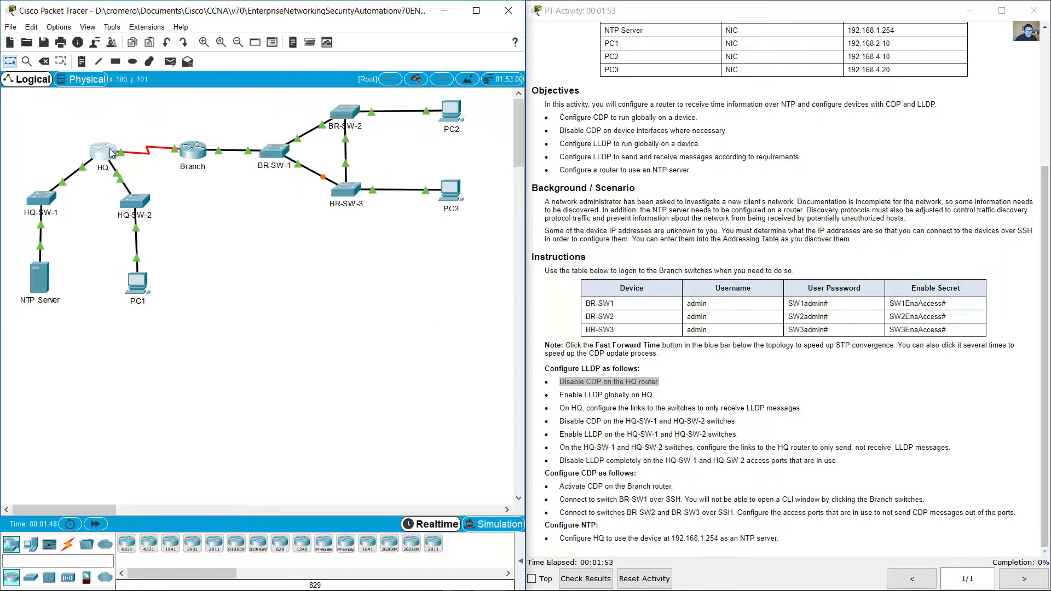
left_click(103, 150)
left_click_drag(443, 133, 99, 257)
left_click_drag(349, 247, 515, 256)
key("Return")
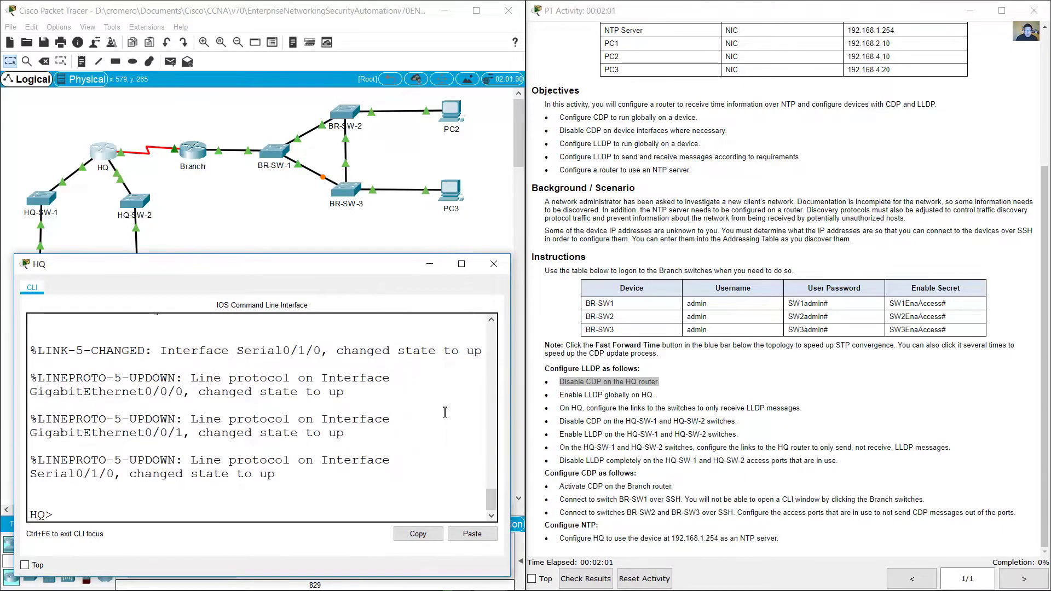
type("en")
key("Return")
type("conf term")
key("Return")
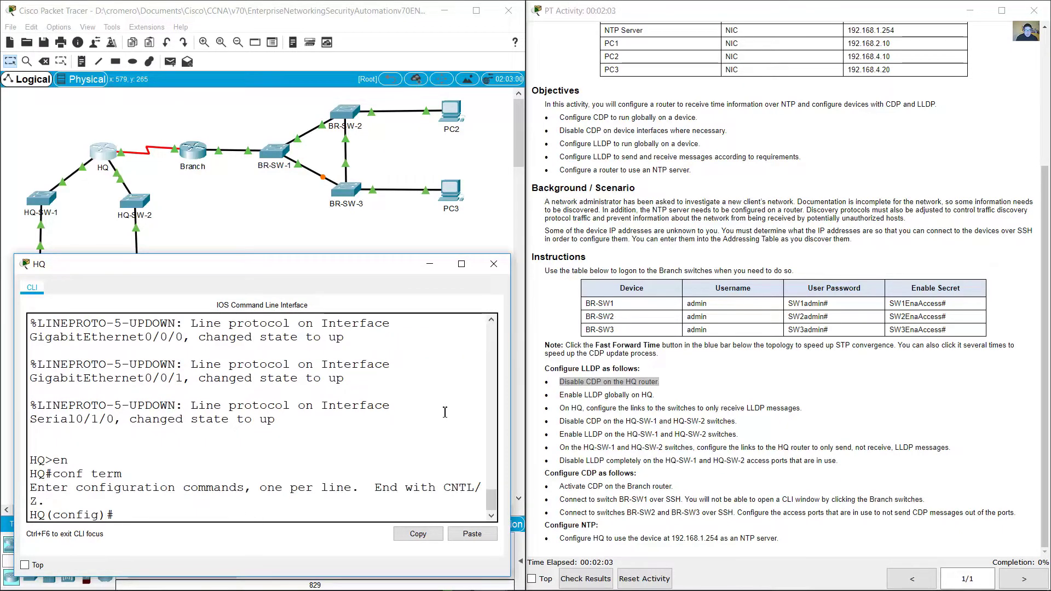
Step: Disable CDP with 'no cdp run' and enable LLDP with 'lldp run' on HQ
type("no cdp run")
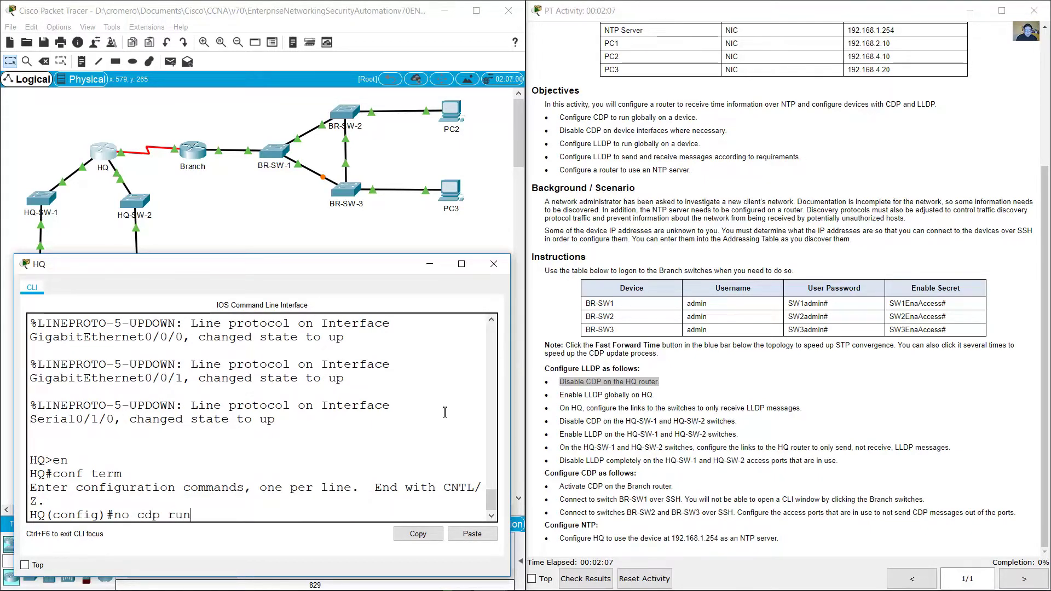
key("Return")
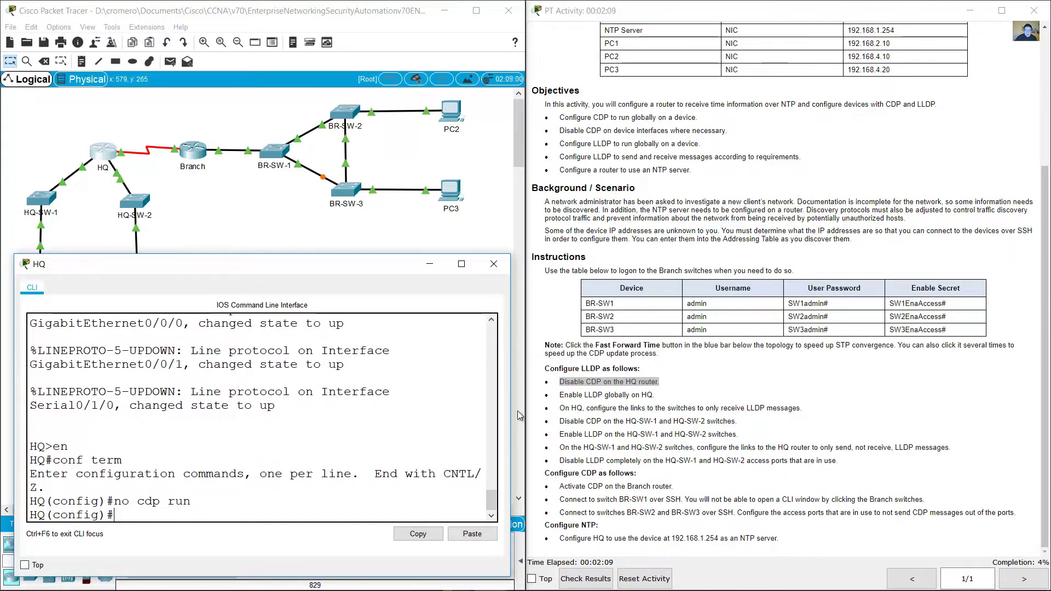
left_click_drag(564, 395, 661, 399)
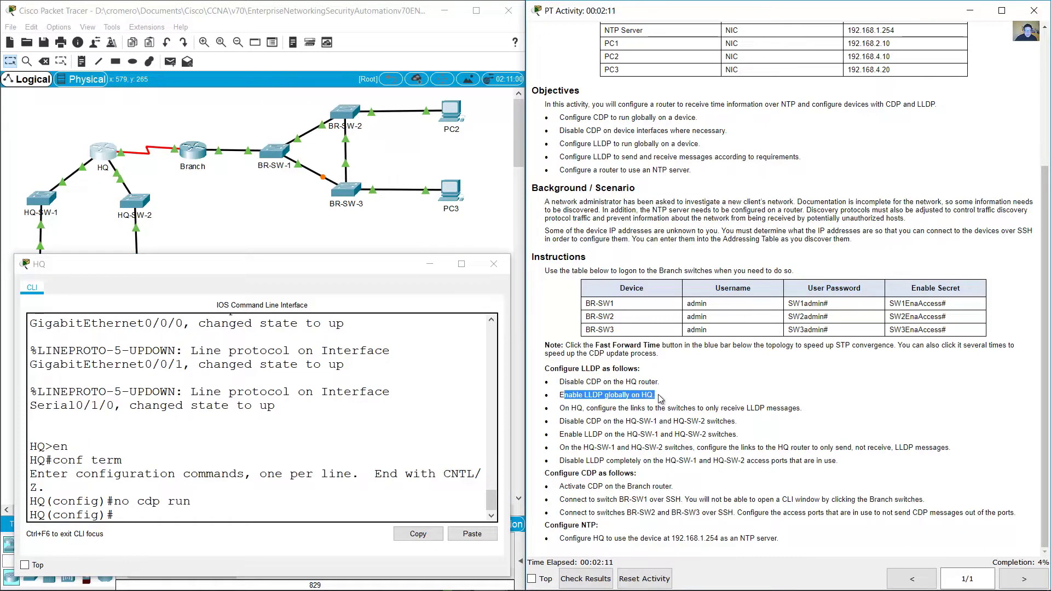
left_click_drag(114, 516, 10, 514)
type("ll")
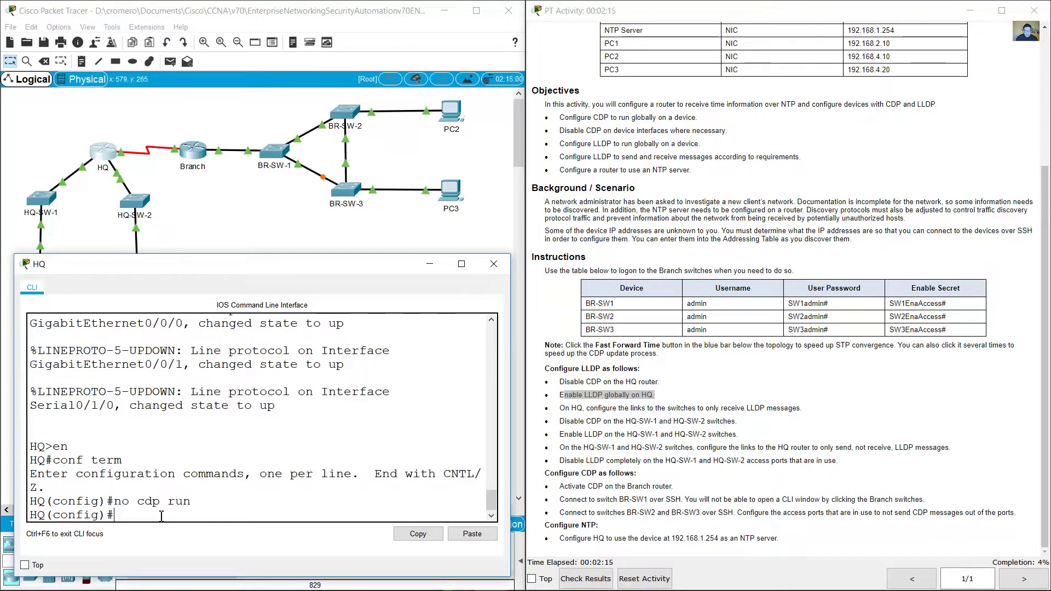
type("dp")
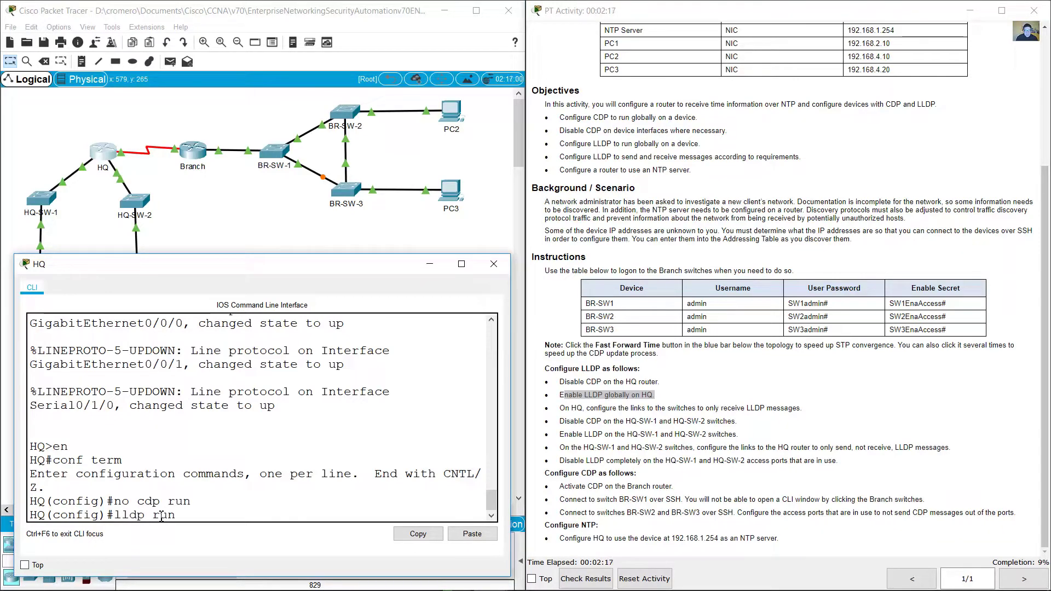
type(" run")
key("Return")
left_click_drag(560, 408, 800, 409)
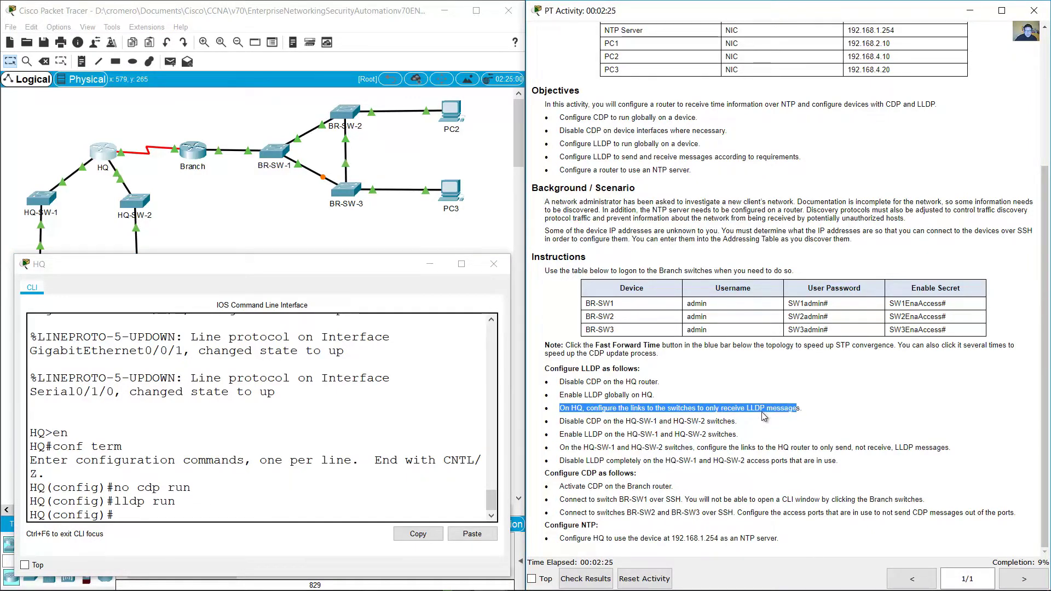
left_click_drag(619, 408, 684, 408)
Step: Leave configuration mode on HQ and run 'show ip int brief' to list its interfaces
left_click(76, 188)
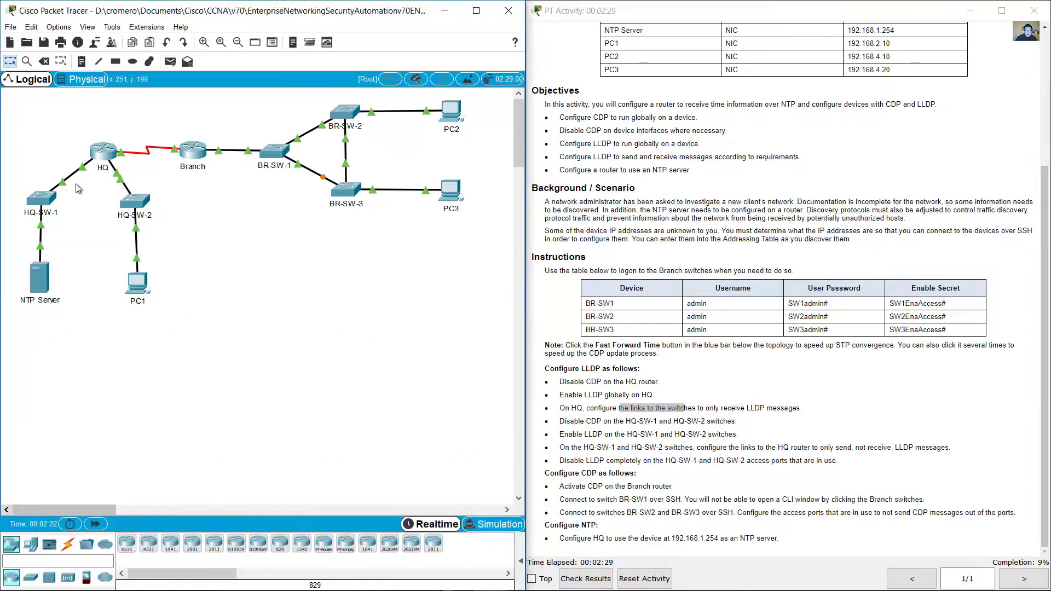
left_click_drag(22, 180, 175, 268)
left_click(104, 156)
type("show ip int bri")
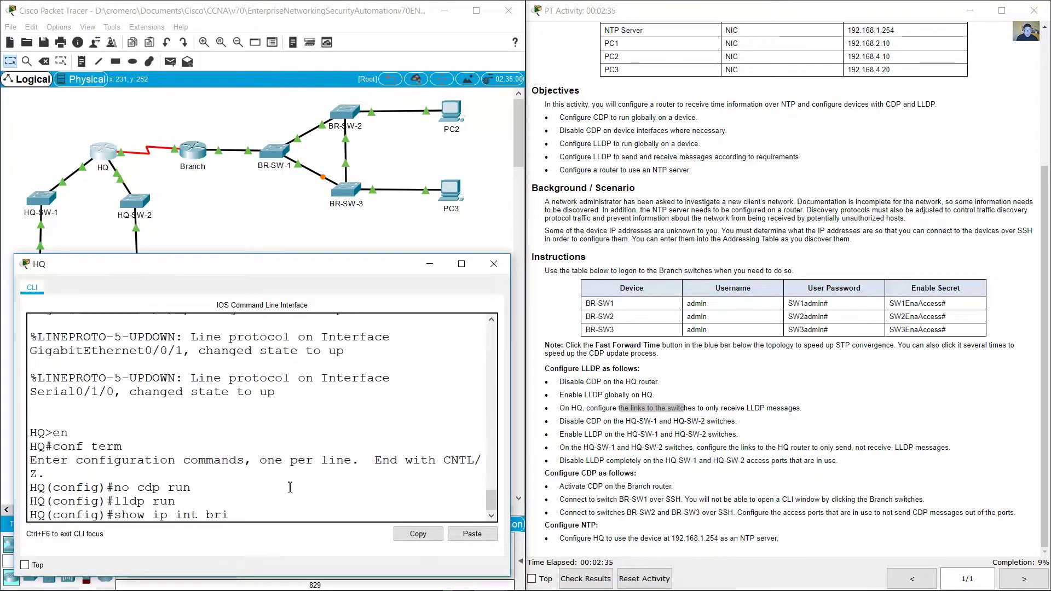
type("ef")
key("Return")
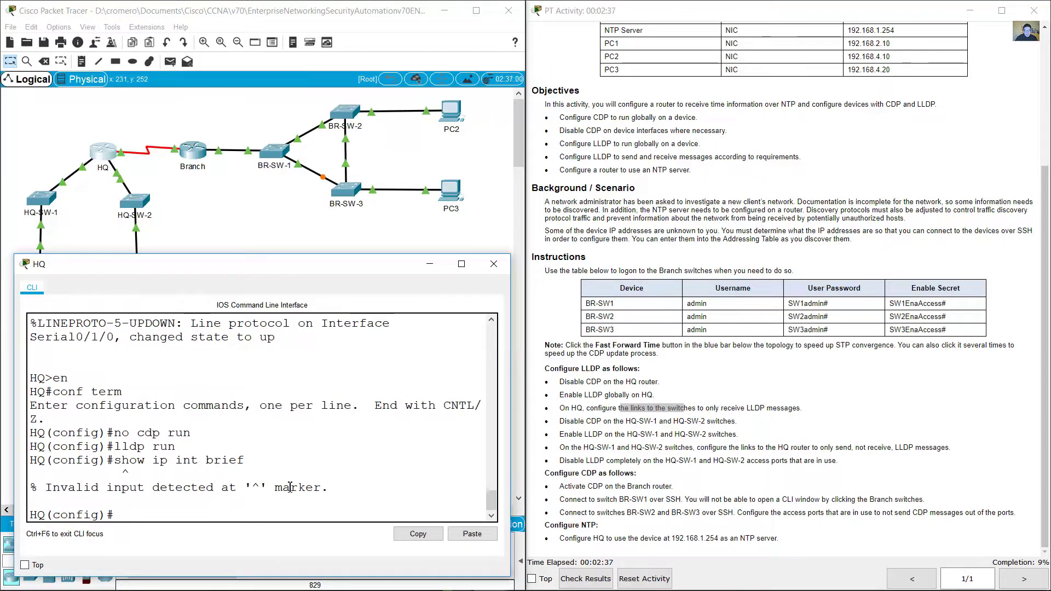
type("n")
type("nd")
key("Return")
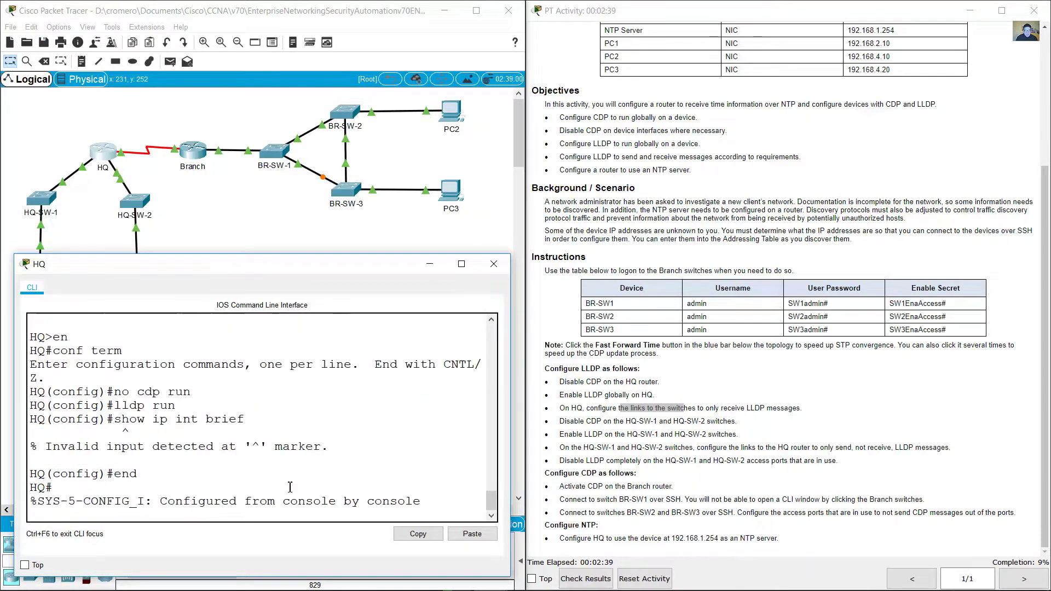
type("show ip int brief")
key("Return")
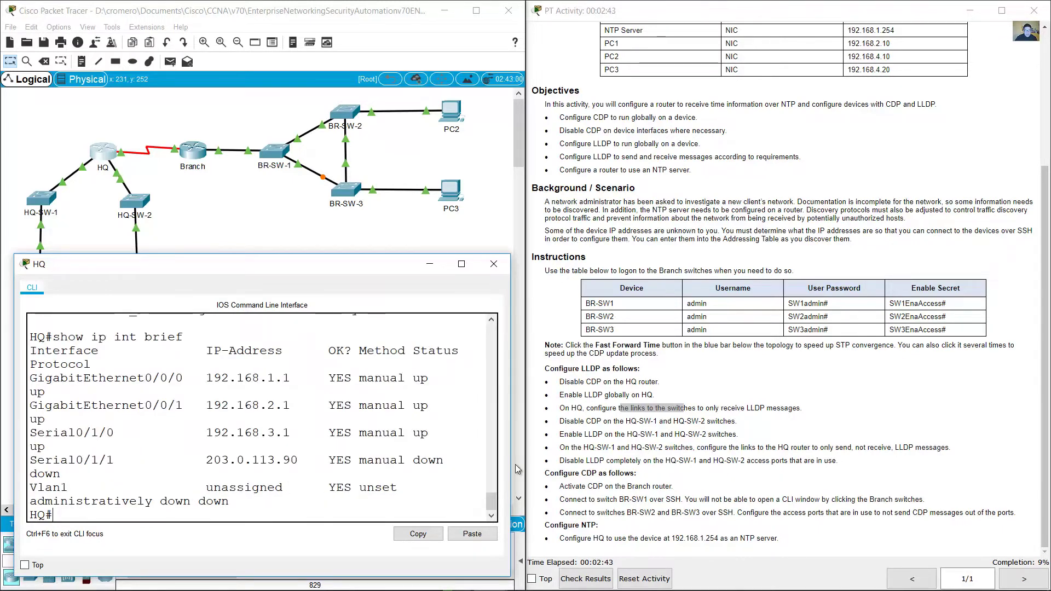
left_click_drag(511, 395, 661, 395)
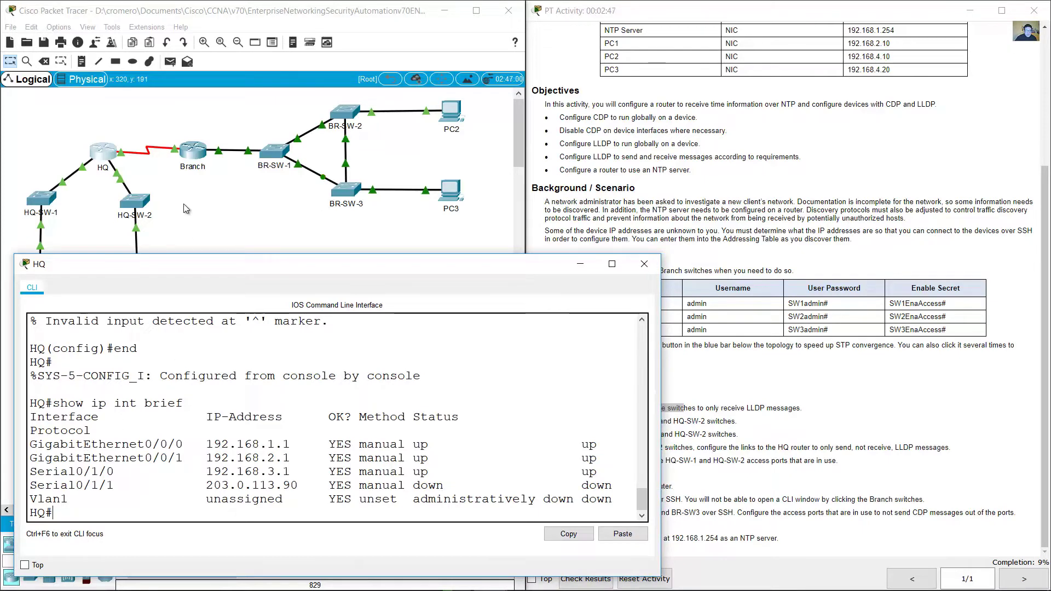
Step: Compare the topology with the listing to identify the GigabitEthernet0/0/0 and 0/0/1 rows
left_click(126, 132)
left_click_drag(125, 113, 166, 174)
left_click(570, 385)
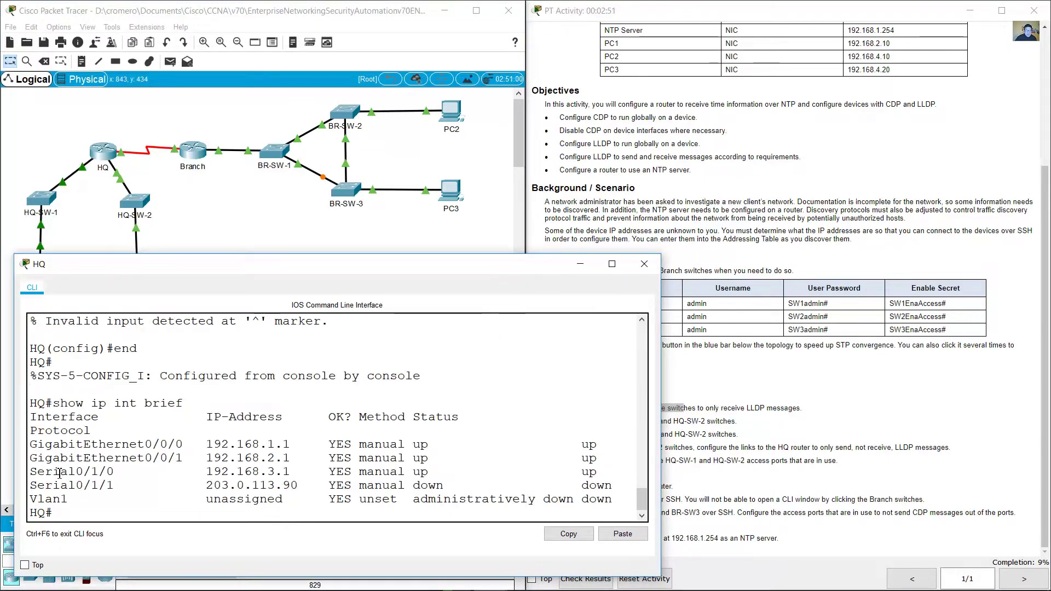
left_click_drag(36, 475, 623, 467)
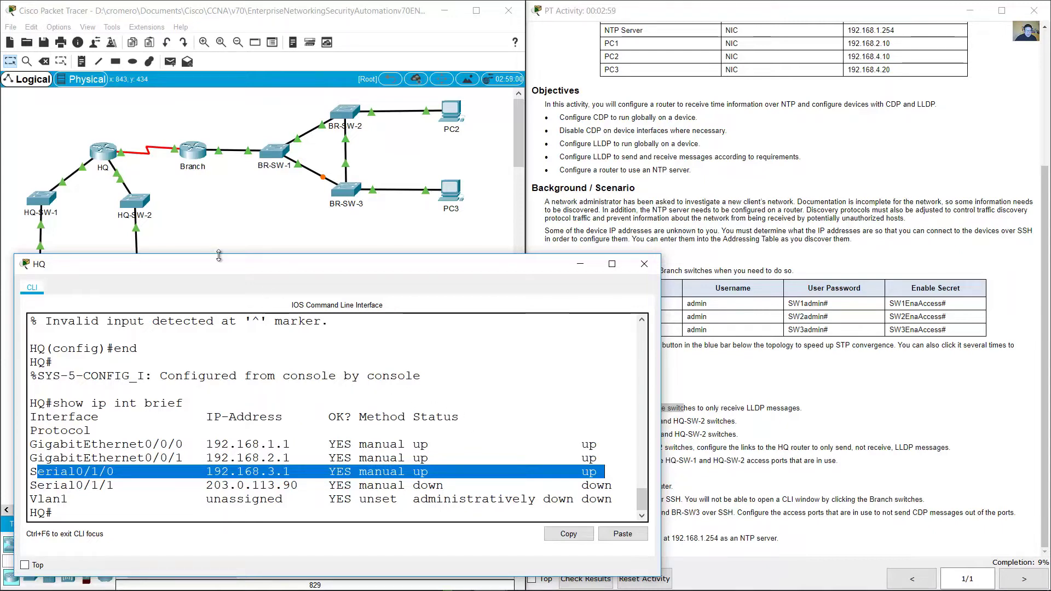
left_click(206, 211)
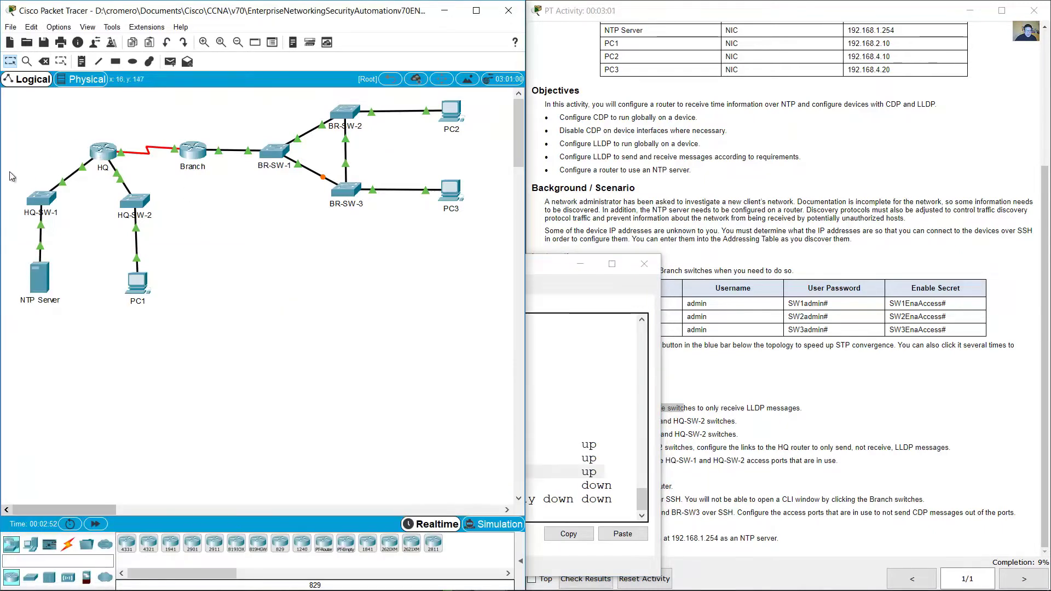
left_click_drag(159, 264, 166, 315)
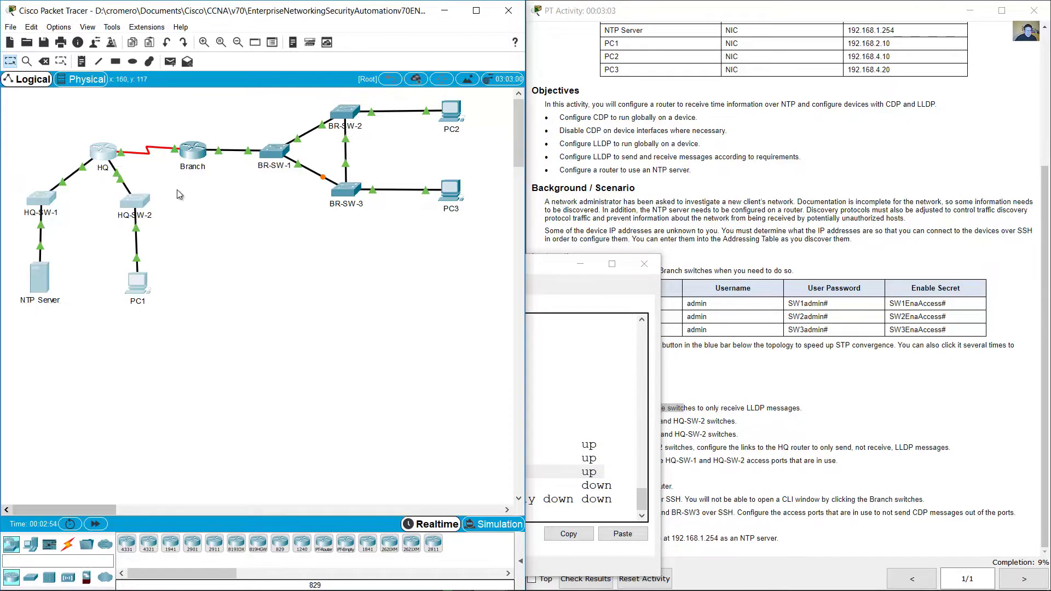
left_click(104, 155)
left_click_drag(37, 446, 604, 467)
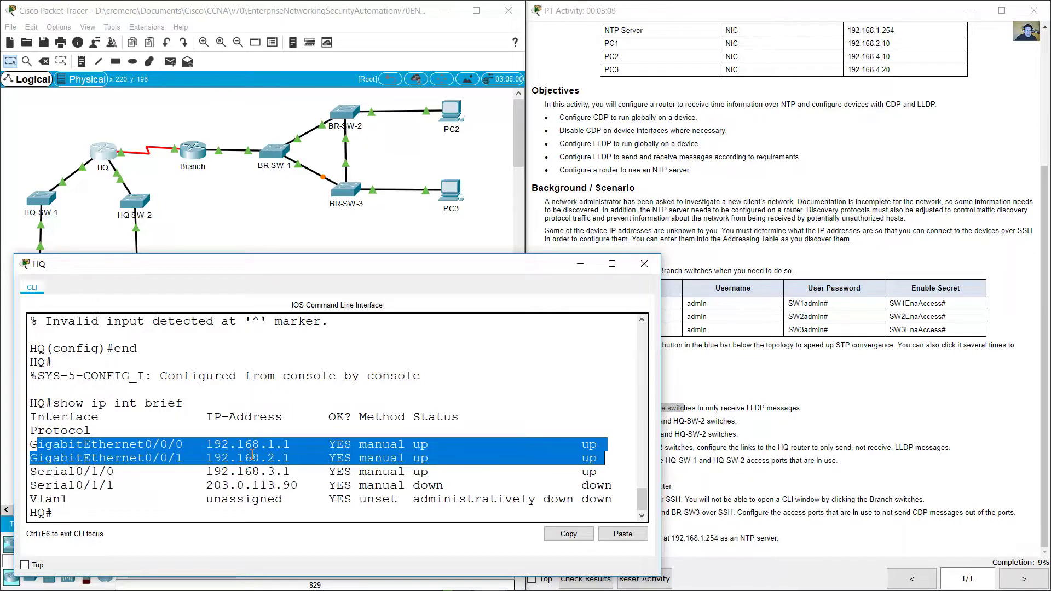
Step: Set HQ's G0/0/0 to 'lldp receive' and 'no lldp transmit'
left_click(167, 520)
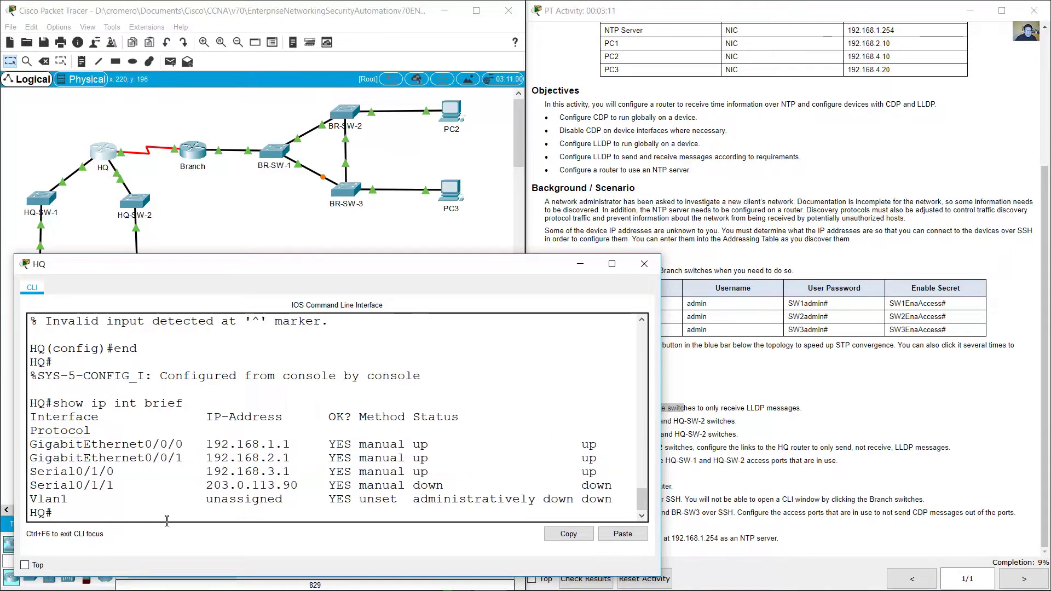
type("conf term")
key("Return")
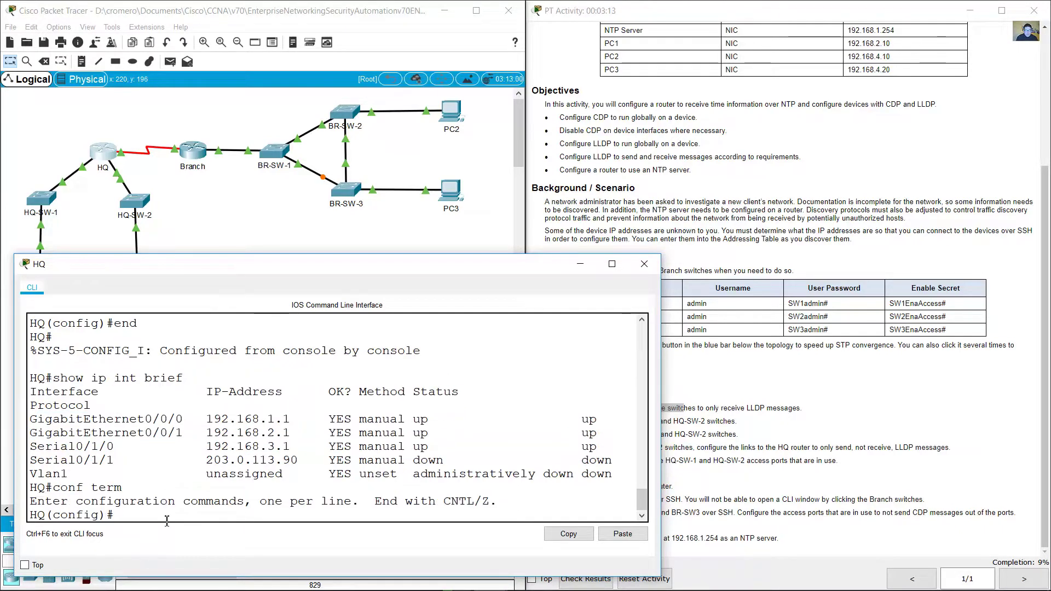
type("int g0/0/0")
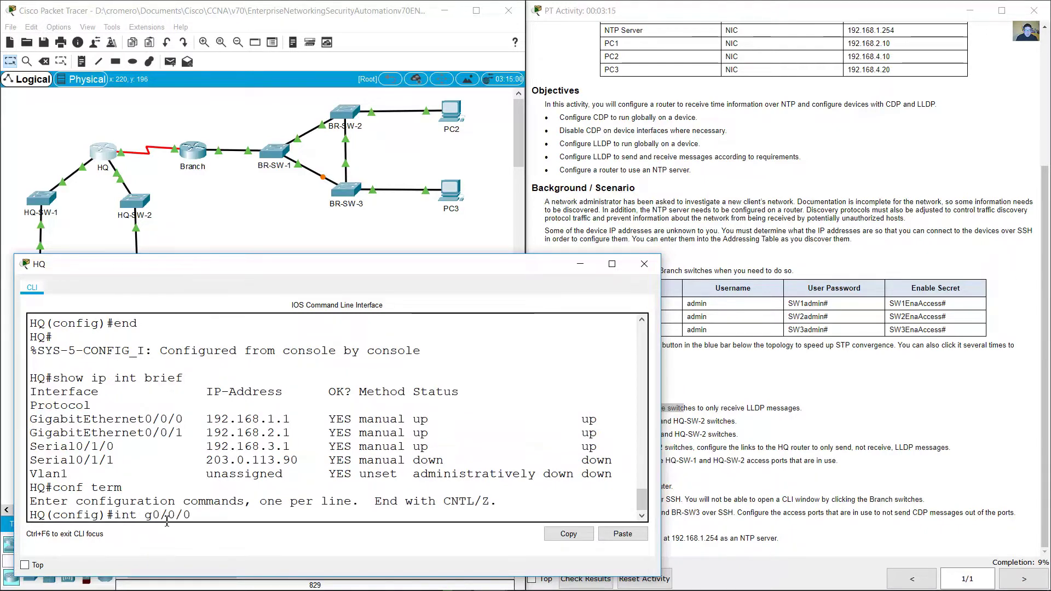
key("Return")
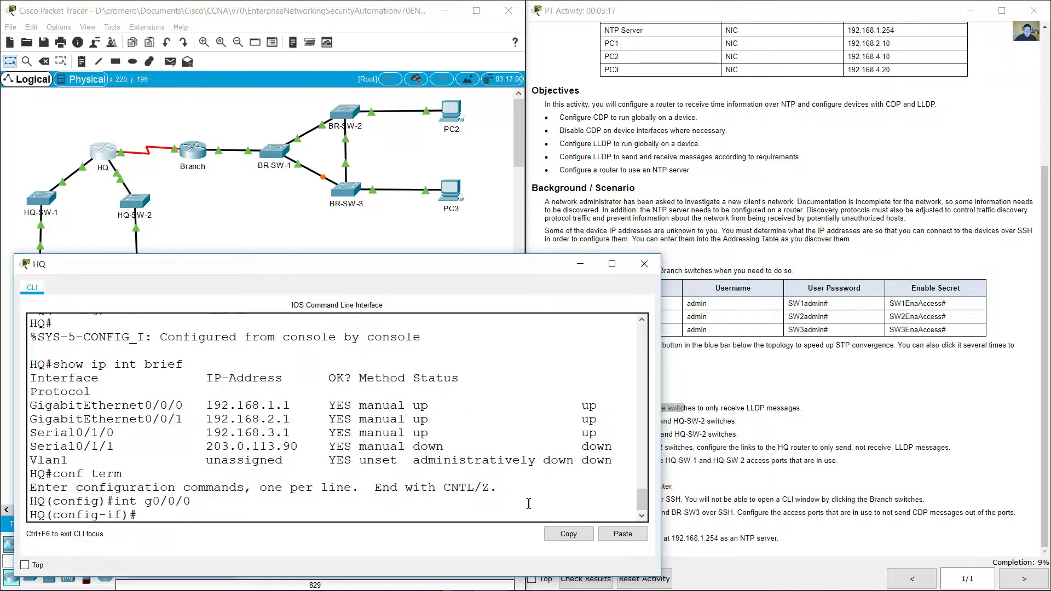
left_click(721, 444)
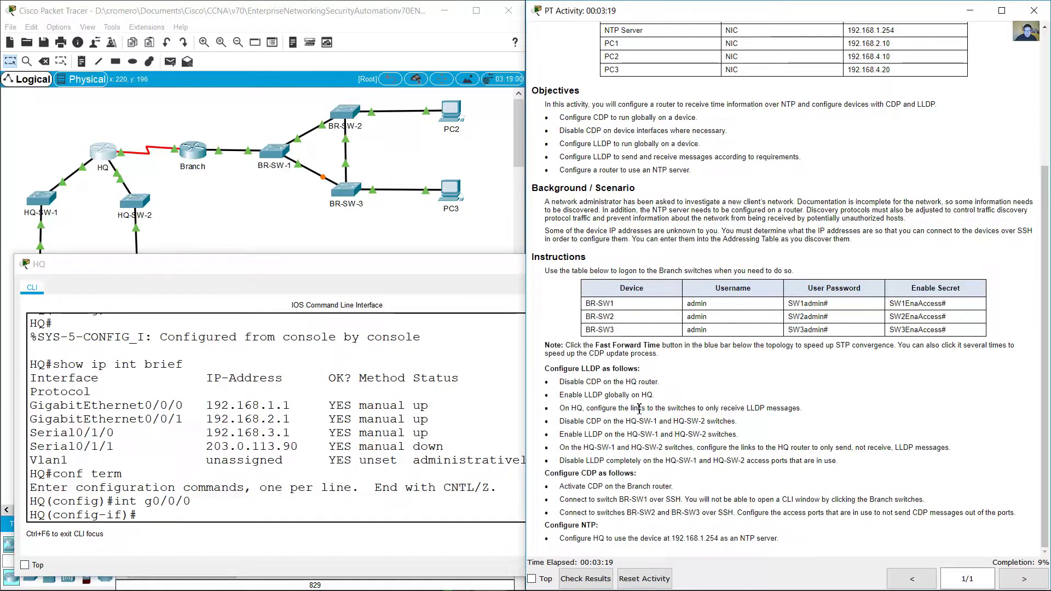
left_click_drag(697, 408, 782, 409)
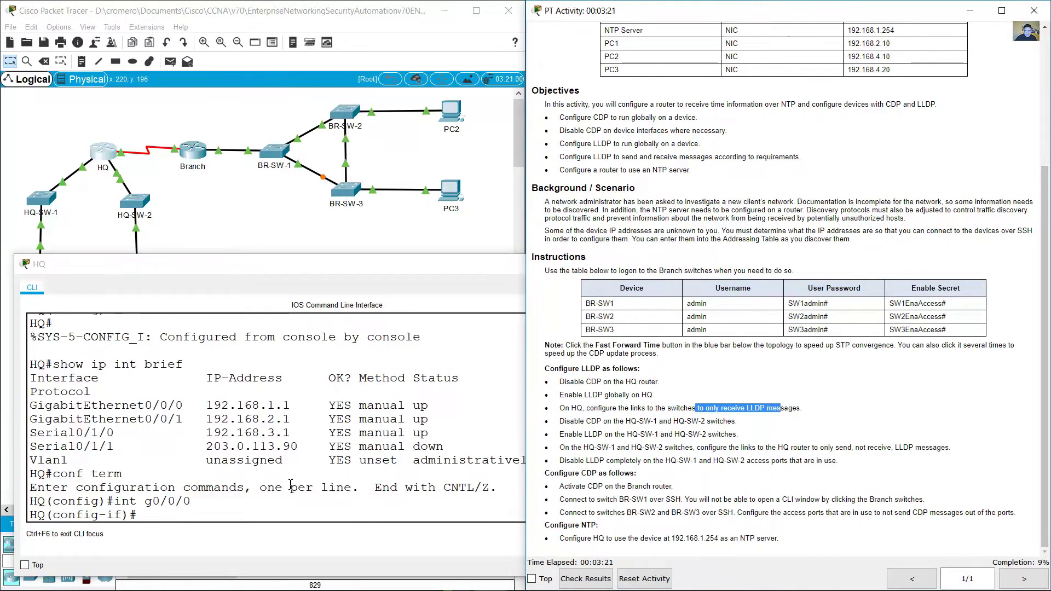
left_click(278, 506)
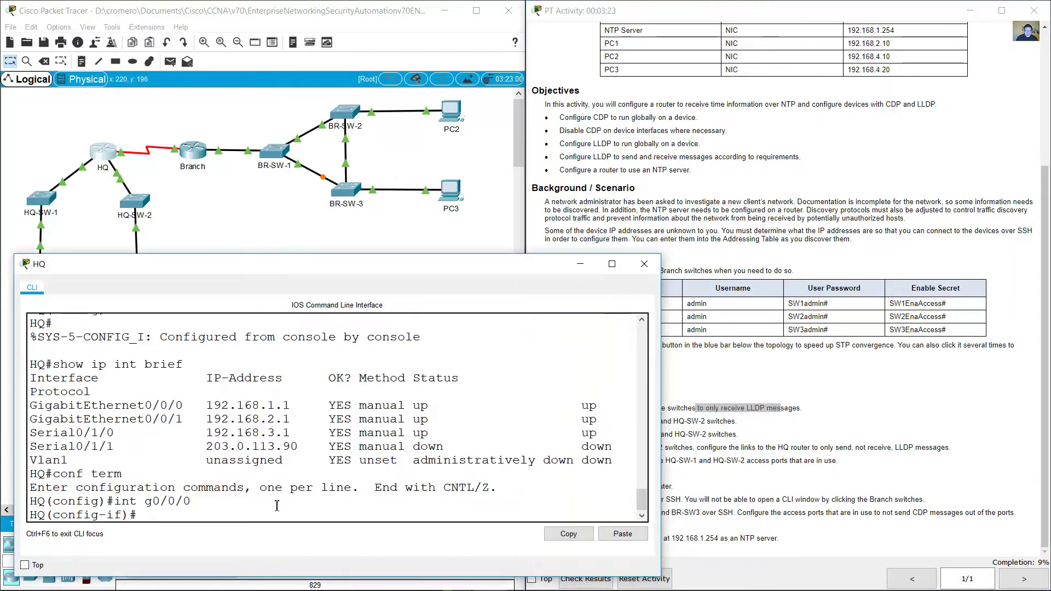
type("lldp")
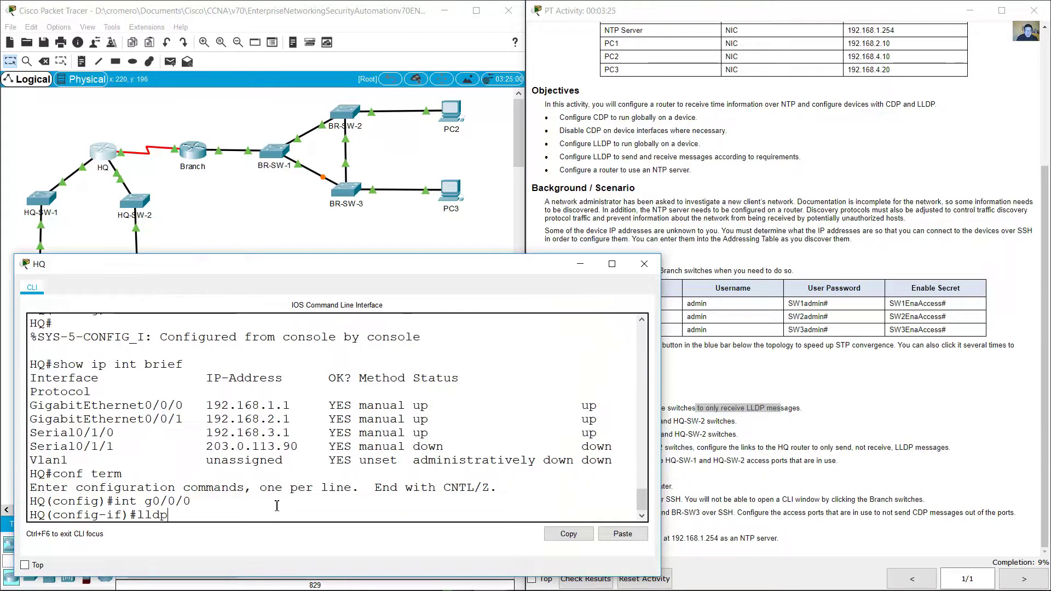
type(" receive")
key("Return")
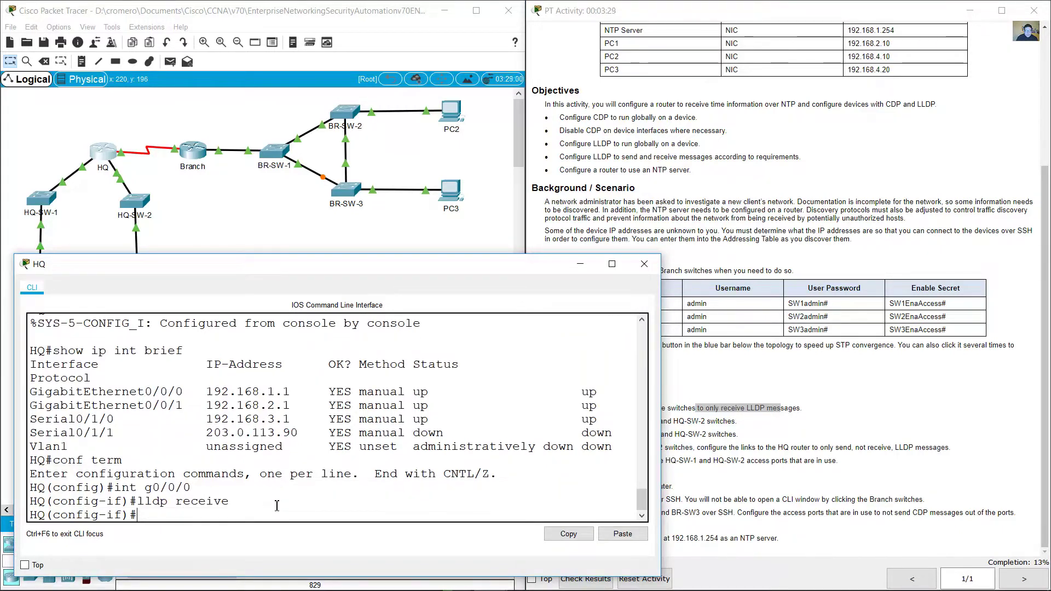
type("no lldp transmit")
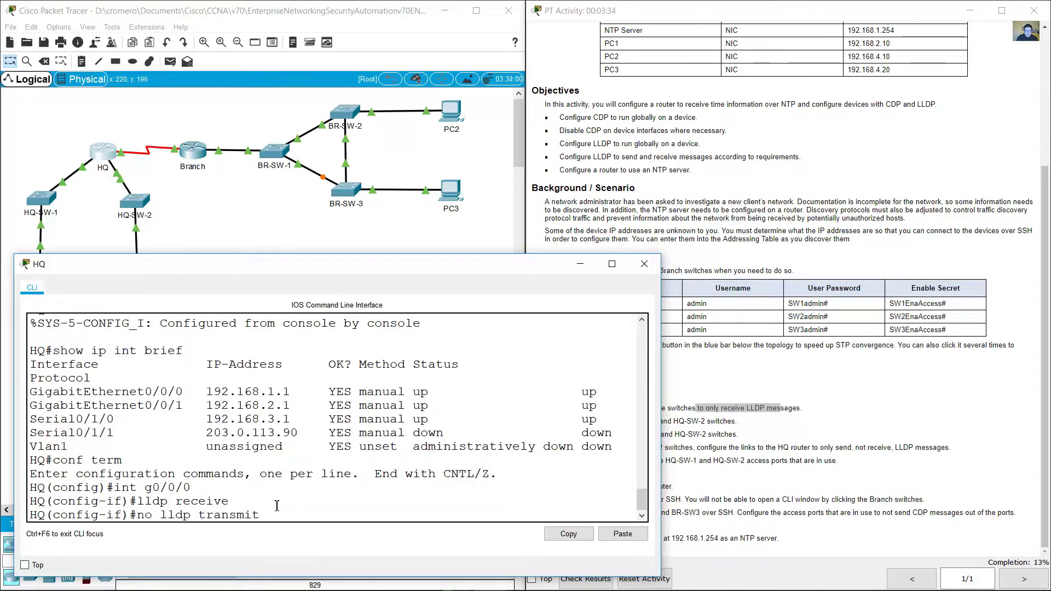
key("Return")
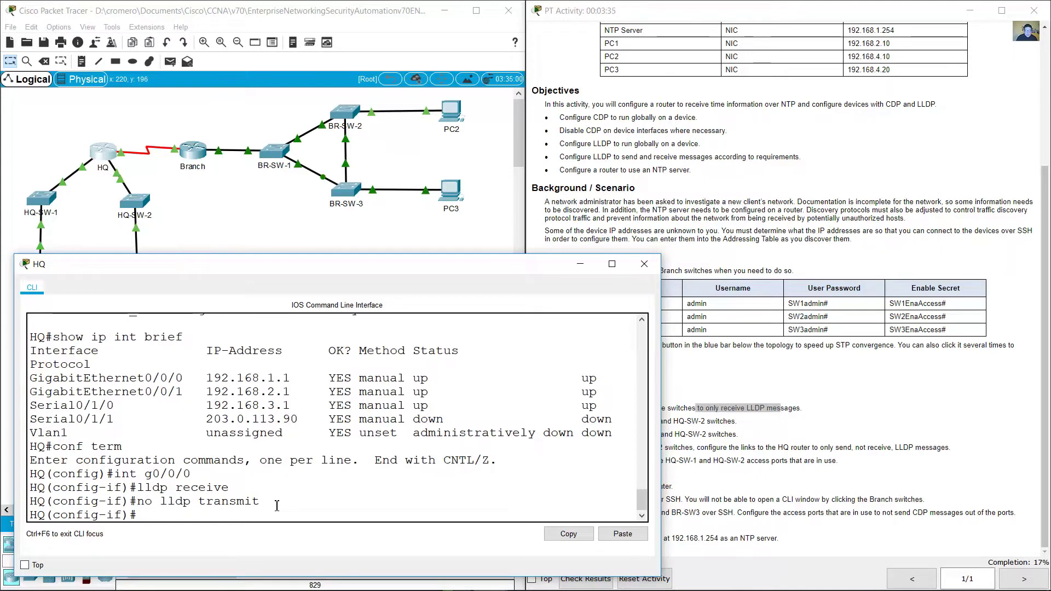
Step: Apply the same receive-only LLDP settings to G0/0/1 and exit interface mode
key("Up")
key("Up")
key("Up")
key("BackSpace")
type("1")
key("Return")
key("Up")
key("Up")
key("Up")
key("Return")
key("Up")
key("Up")
key("Up")
key("Return")
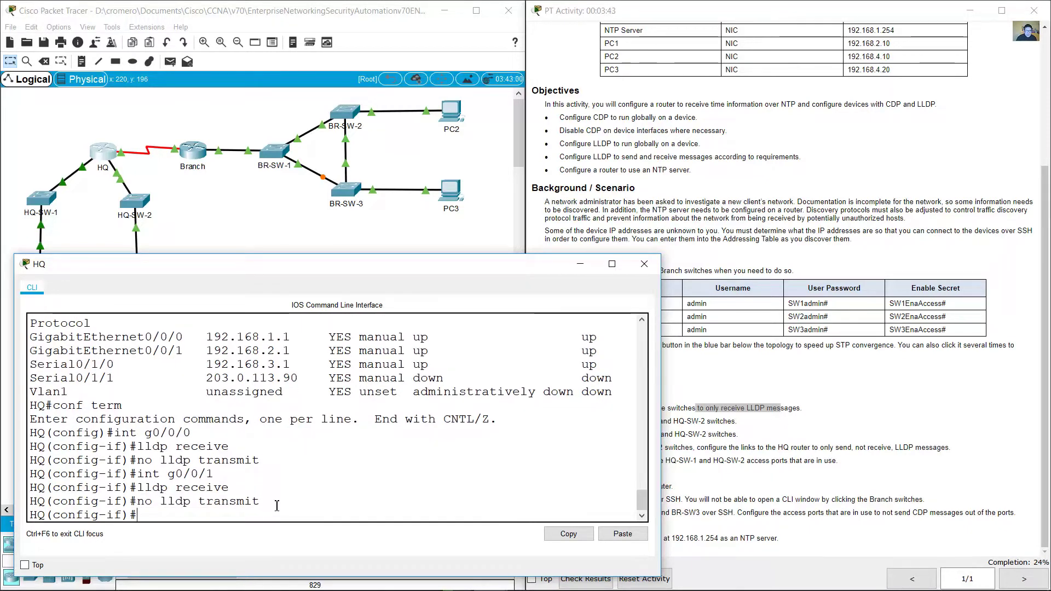
type("exit")
key("Return")
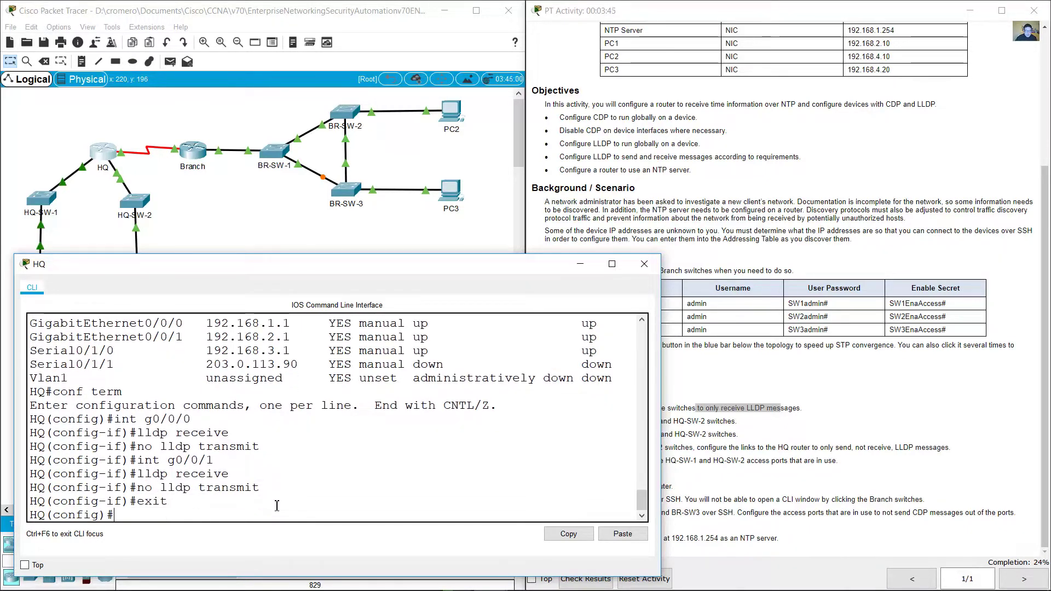
left_click(684, 422)
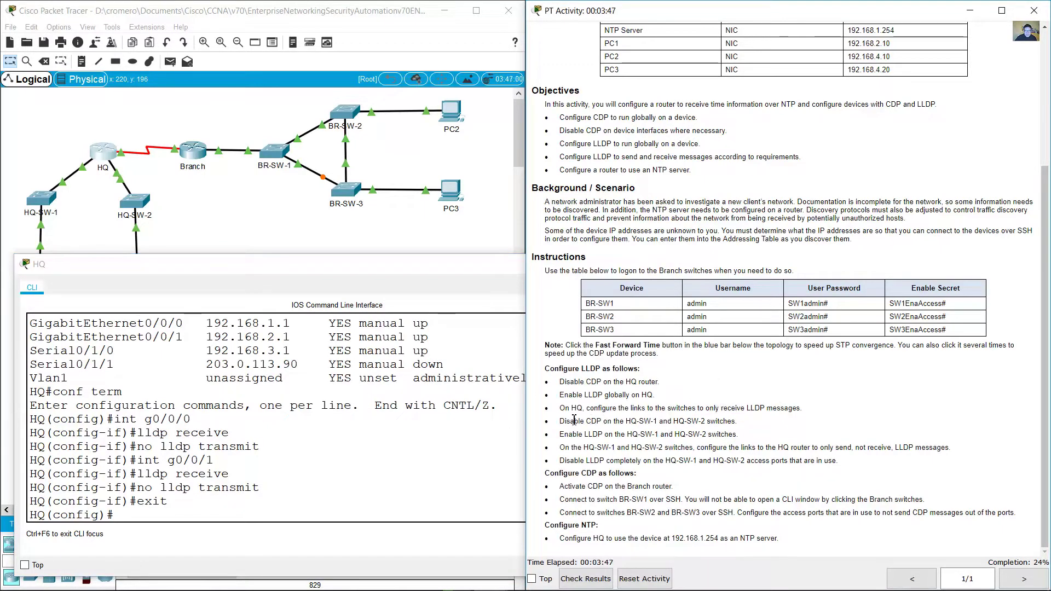
Step: Mark the 'Disable CDP on HQ-SW-1 and HQ-SW-2' instruction and select HQ's two switches in the topology
left_click_drag(562, 421, 735, 422)
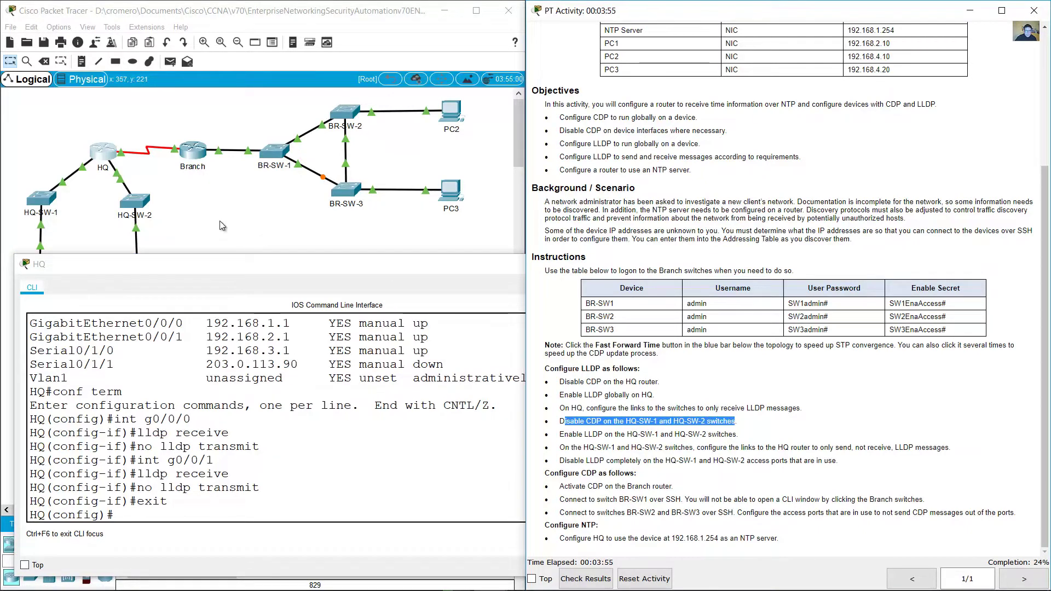
left_click(219, 221)
left_click_drag(16, 185, 107, 223)
Step: Disable CDP globally on HQ-SW-1 with en, conf term and 'no cdp run'
left_click(33, 199)
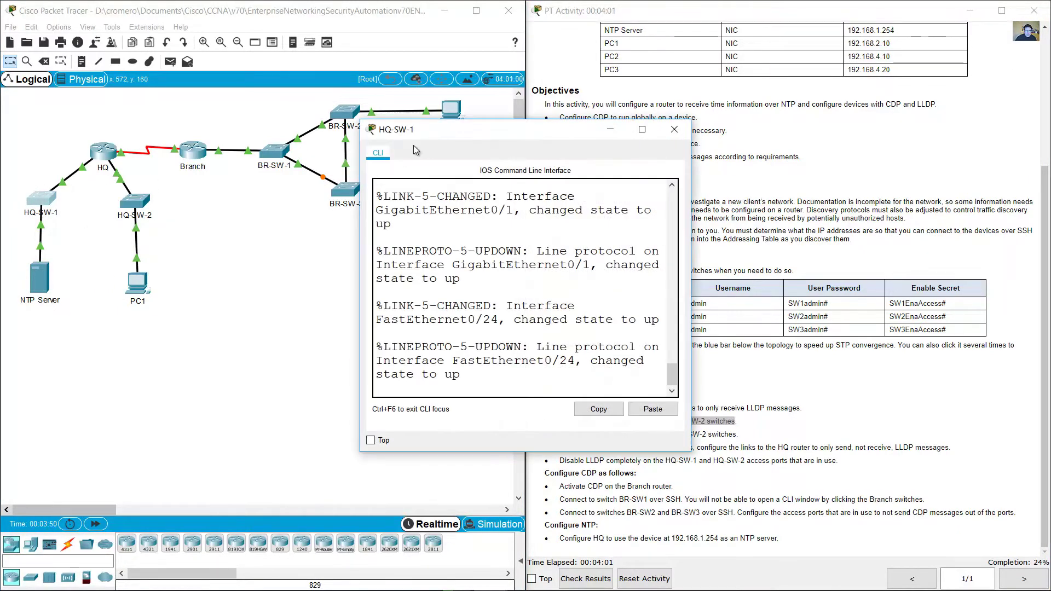
left_click_drag(416, 130, 63, 264)
left_click_drag(337, 253, 524, 263)
key("Return")
type("en")
key("Return")
type("conf term")
key("Return")
type("no cdp run")
key("Return")
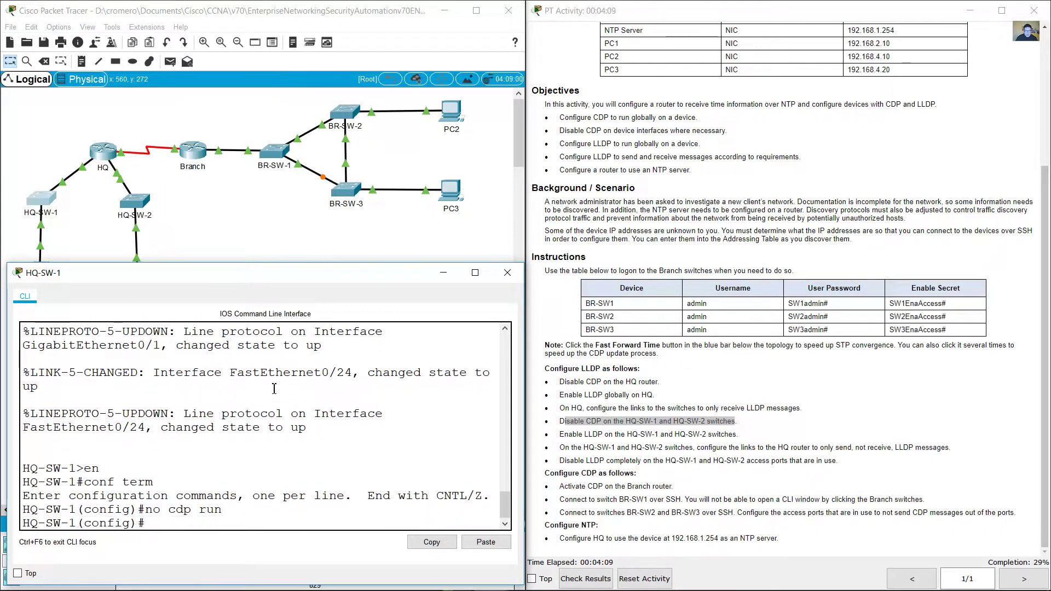
Step: Disable CDP globally on HQ-SW-2 the same way with 'no cdp run'
left_click(149, 235)
left_click(134, 202)
left_click_drag(438, 113, 120, 266)
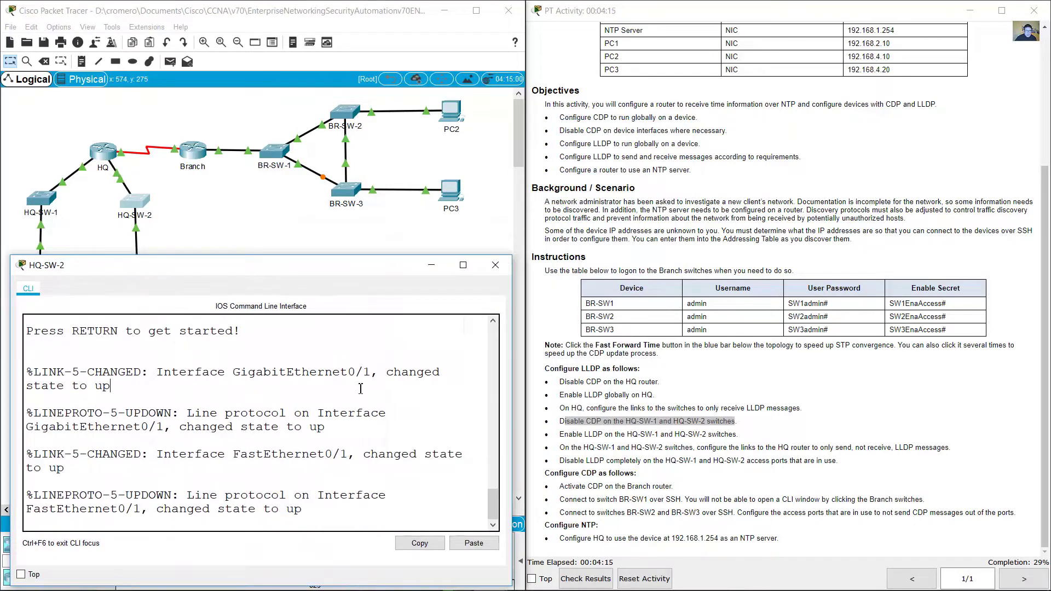
key("Return")
type("en")
key("Return")
type("conf t")
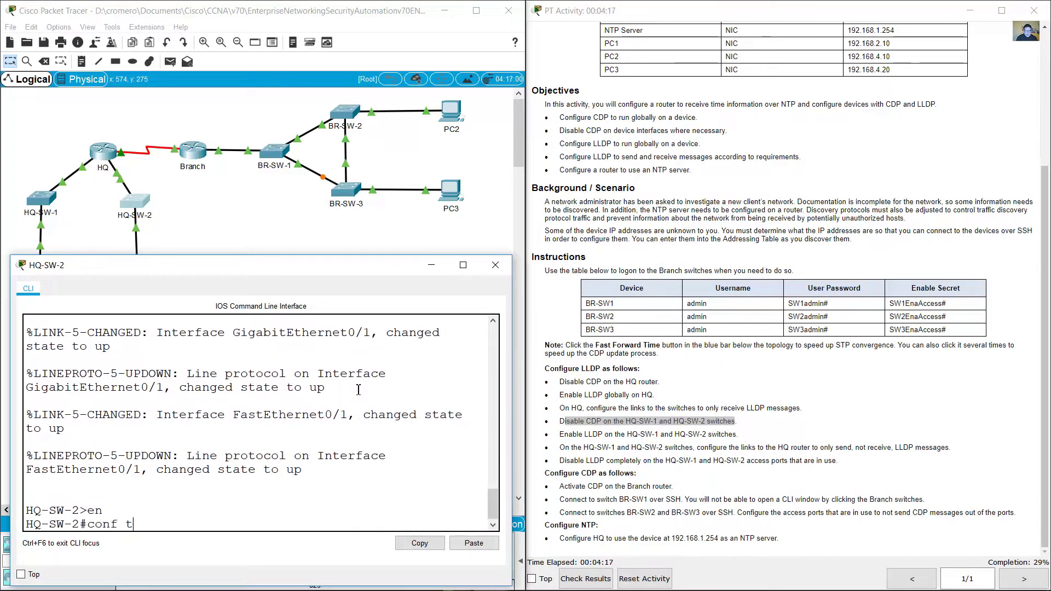
type("erm")
key("Return")
type("no cdp run")
key("Return")
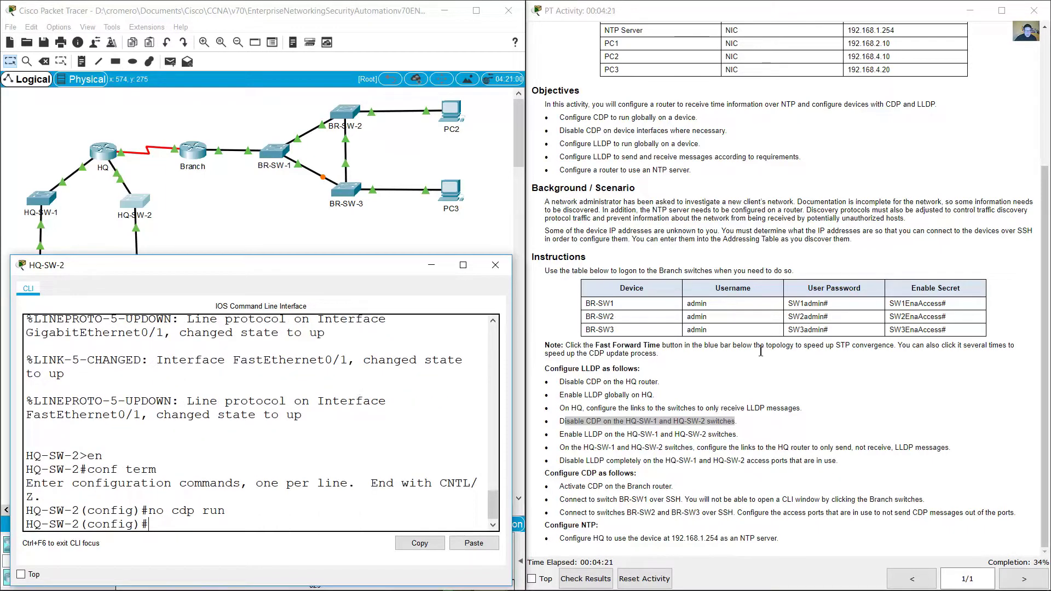
left_click_drag(560, 434, 735, 434)
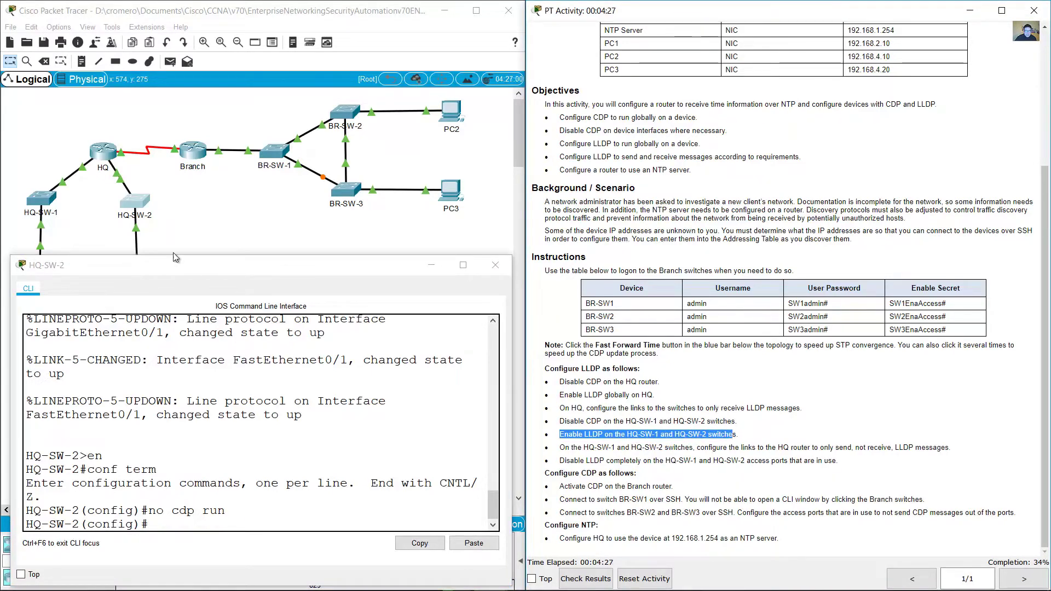
Step: Enter 'lldp run' on HQ-SW-1 (fixing a typo) and on HQ-SW-2
left_click(47, 201)
type("llp run")
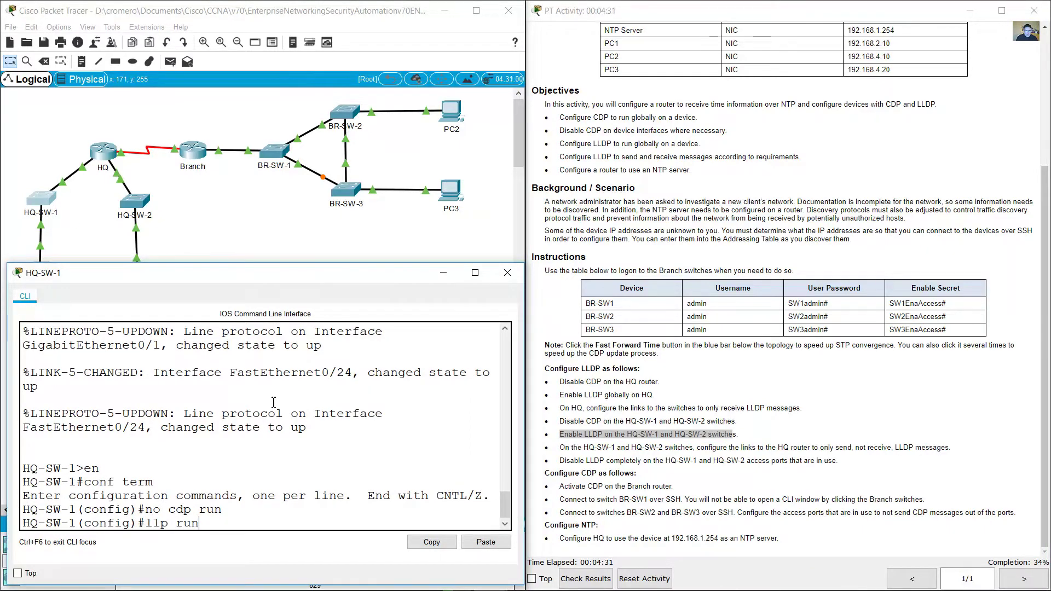
key("Left")
key("Left")
key("Left")
key("Left")
key("Left")
type("d")
key("Return")
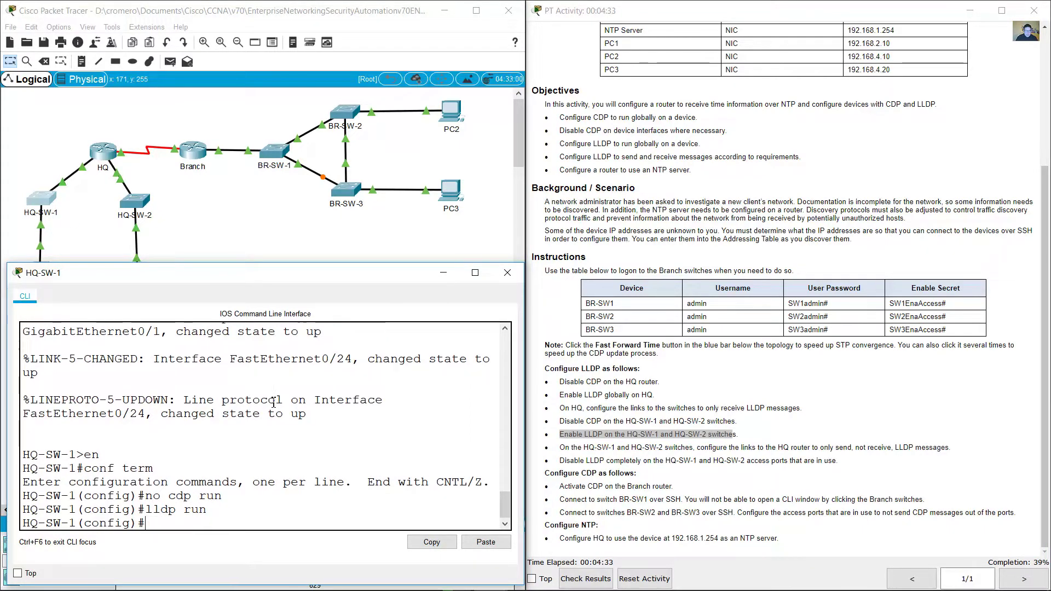
left_click(139, 202)
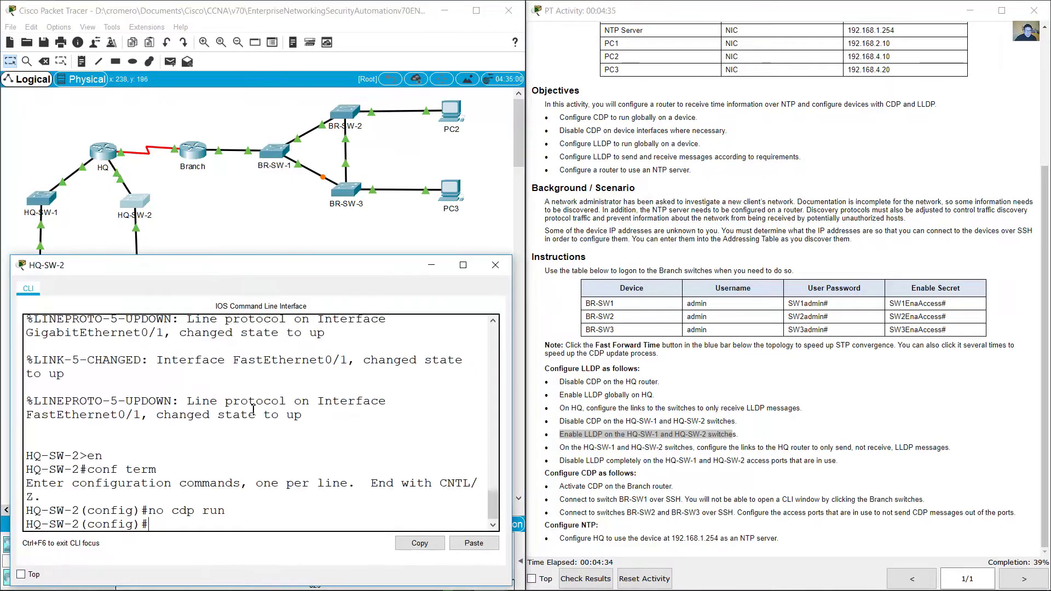
type("lldp run")
key("Return")
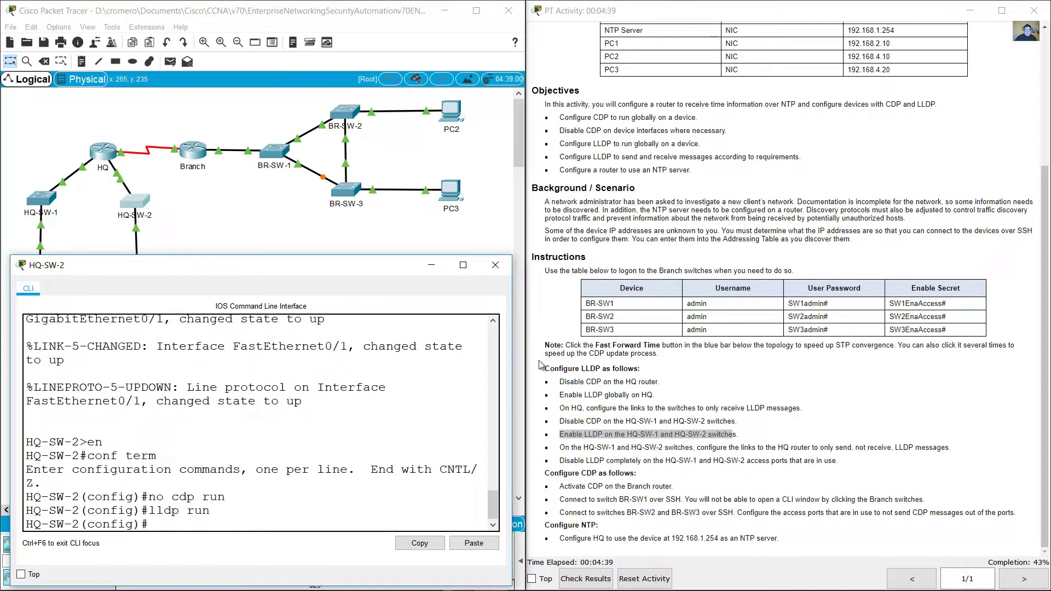
left_click(593, 457)
left_click_drag(559, 448, 947, 450)
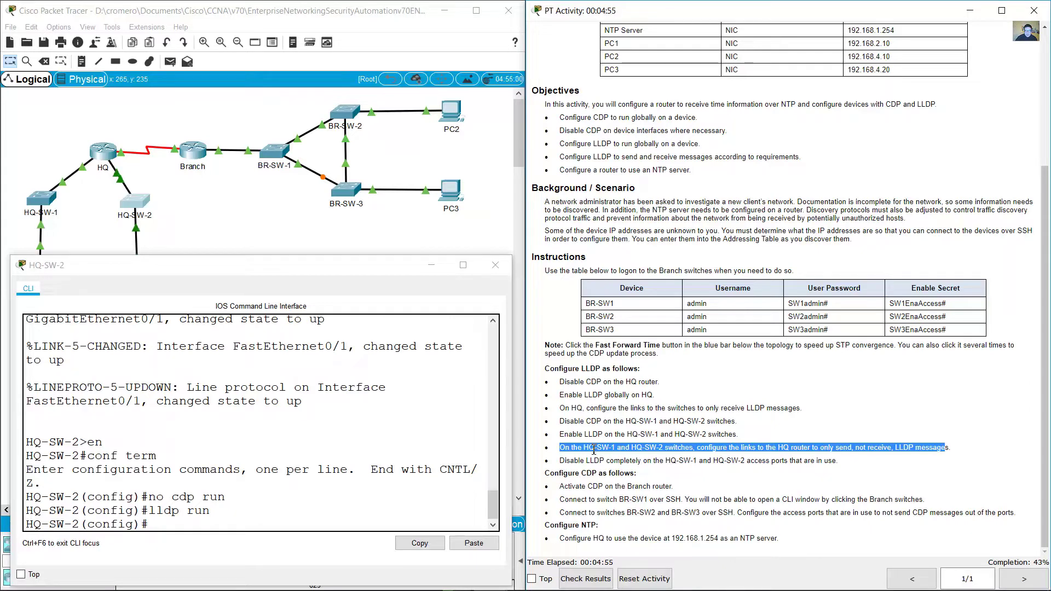
Step: Note the instruction about links to the HQ router and exit configuration mode on HQ-SW-1
left_click_drag(731, 450, 820, 448)
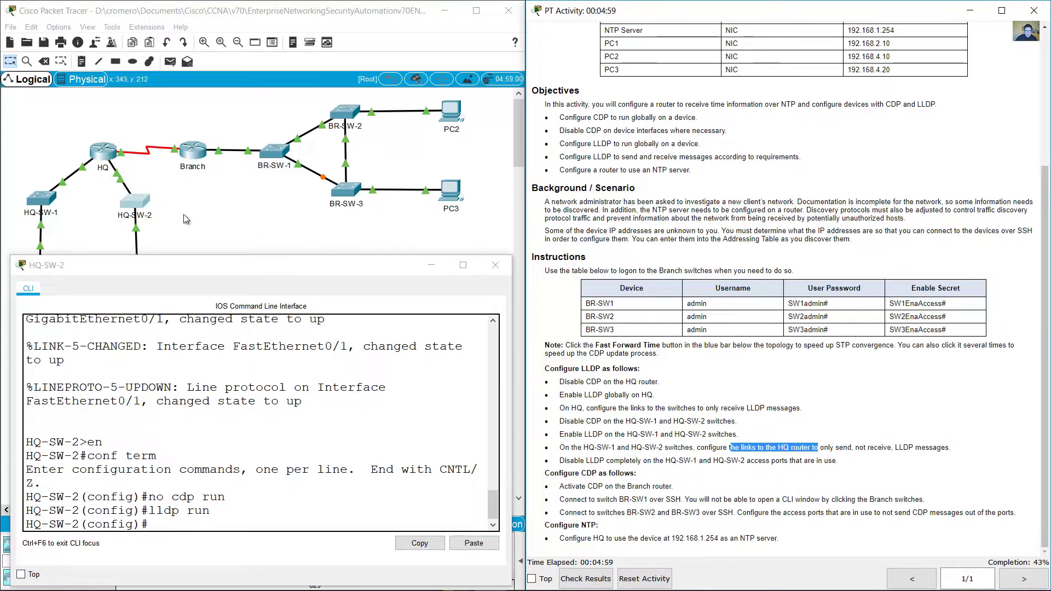
left_click(23, 173)
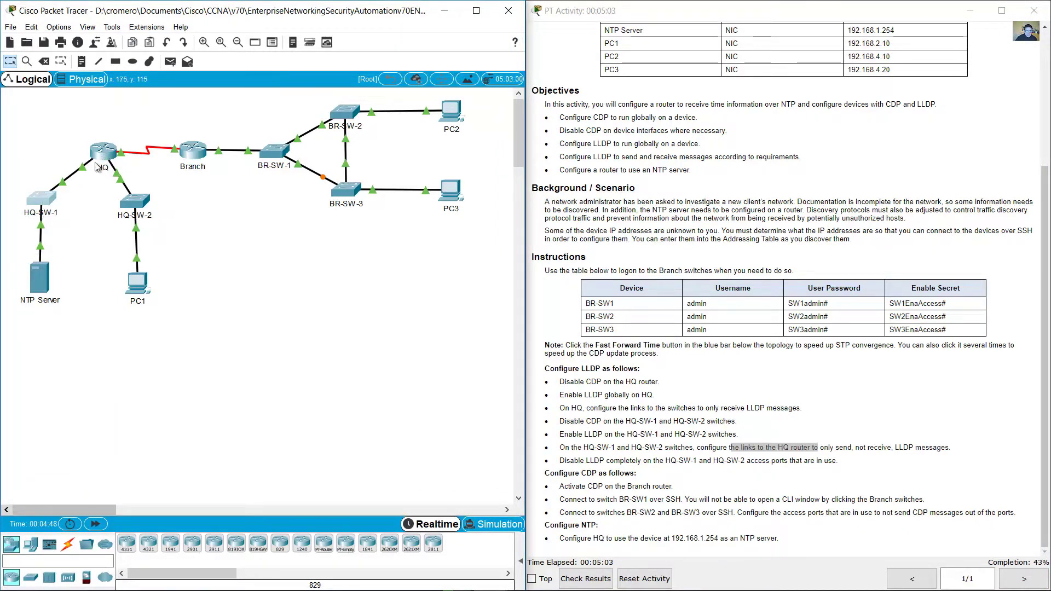
left_click_drag(28, 136, 36, 161)
left_click(41, 198)
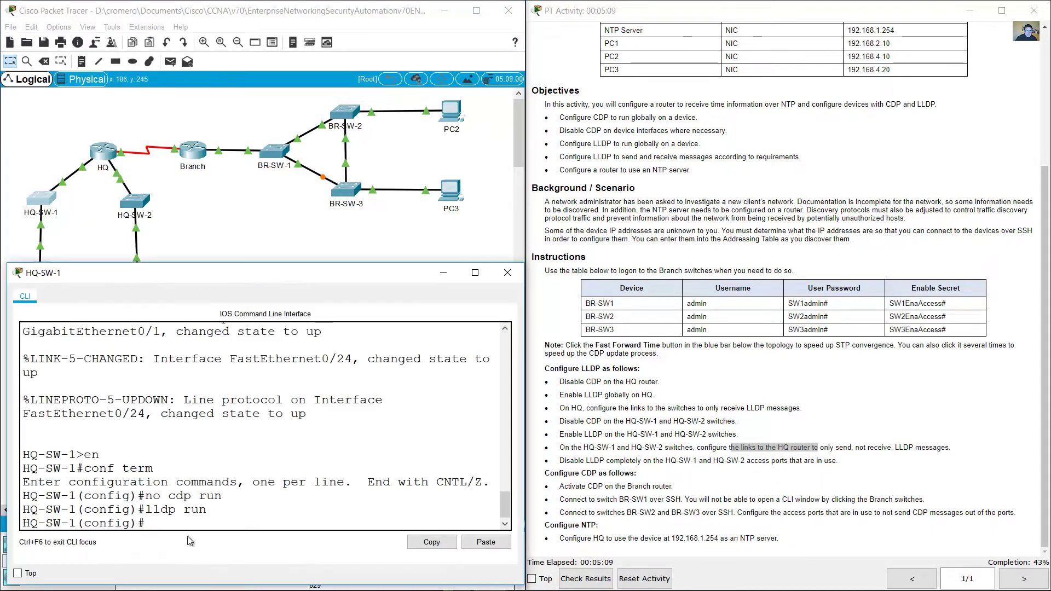
type("end")
key("Return")
Step: List HQ-SW-1's interfaces with 'show ip int brief' and mark the up rows Fa0/24 and Gi0/1
type("show ip int brief")
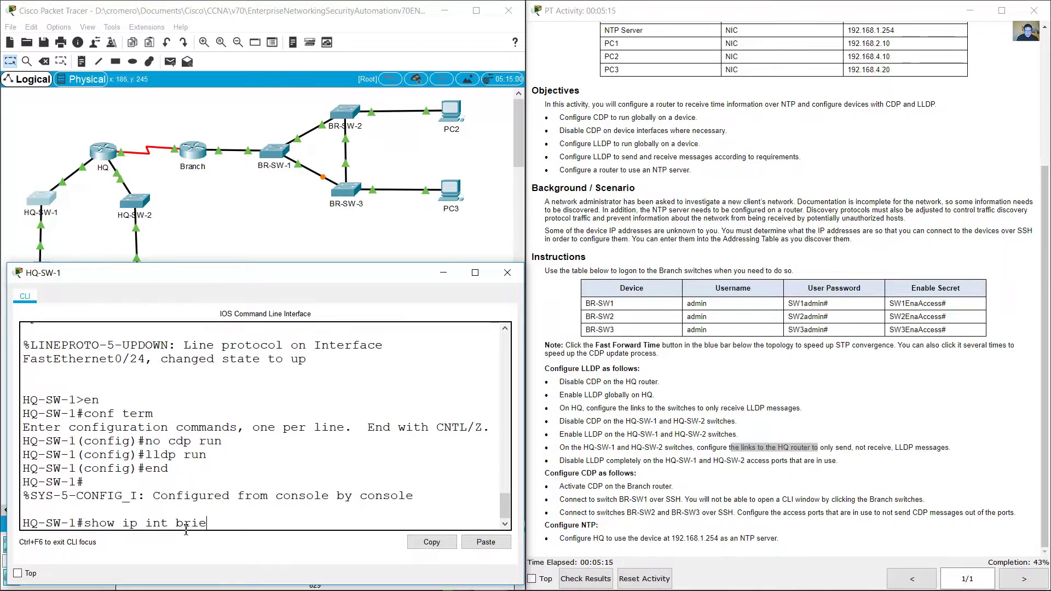
key("Return")
key("space")
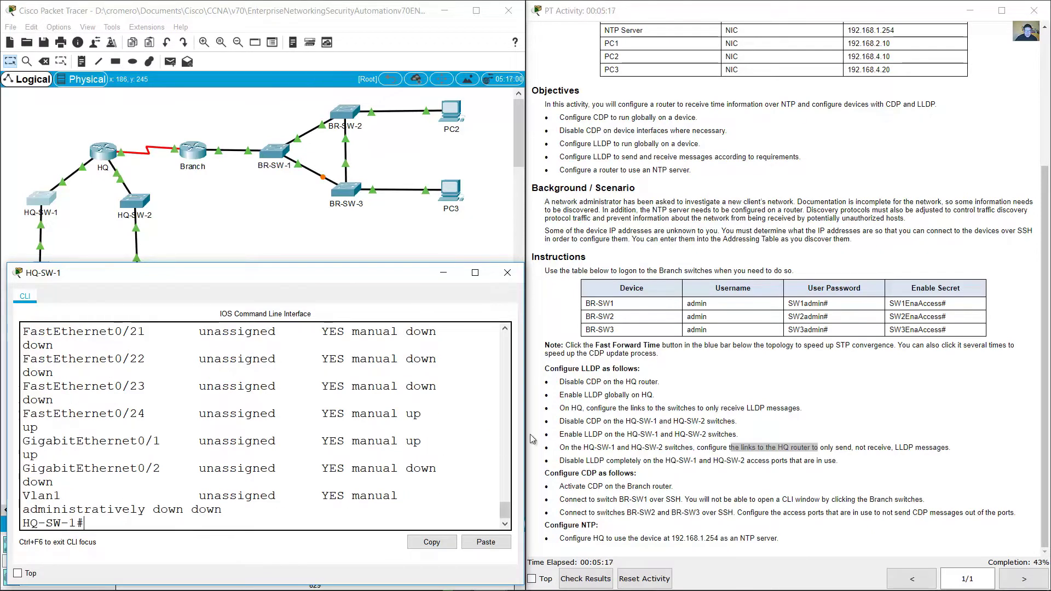
left_click_drag(524, 435, 688, 435)
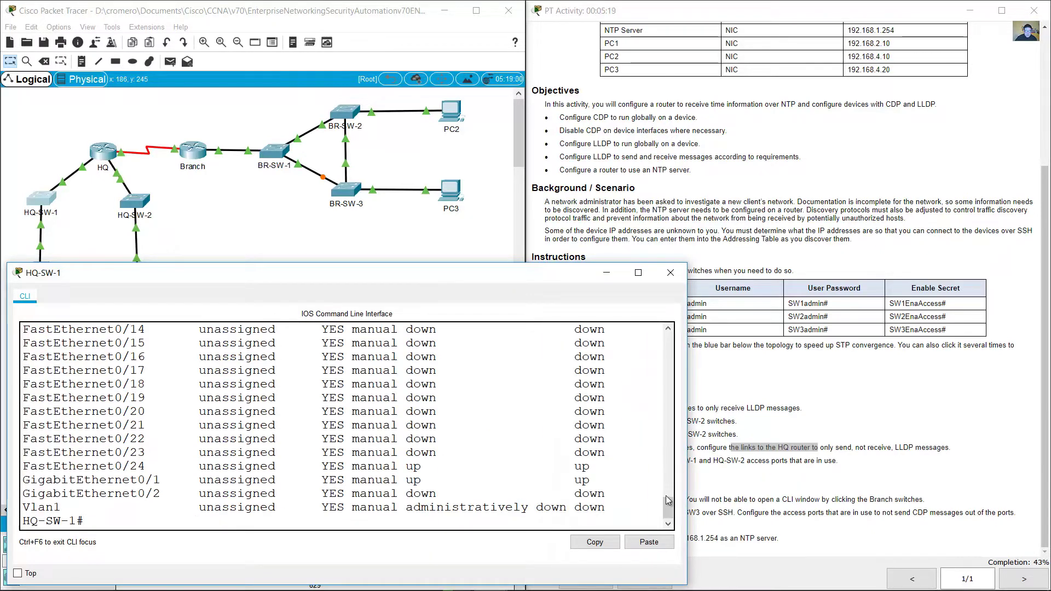
left_click_drag(34, 471, 597, 481)
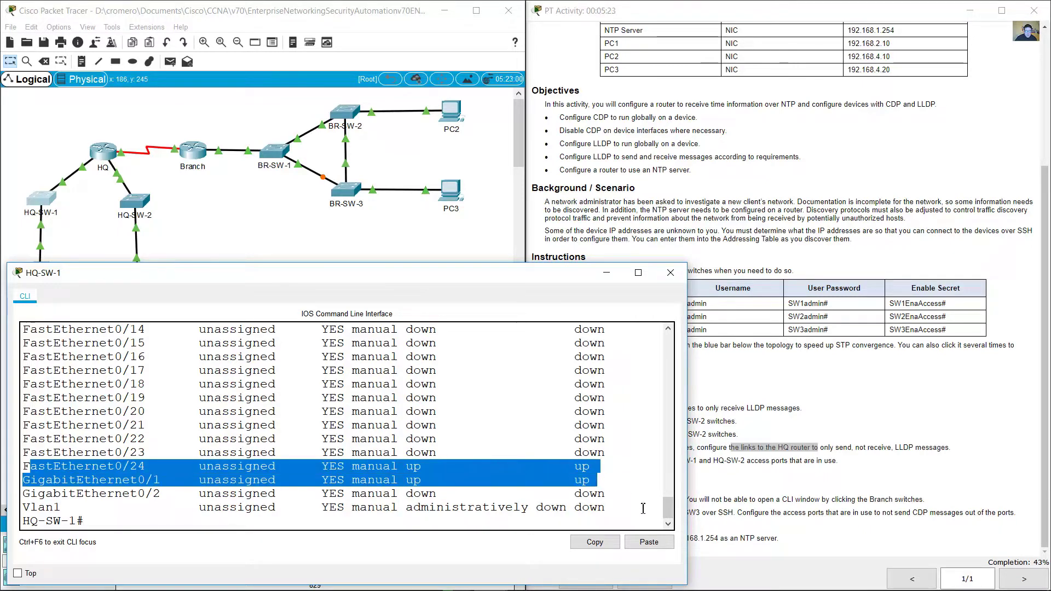
left_click_drag(668, 513, 668, 491)
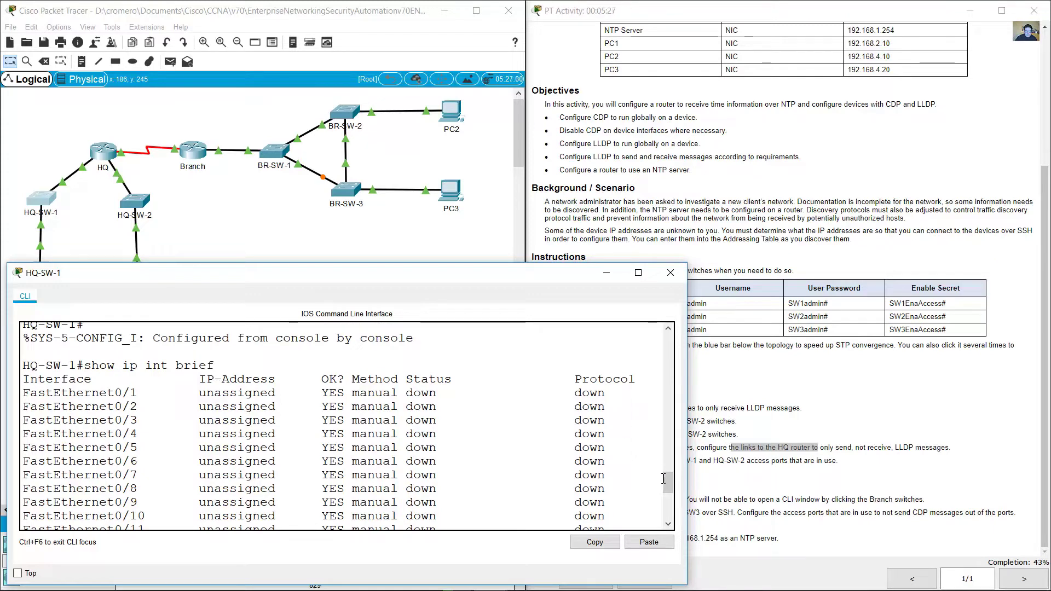
left_click_drag(667, 486, 667, 511)
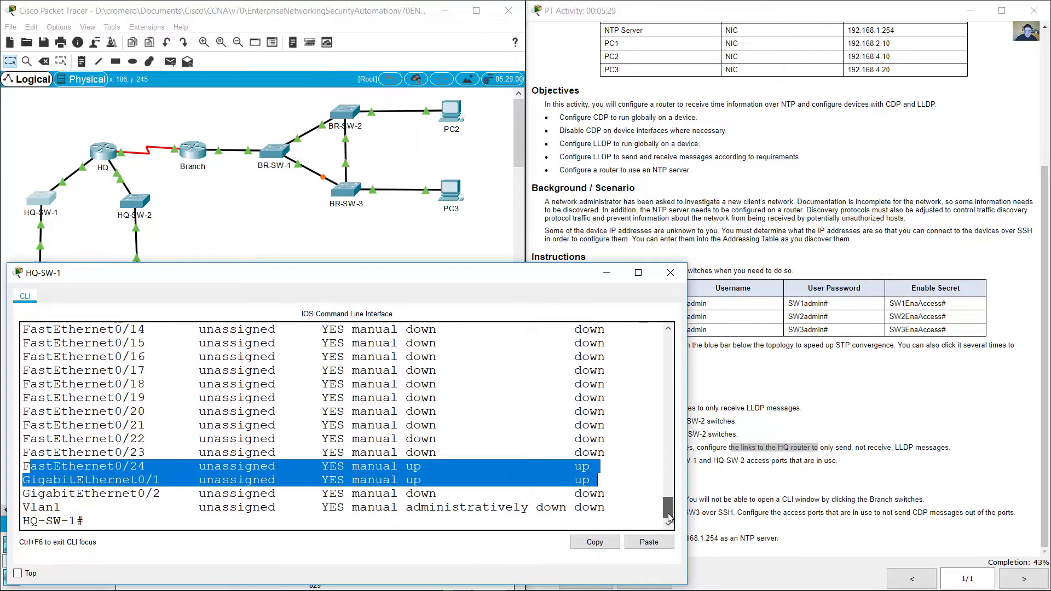
left_click_drag(30, 466, 588, 481)
type("sho")
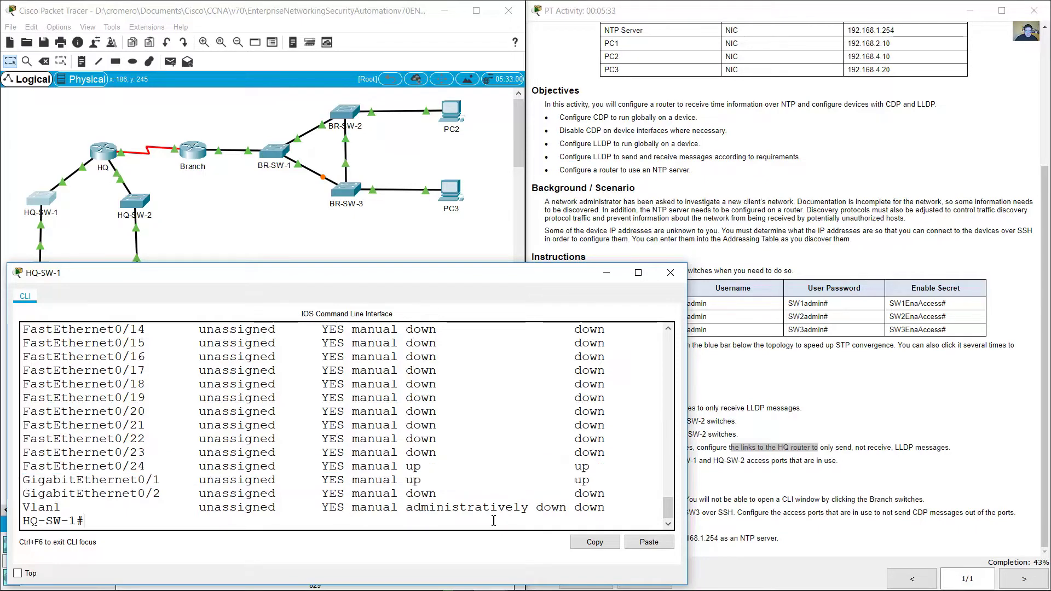
type("w run")
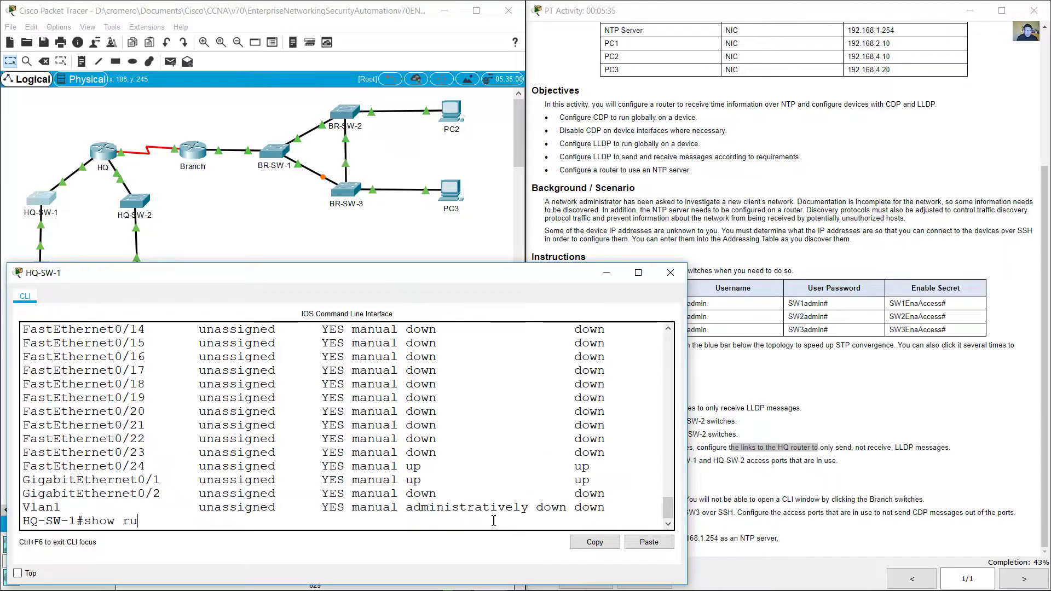
Step: Page through HQ-SW-1's full 'show run' output to the end
key("Return")
key("space")
scroll(358, 491, "up", 4)
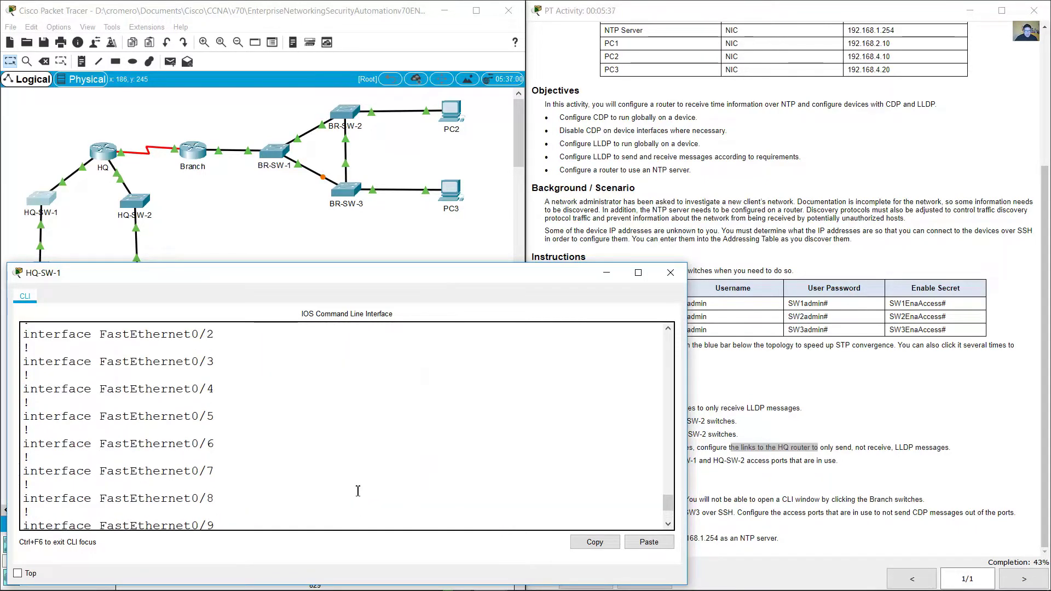
scroll(358, 491, "down", 4)
key("space")
key("space")
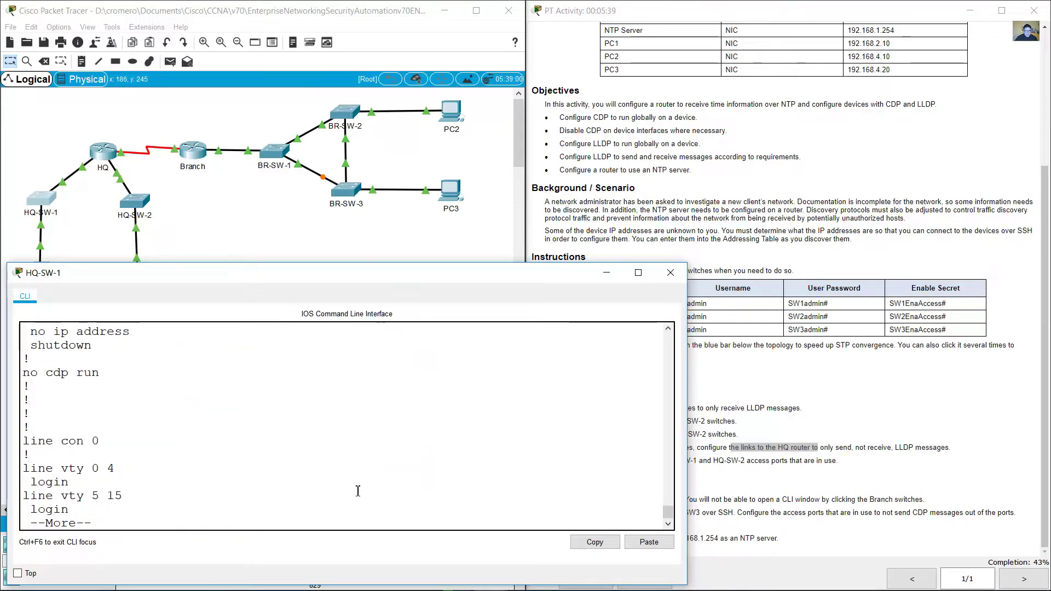
scroll(358, 491, "up", 2)
scroll(358, 491, "down", 2)
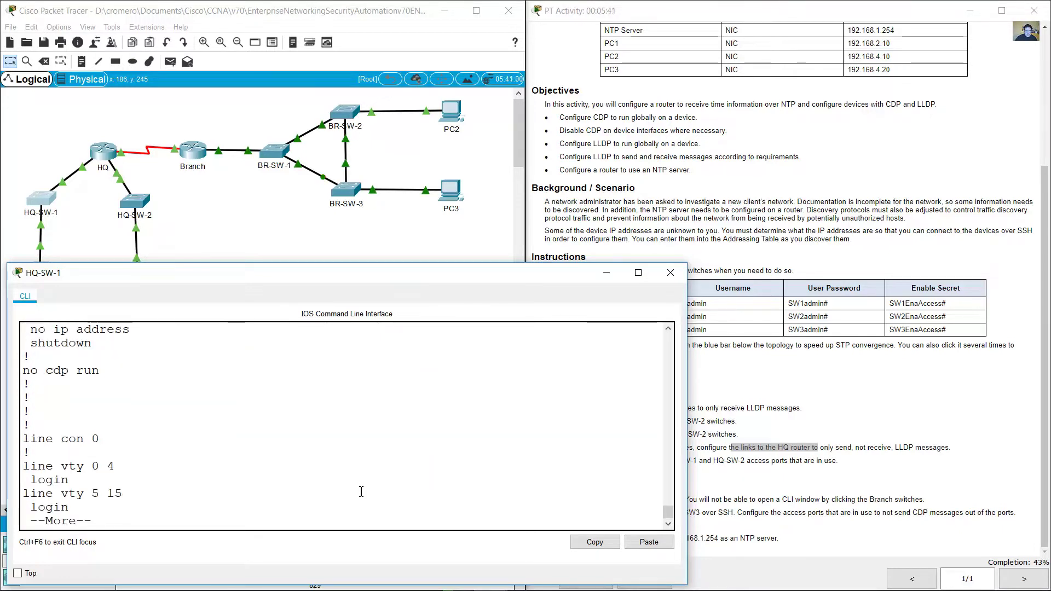
key("space")
scroll(312, 489, "up", 15)
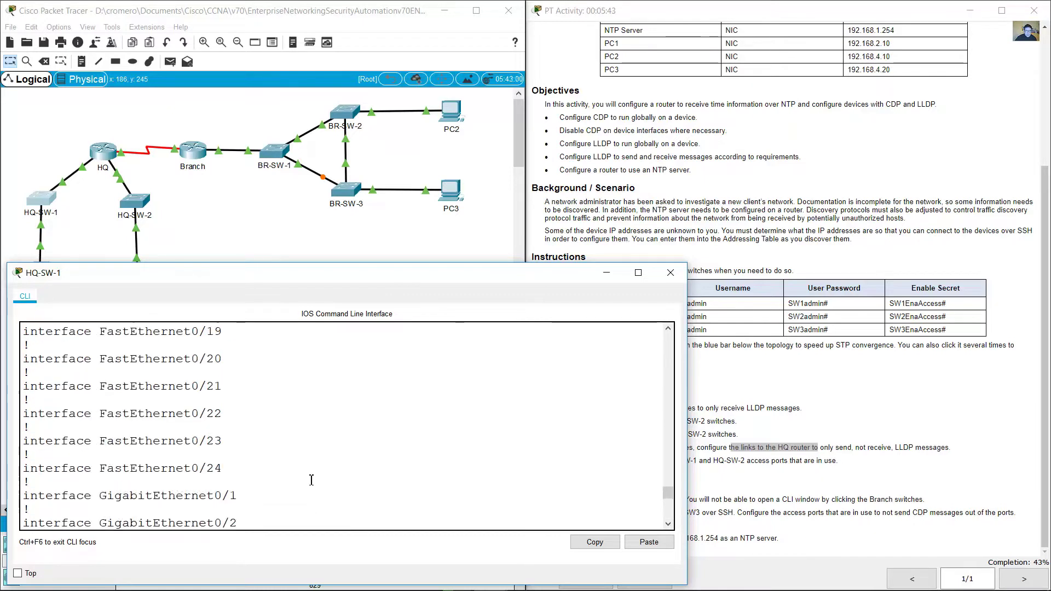
scroll(305, 468, "up", 2)
scroll(312, 467, "down", 15)
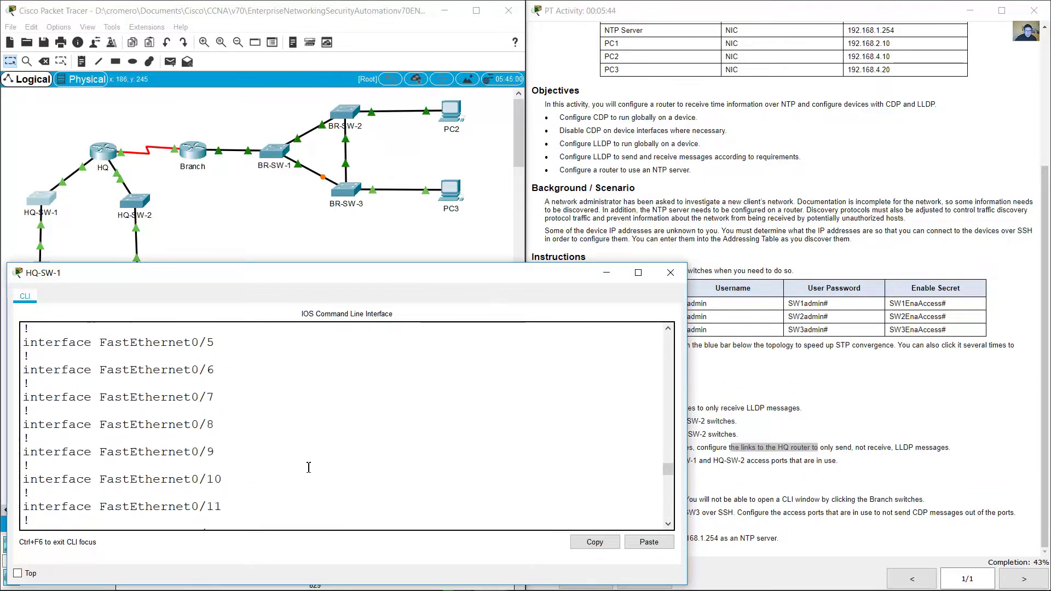
scroll(318, 466, "down", 3)
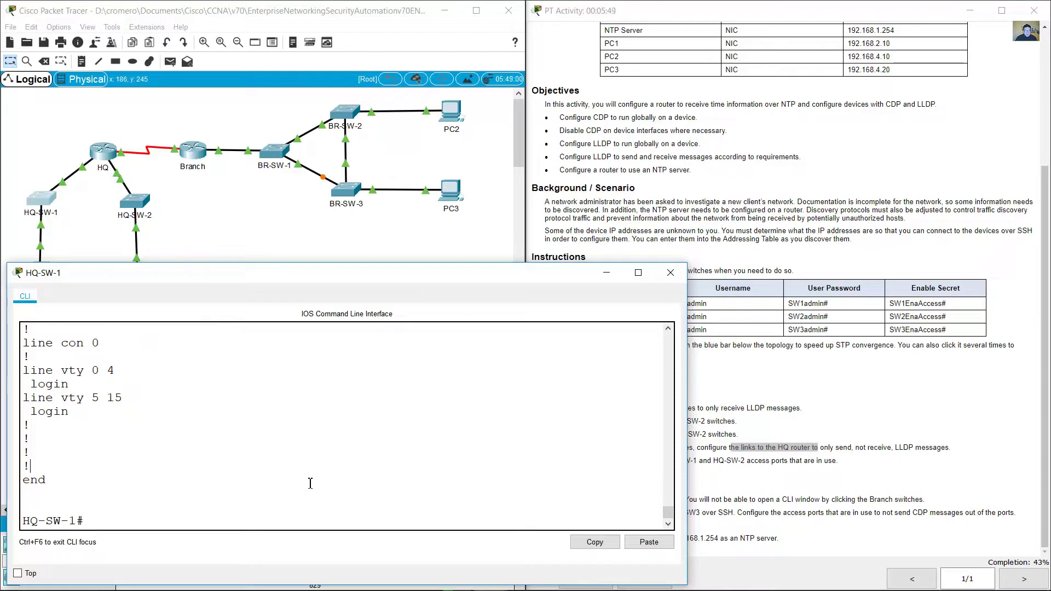
Step: Check the topology link labels to identify the ports facing the NTP Server and HQ router
left_click(88, 234)
mouse_move(41, 229)
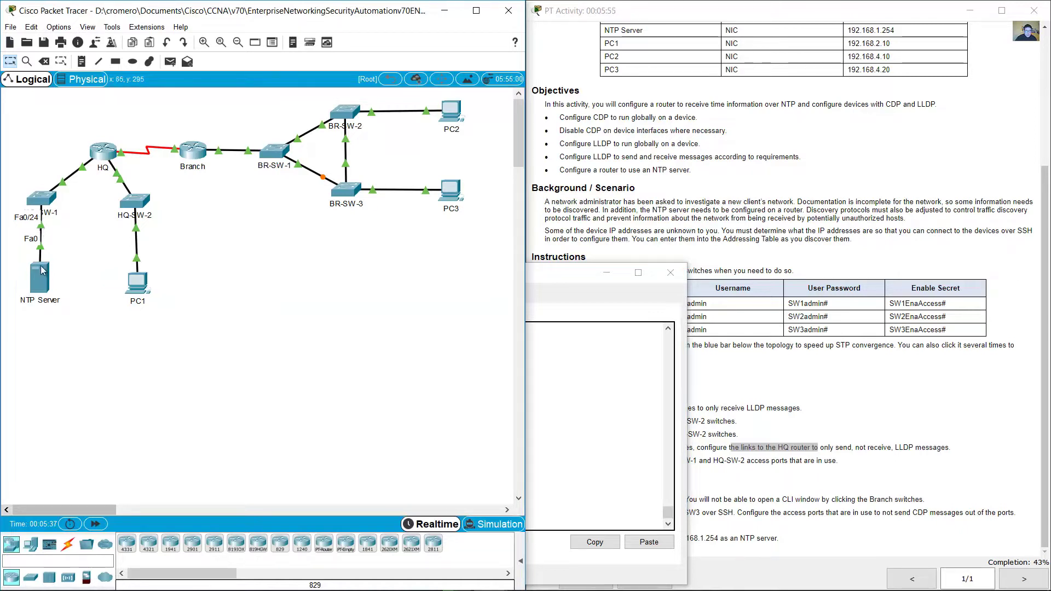
mouse_move(64, 186)
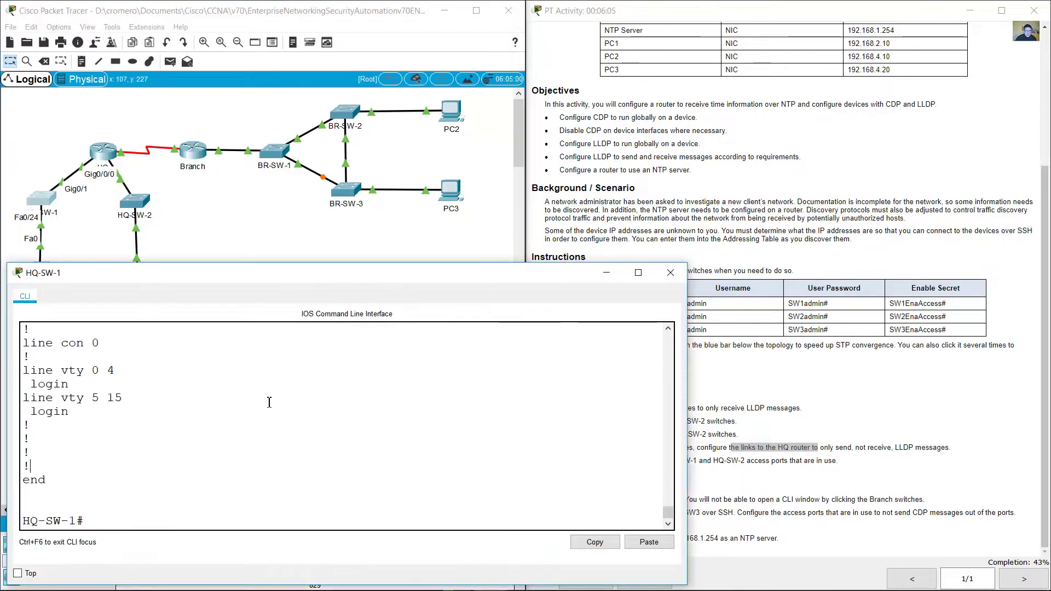
Step: On HQ-SW-1, enter global configuration and select interface Gi0/1
type("erm")
key("Return")
type("int g0/1")
key("Return")
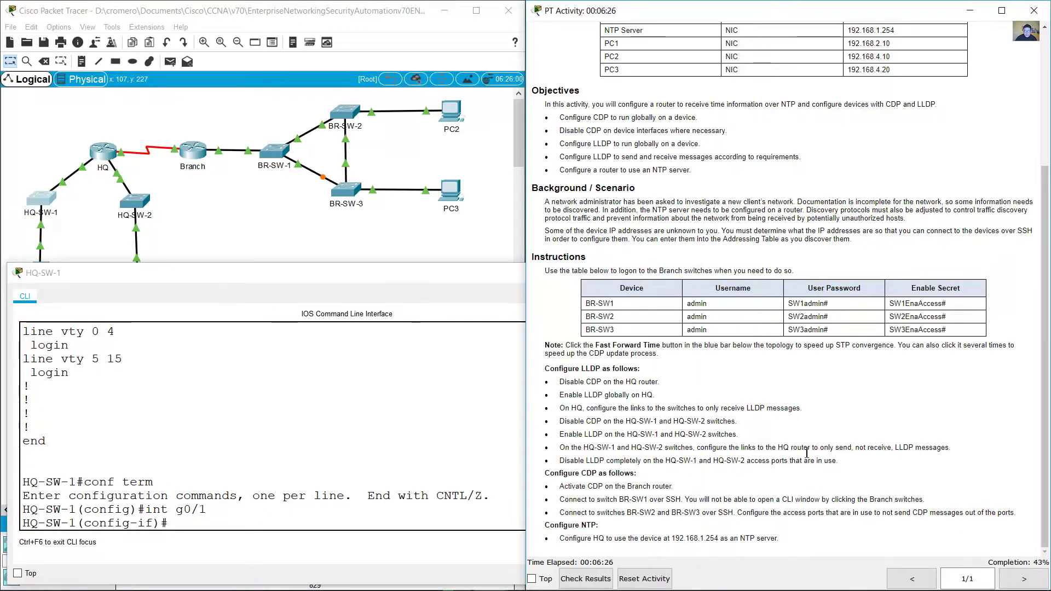
left_click_drag(809, 448, 935, 449)
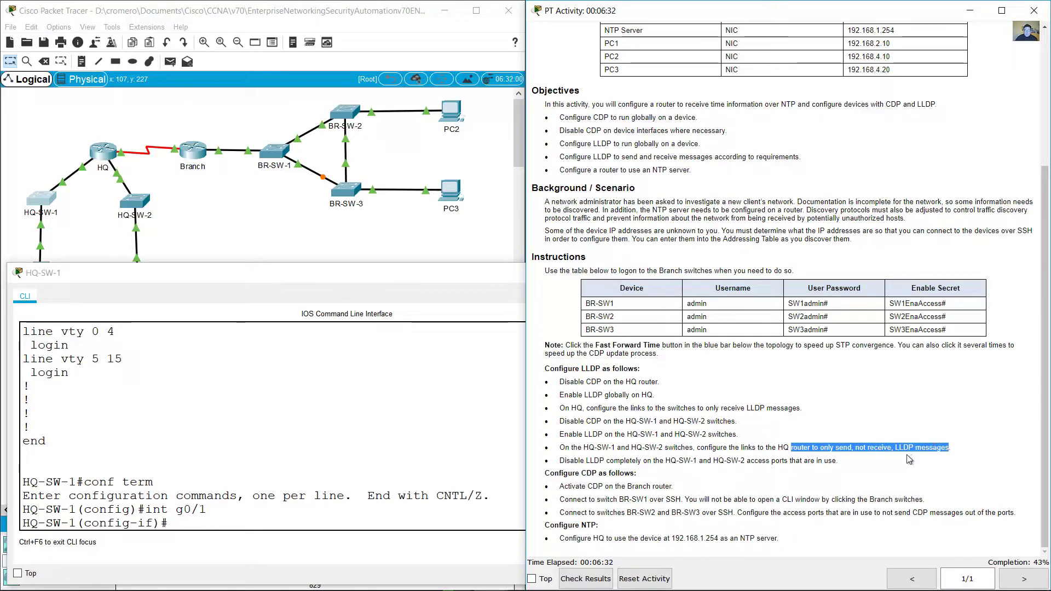
left_click(293, 526)
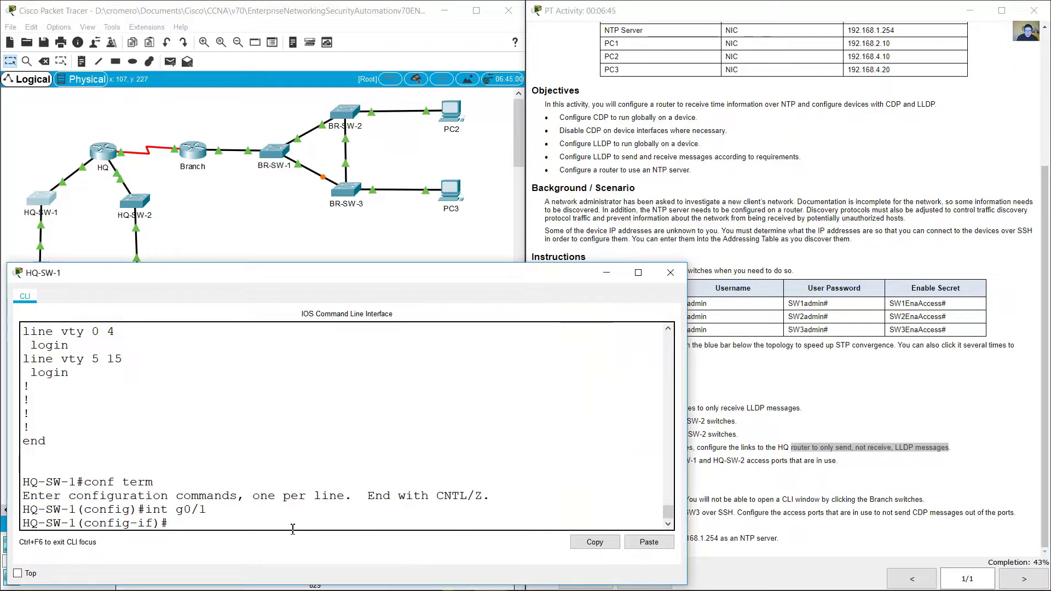
Step: Enable lldp transmit and apply no lldp receive on HQ-SW-1's Gi0/1
type("lldp")
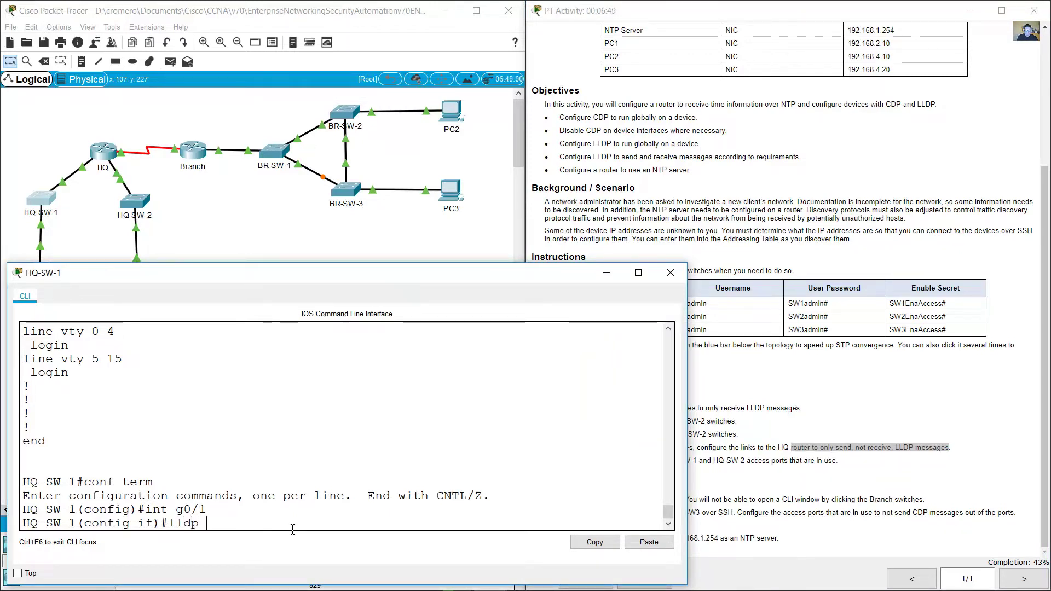
type(" transmit")
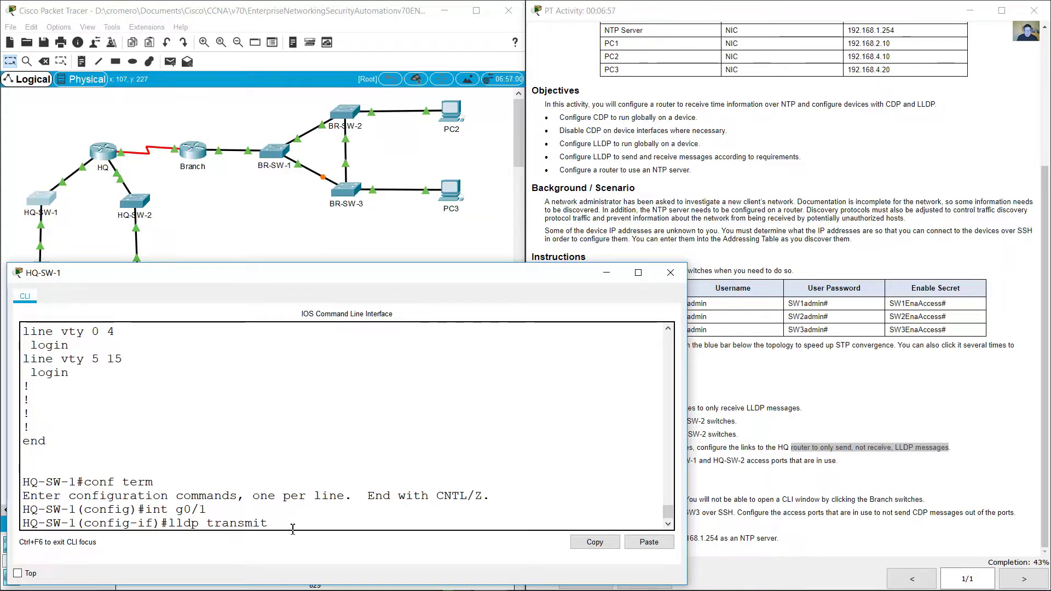
key("Return")
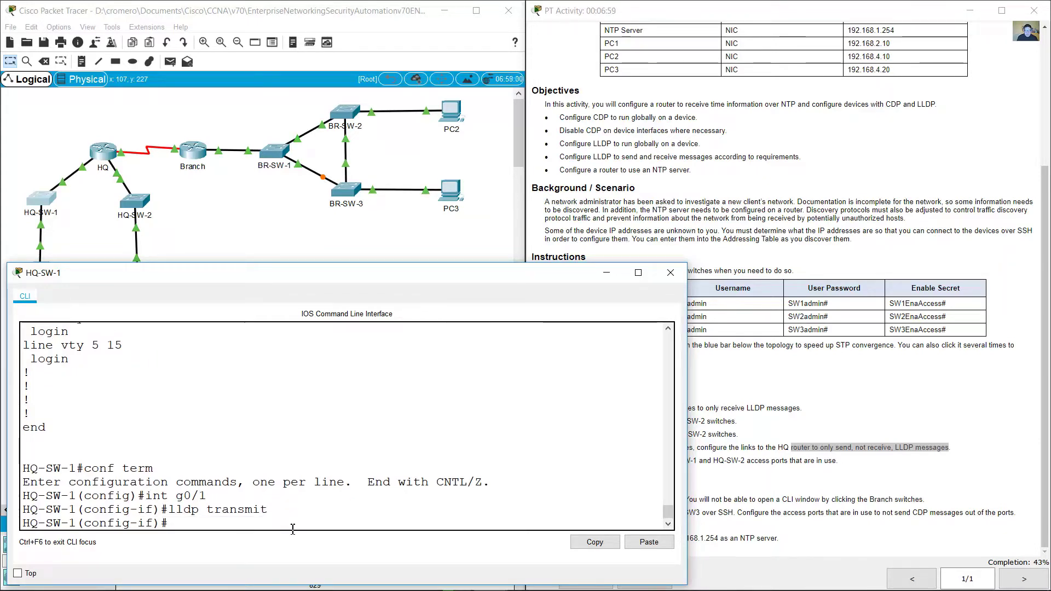
key("Up")
key("BackSpace")
key("BackSpace")
key("BackSpace")
key("BackSpace")
key("BackSpace")
key("BackSpace")
key("BackSpace")
key("BackSpace")
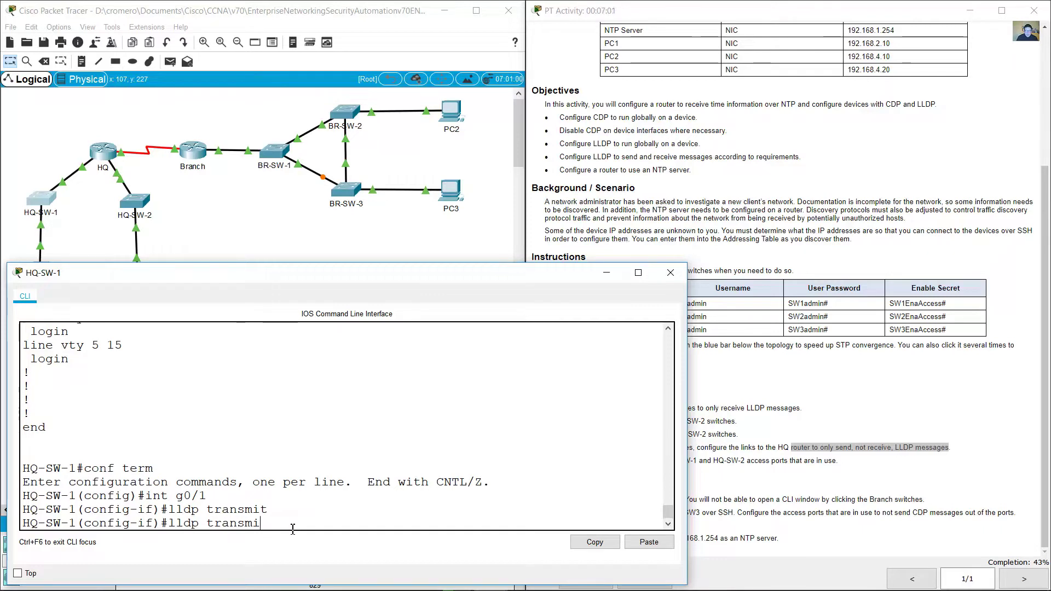
type("recei")
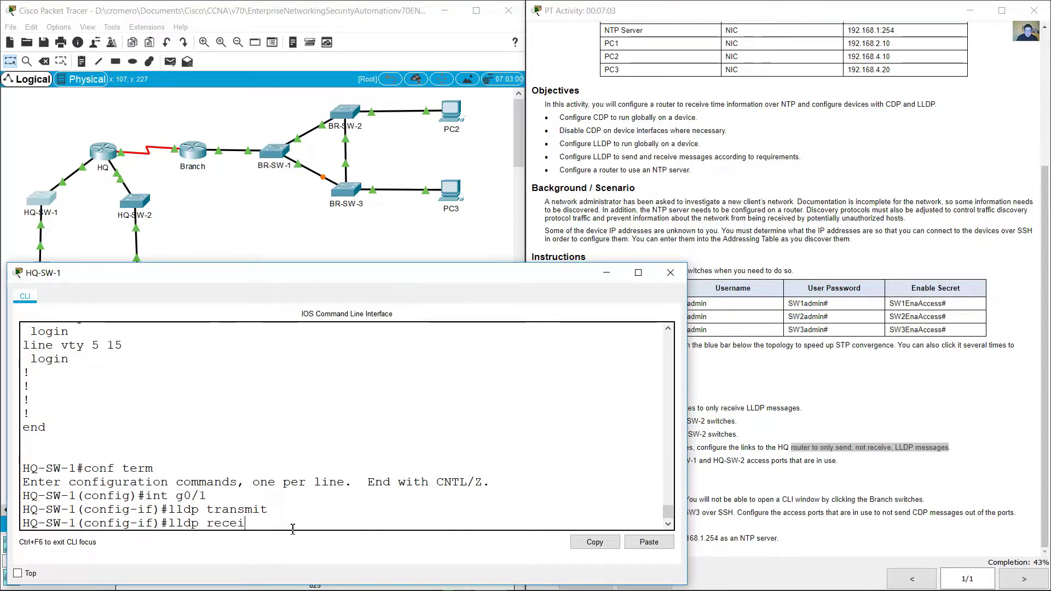
type("ve")
key("Home")
type("no")
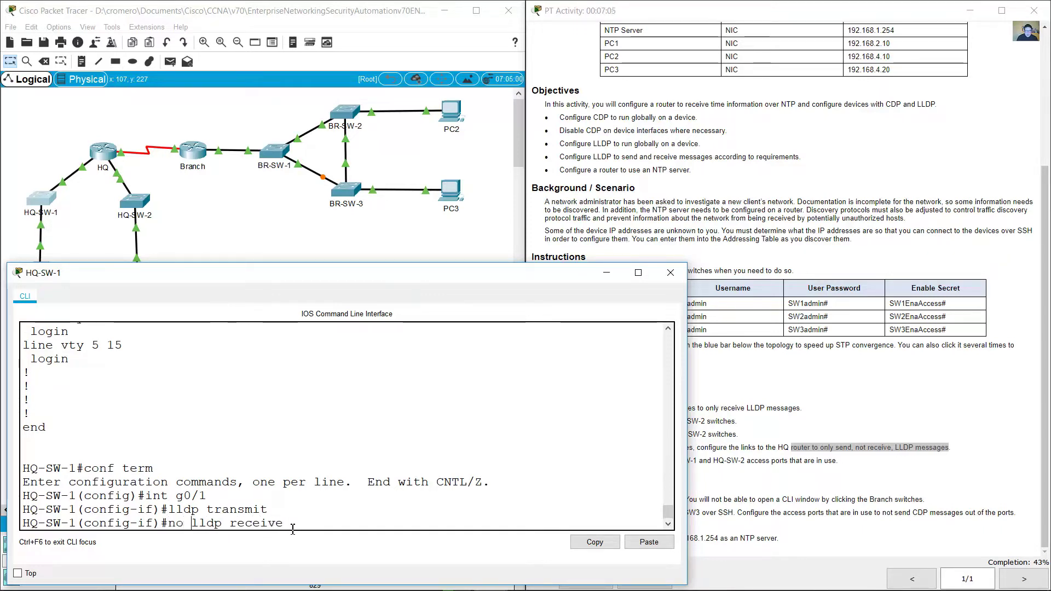
key("Return")
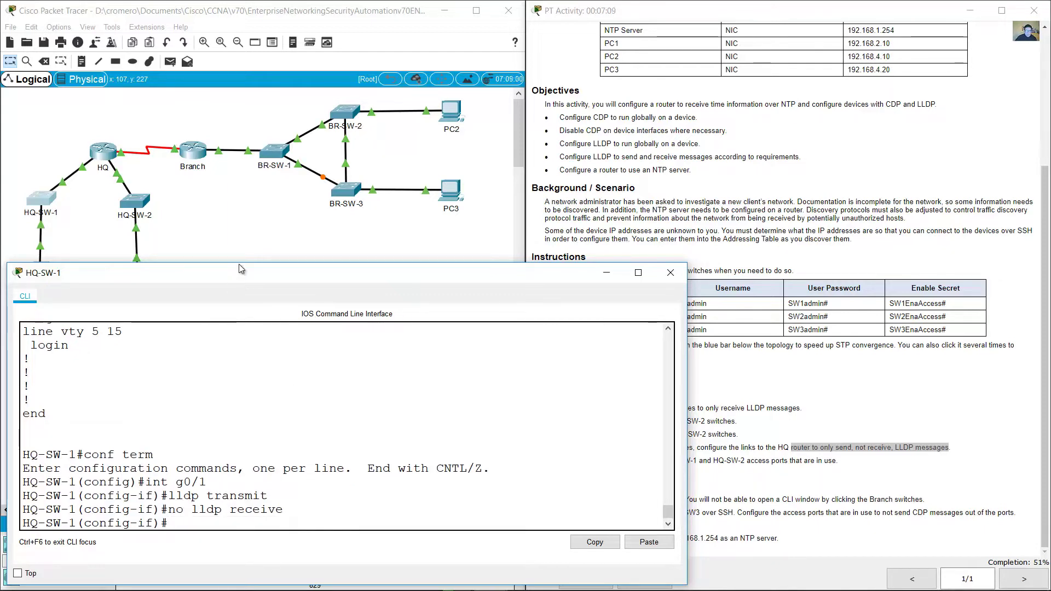
left_click(192, 238)
left_click_drag(182, 252, 112, 192)
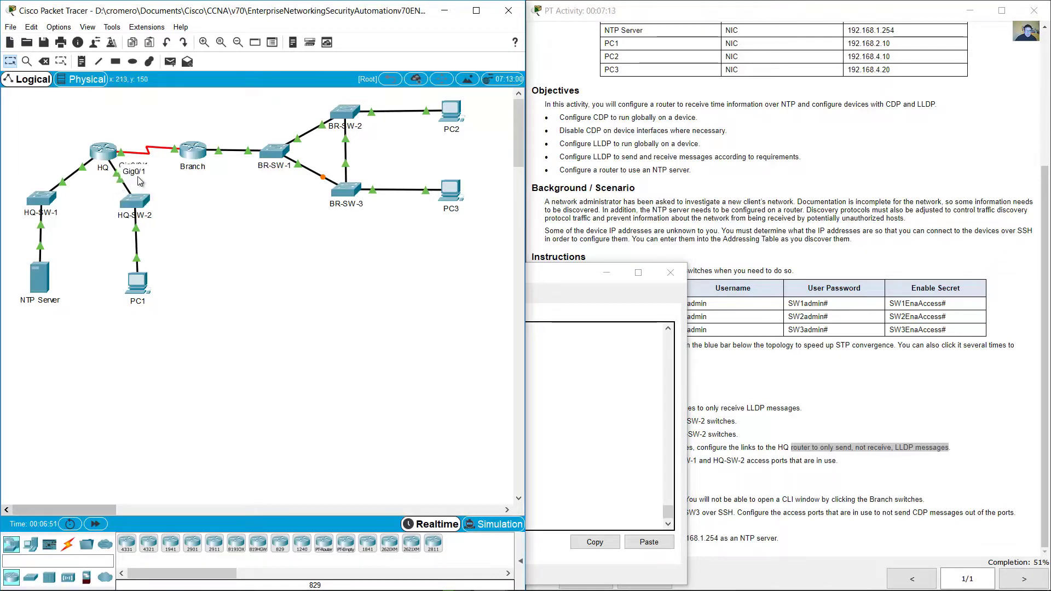
Step: On HQ-SW-2 interface g0/1, apply lldp transmit and no lldp receive
left_click(142, 203)
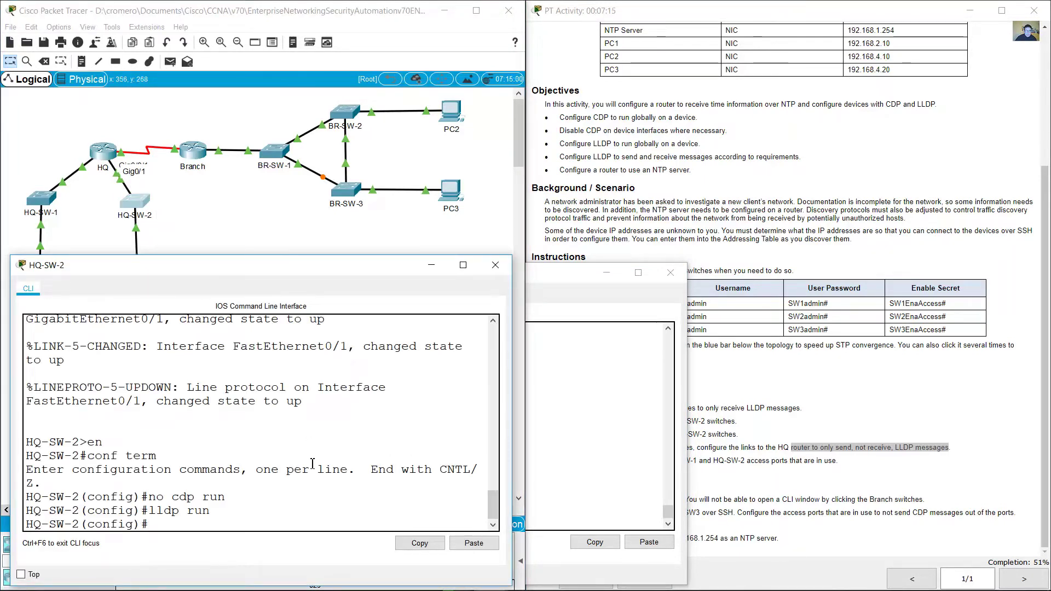
type("int g0/1")
key("Return")
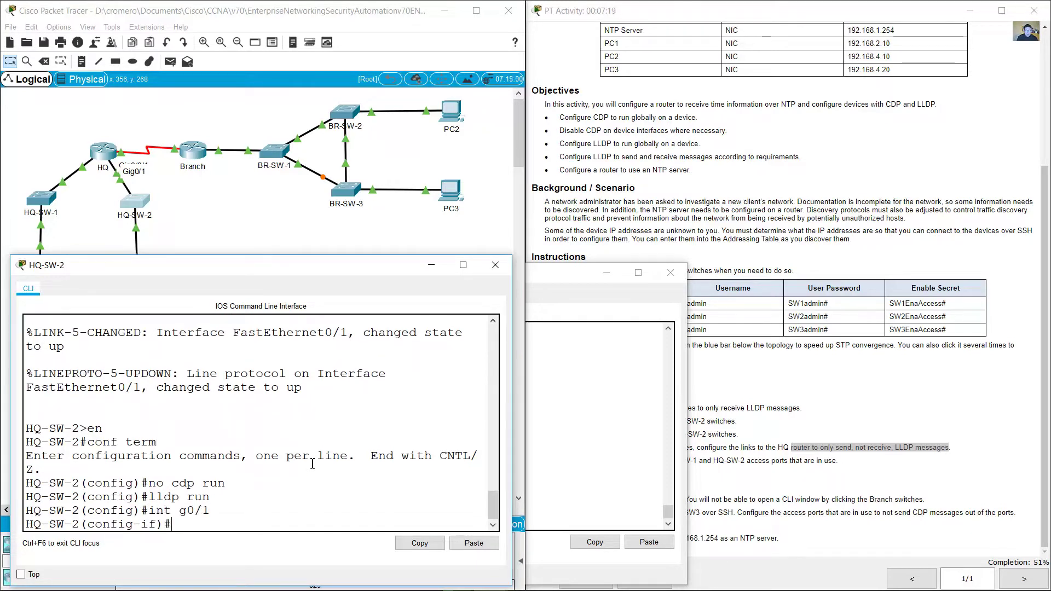
type("lldp transmit")
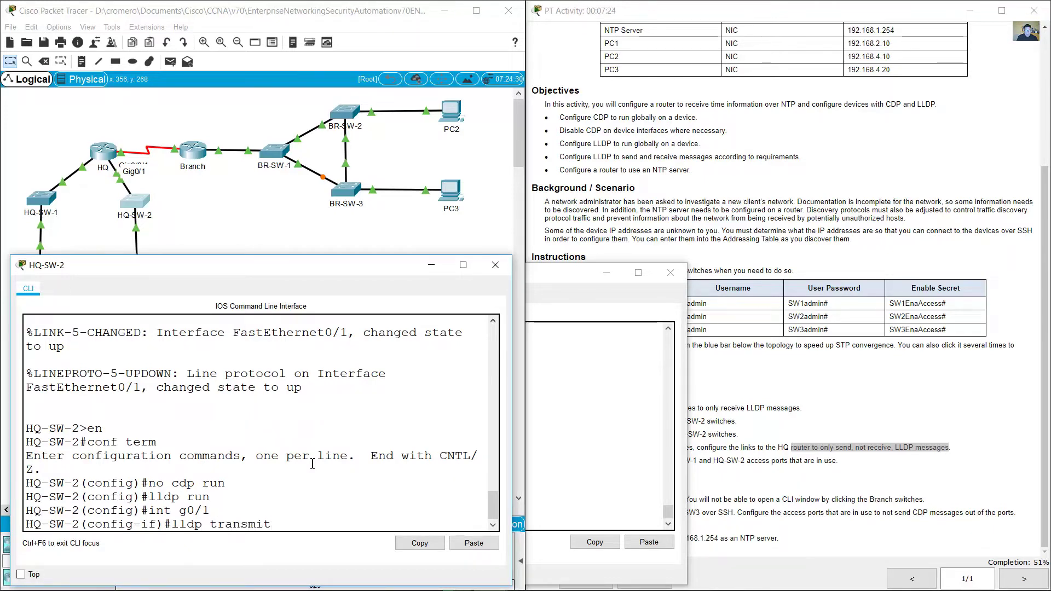
key("Return")
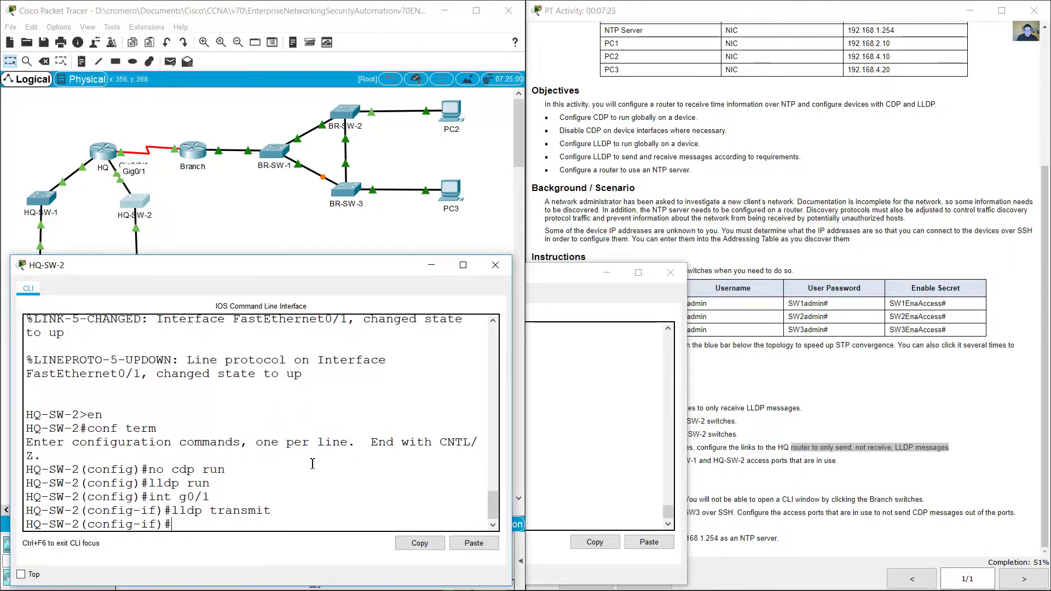
key("Up")
key("BackSpace")
key("BackSpace")
key("BackSpace")
key("BackSpace")
key("BackSpace")
key("BackSpace")
key("BackSpace")
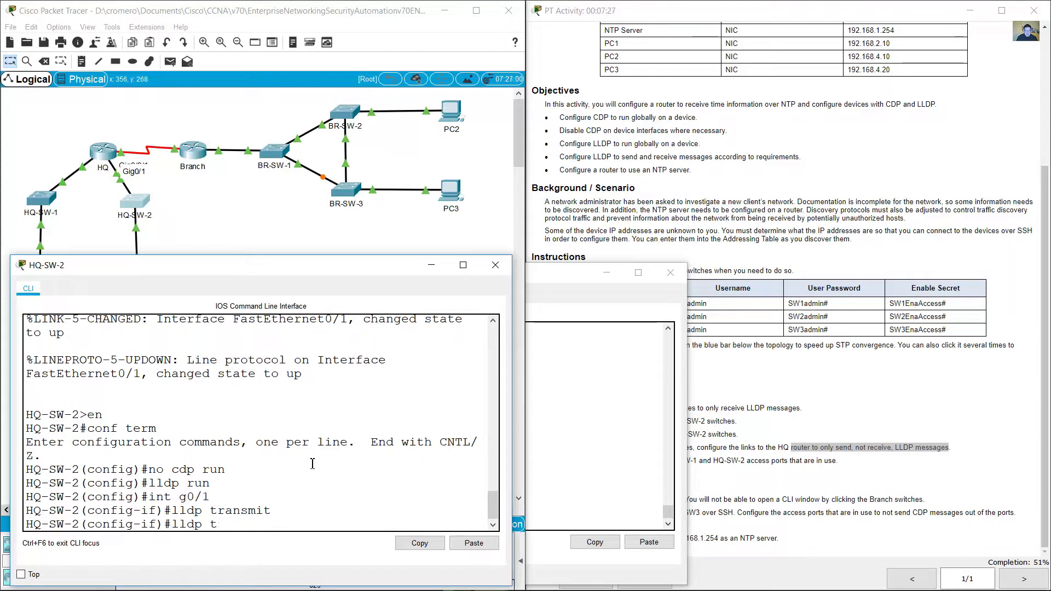
type("receive")
key("ctrl+a")
type("no")
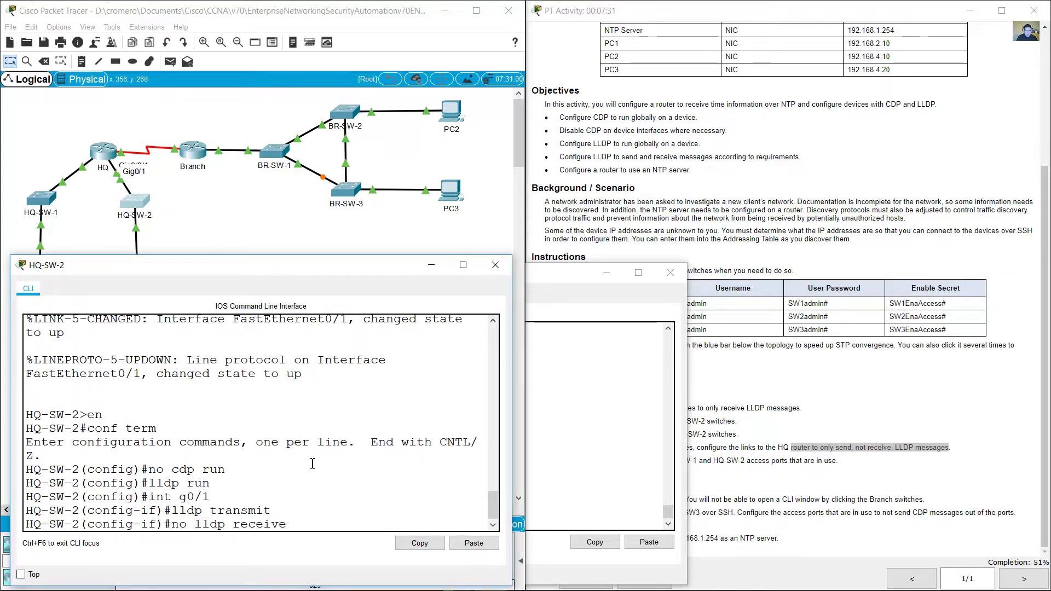
key("Return")
Step: Review the instructions' only-send, not-receive and disable-LLDP-completely wording
left_click(895, 451)
left_click_drag(854, 449, 901, 452)
left_click_drag(828, 447, 815, 448)
left_click(845, 453)
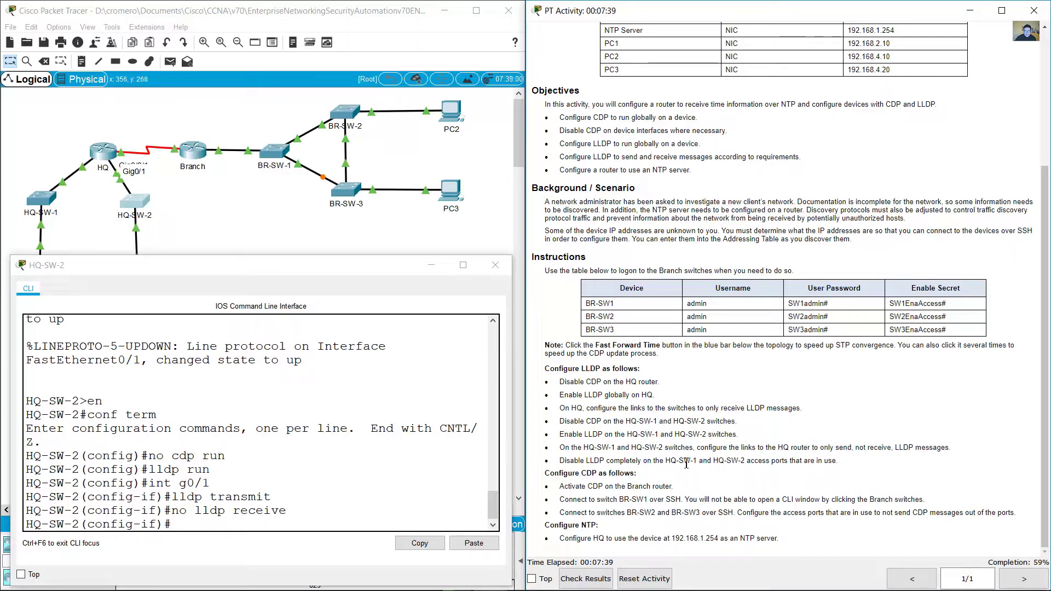
left_click_drag(567, 462, 839, 461)
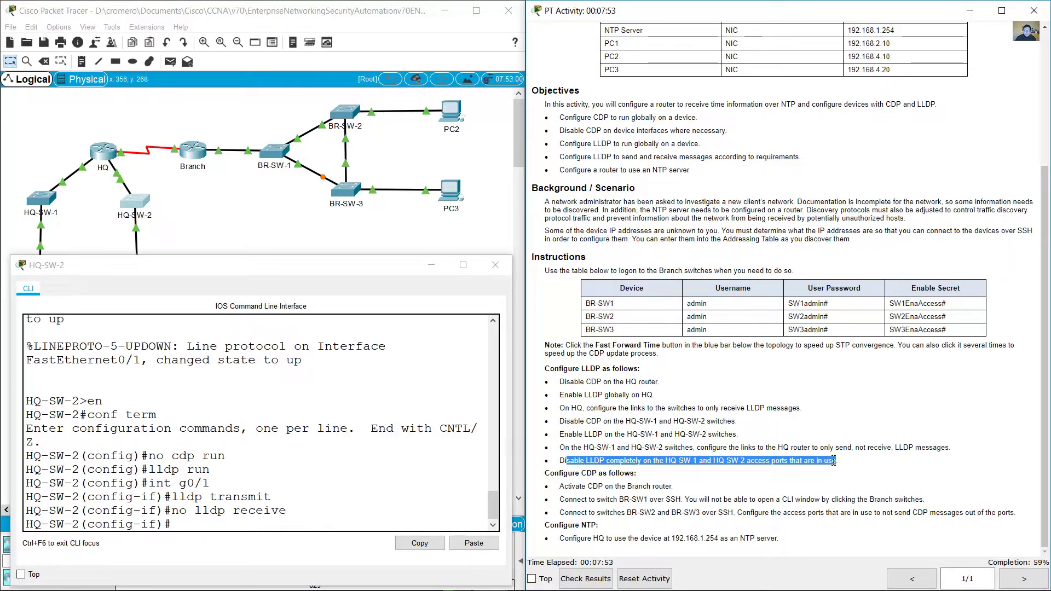
Step: In HQ-SW-1's CLI, select interface f0/24
left_click(217, 222)
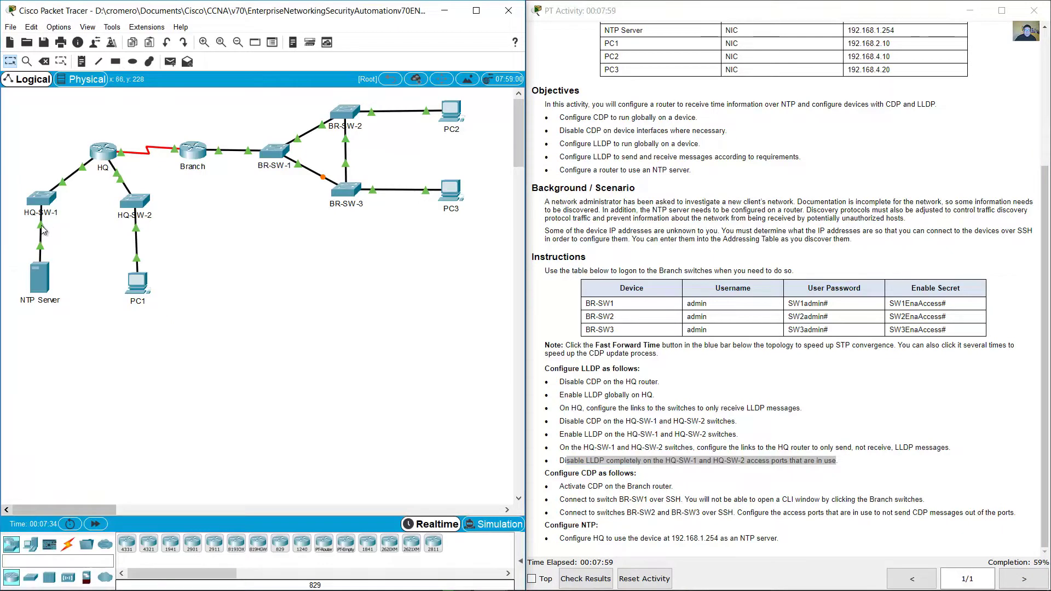
mouse_move(42, 230)
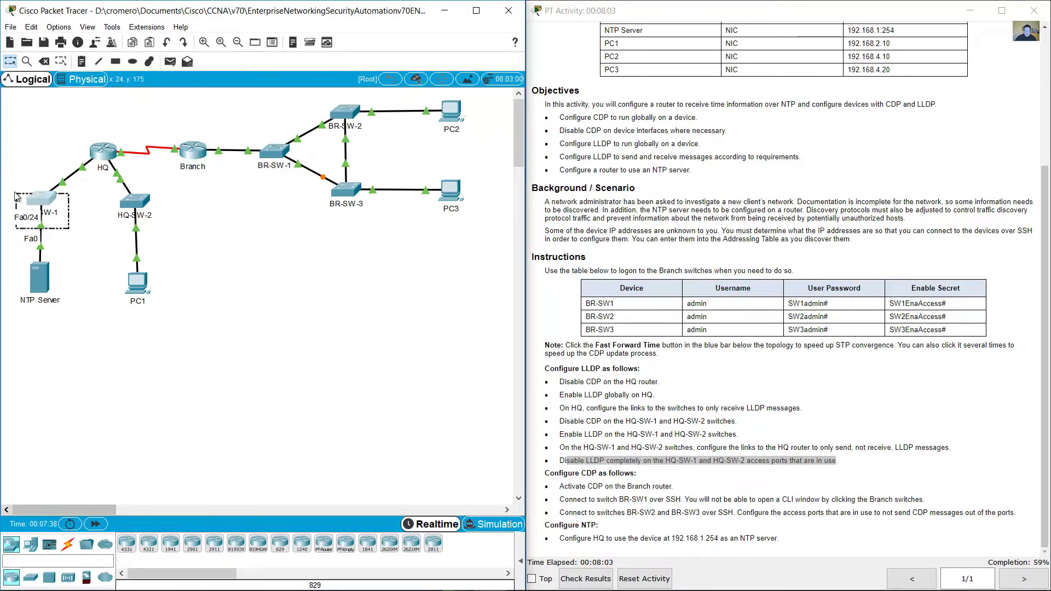
left_click(42, 199)
key("Up")
key("Up")
key("Up")
key("BackSpace")
type("f0/24")
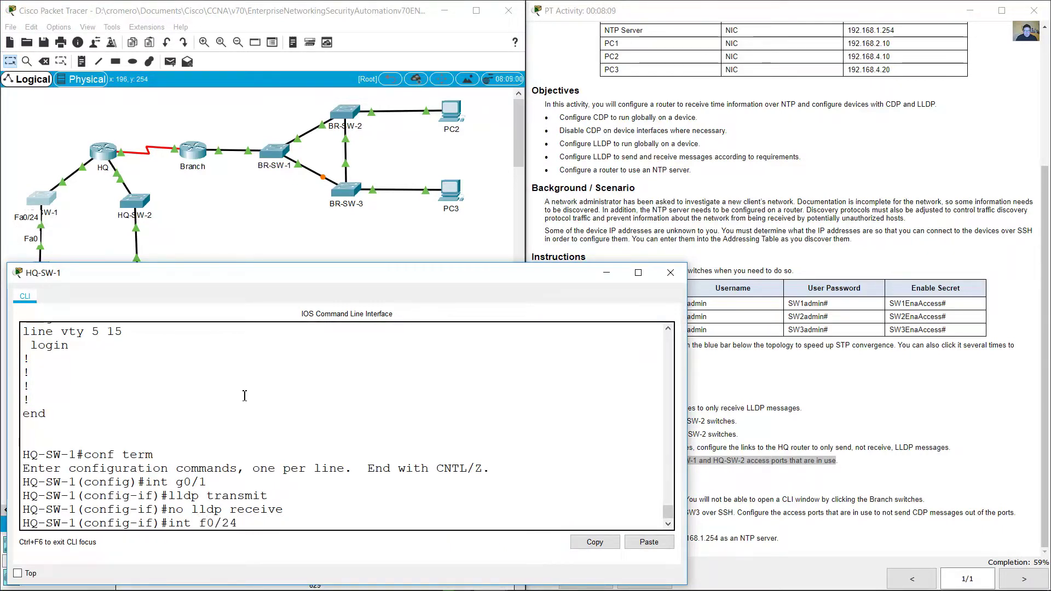
key("Return")
Step: Apply no lldp transmit and no lldp receive on f0/24
key("Up")
key("Up")
key("Up")
key("Down")
key("Down")
key("Up")
key("Up")
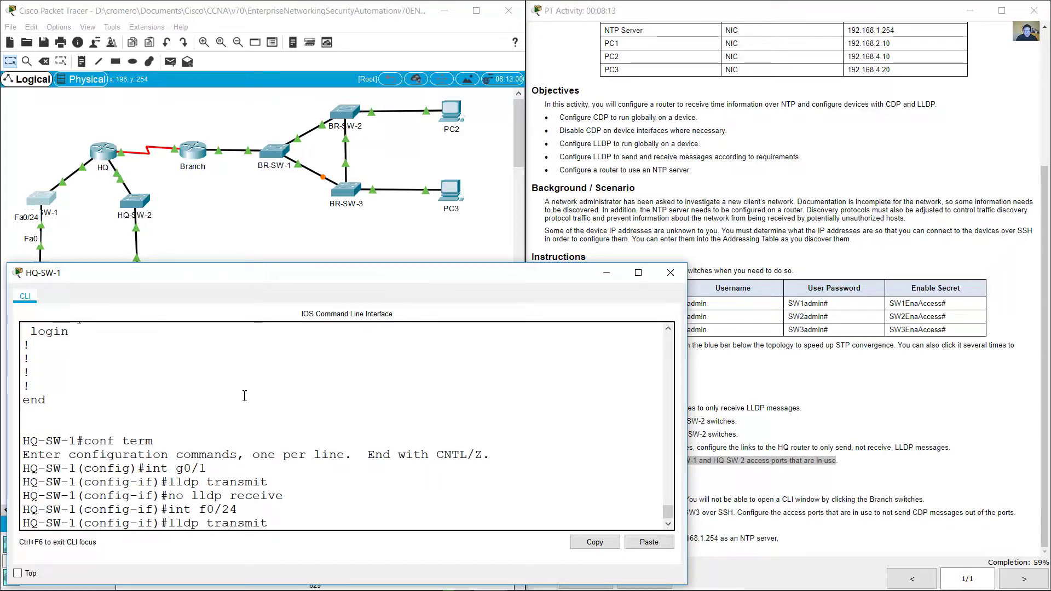
type("no")
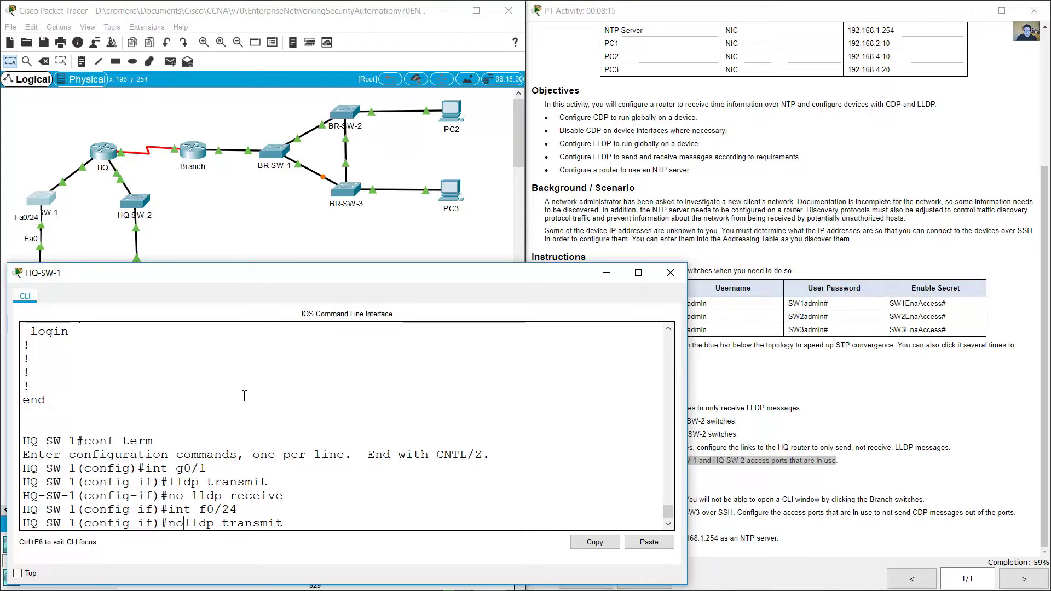
key("Return")
key("Up")
key("Up")
key("Up")
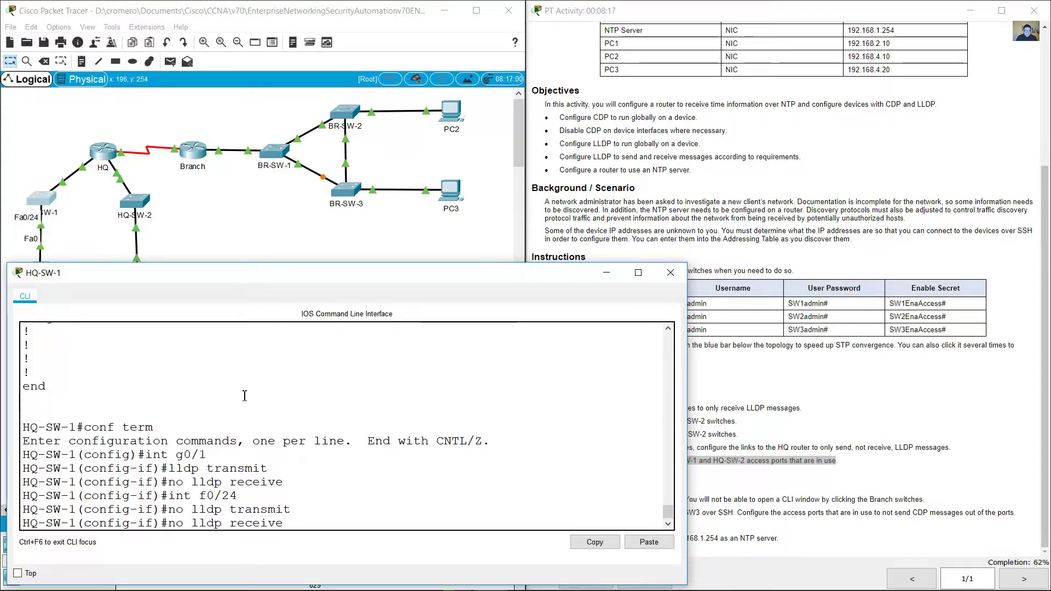
key("Return")
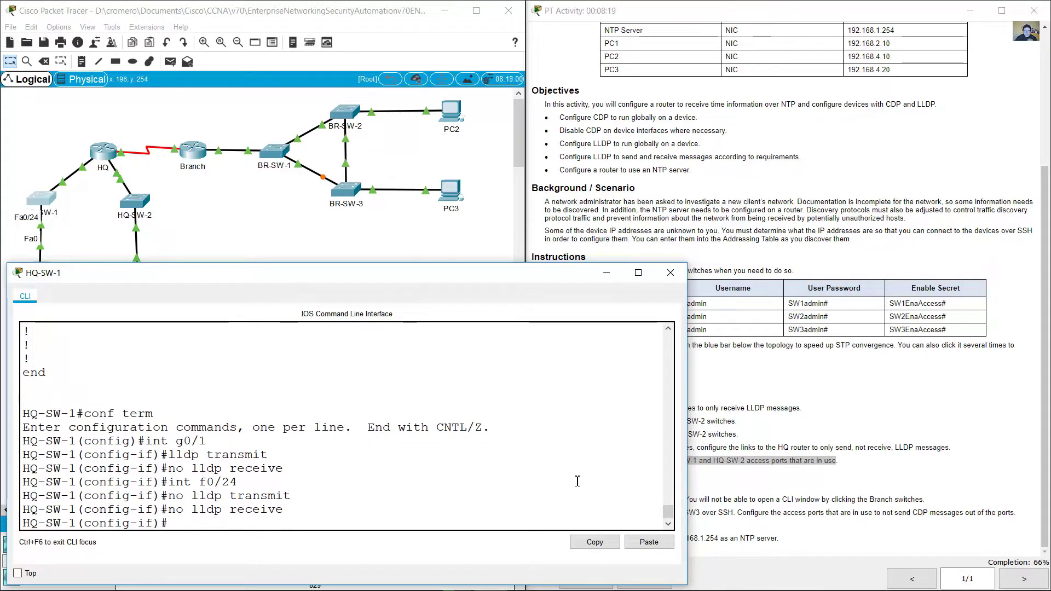
left_click(746, 445)
left_click_drag(645, 458, 834, 464)
Step: In HQ-SW-2's CLI, select interface f0/1, correcting the mistyped g0/1
left_click(181, 229)
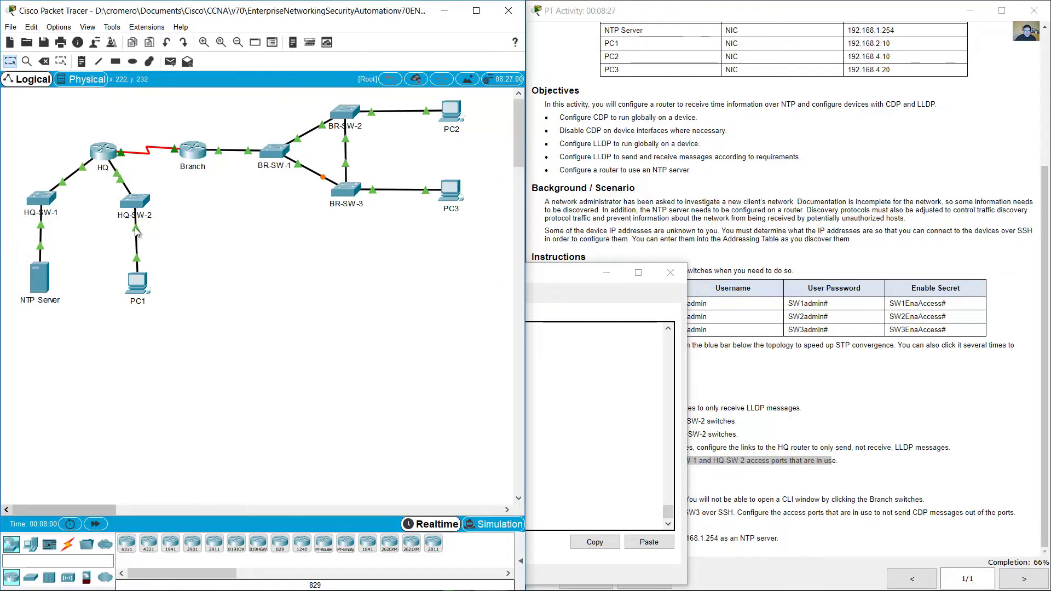
mouse_move(138, 233)
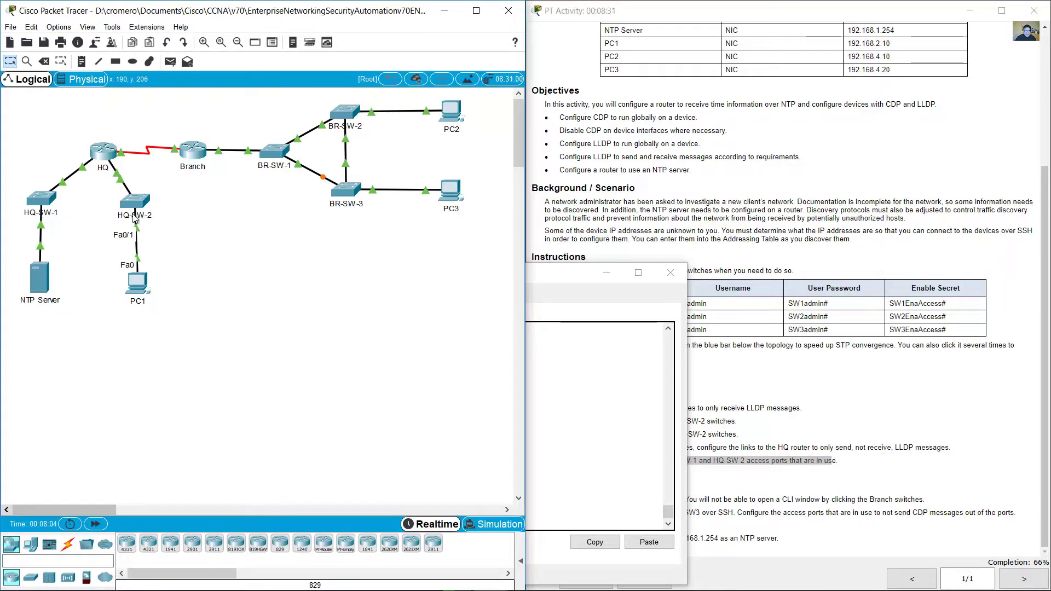
left_click(140, 207)
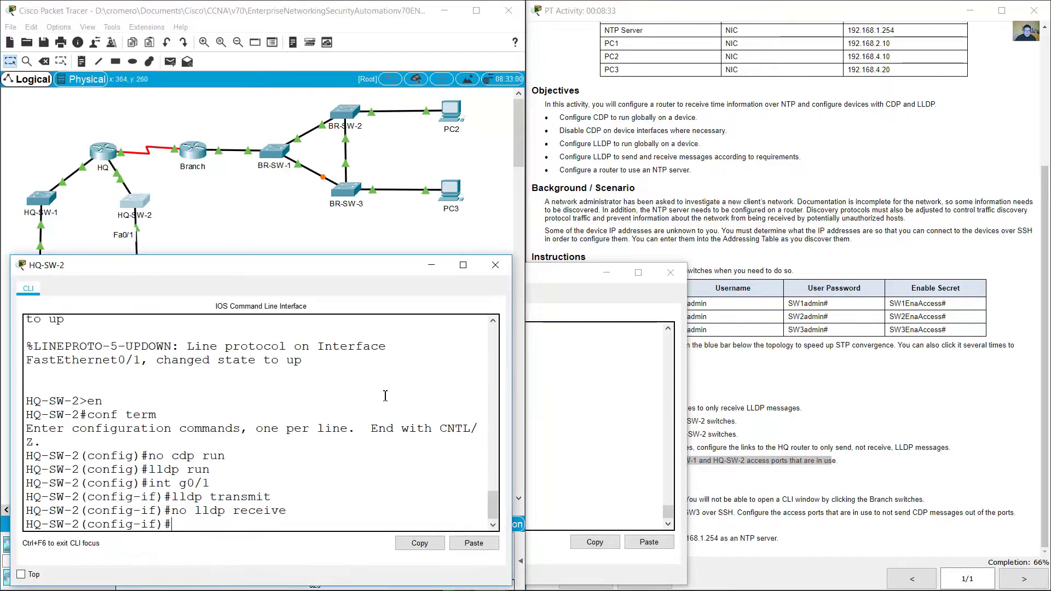
type("int g0/1")
key("Left")
key("Left")
key("Left")
type("f")
key("Return")
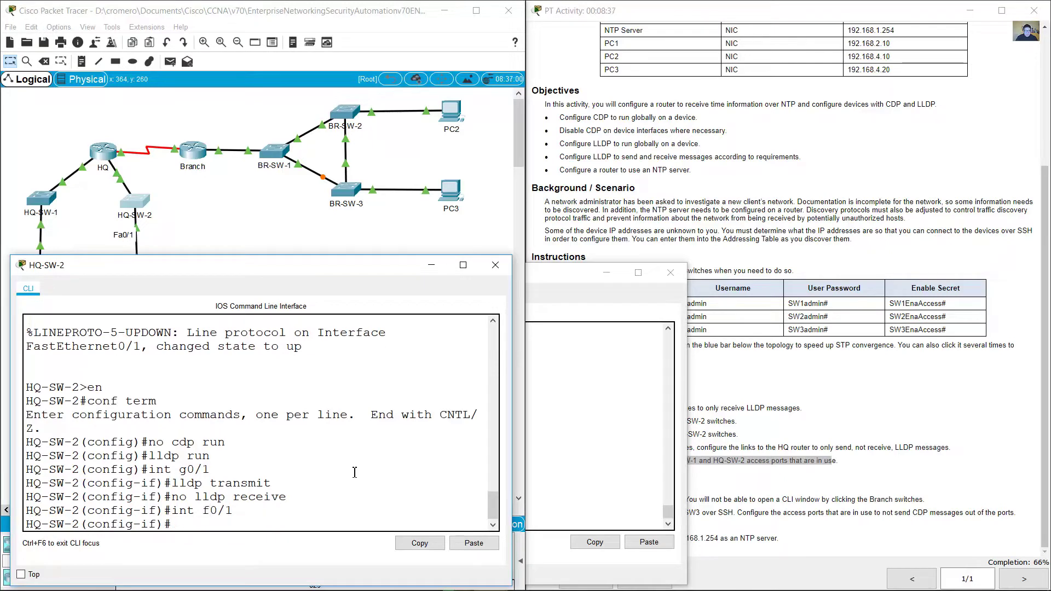
Step: Apply no lldp transmit and no lldp receive on f0/1
key("Up")
key("Up")
key("Up")
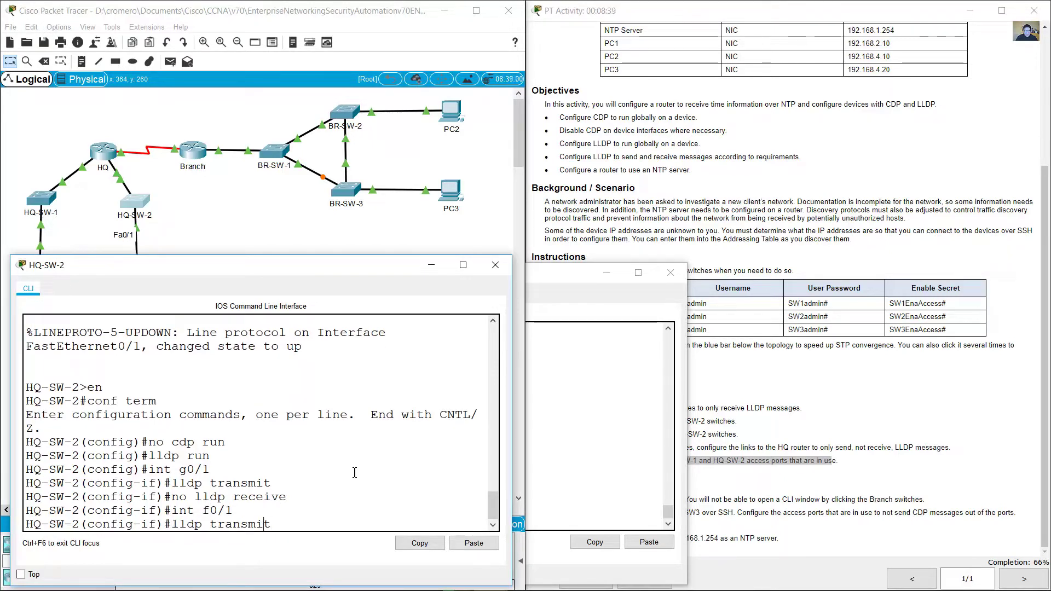
key("Home")
type("no")
key("Return")
key("Up")
key("Up")
key("Up")
key("Return")
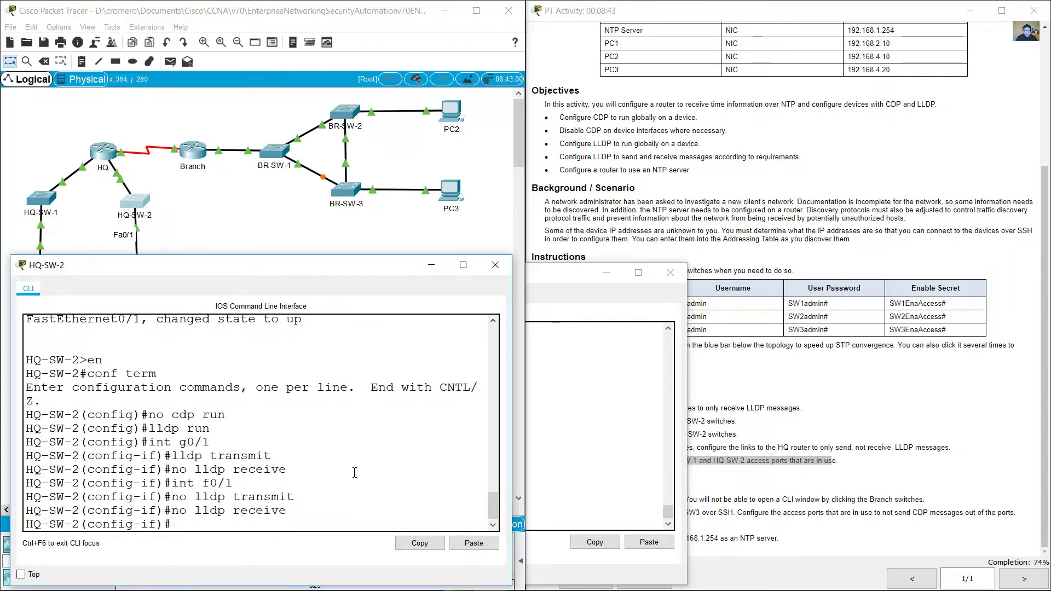
left_click(795, 447)
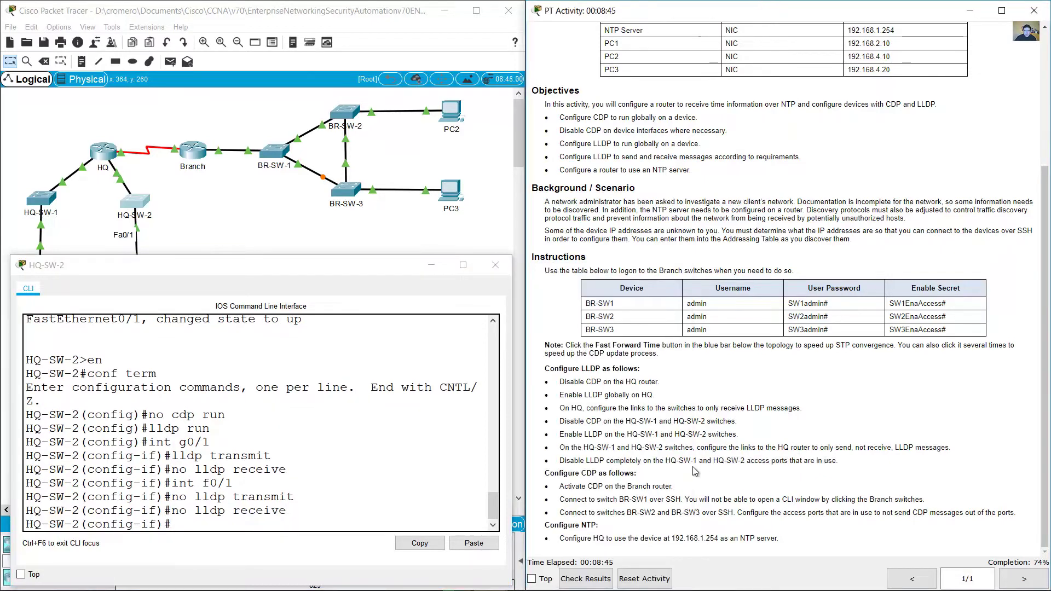
Step: Review the LLDP access-port and Configure CDP instructions
left_click_drag(587, 461, 641, 461)
left_click_drag(741, 461, 786, 467)
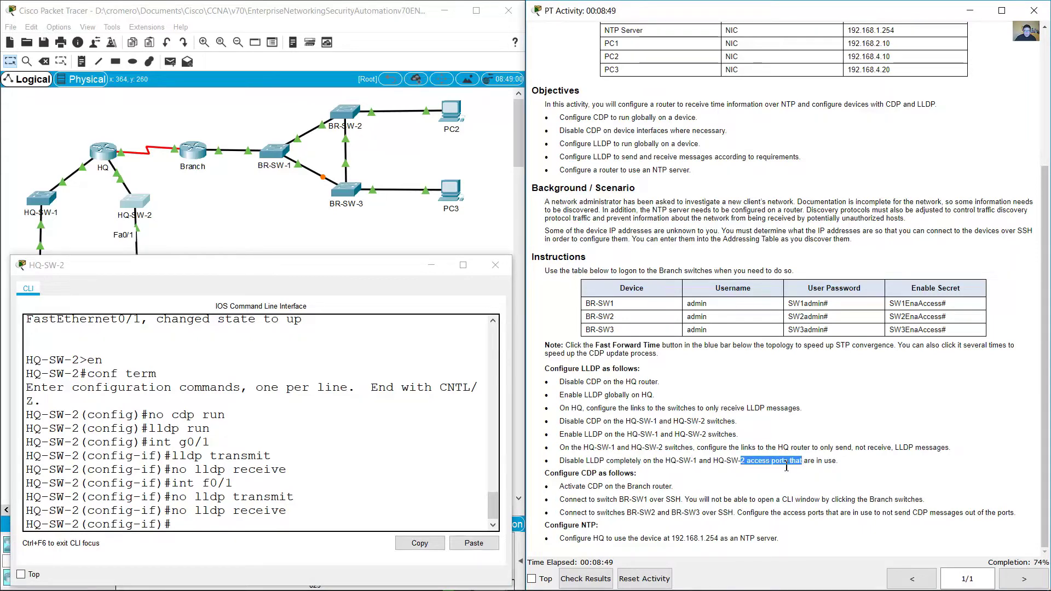
left_click(767, 475)
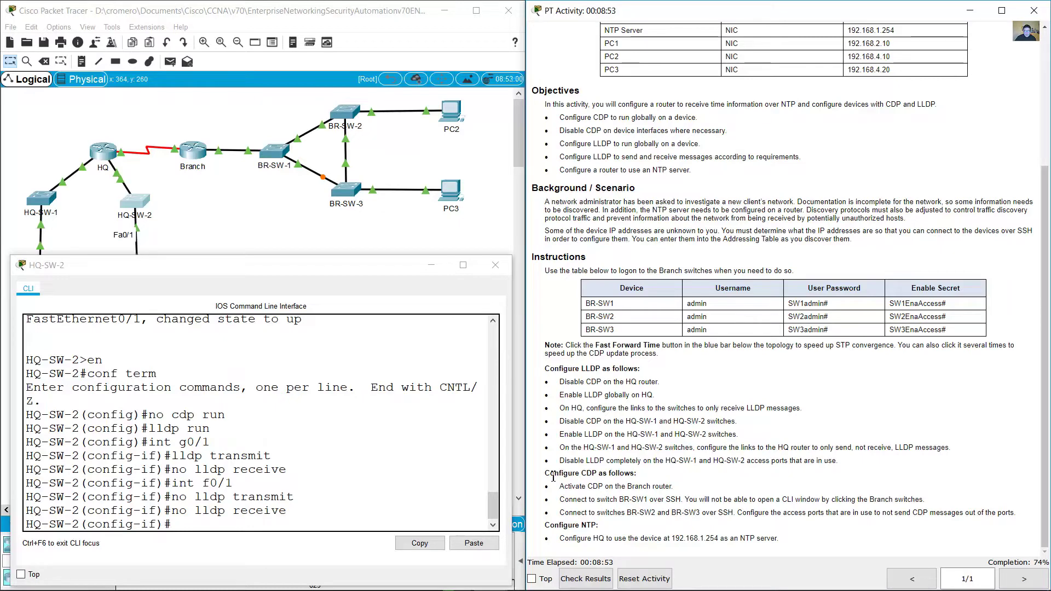
left_click_drag(551, 475, 655, 479)
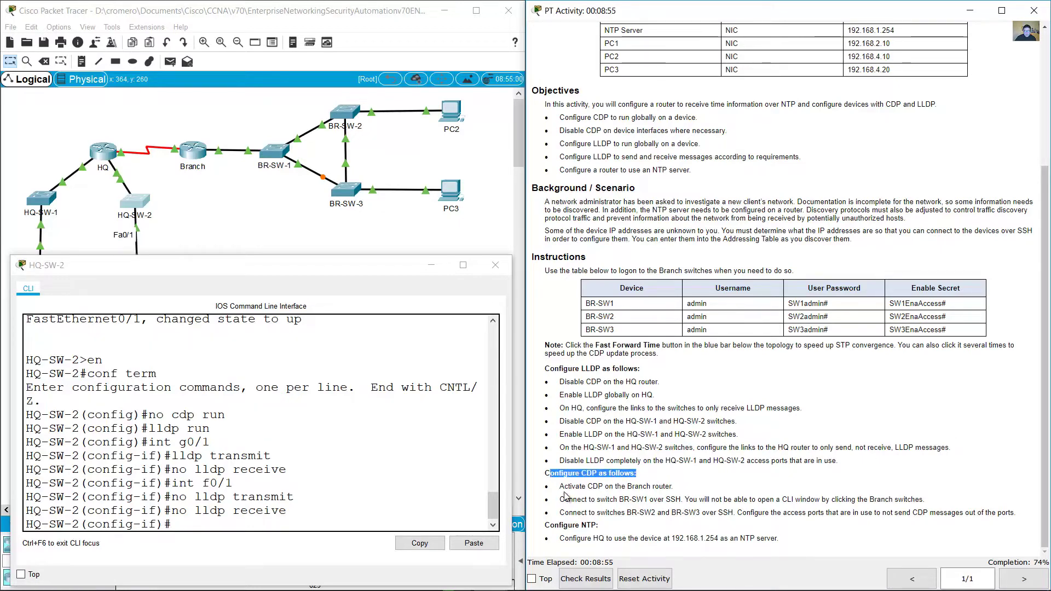
left_click_drag(564, 486, 665, 482)
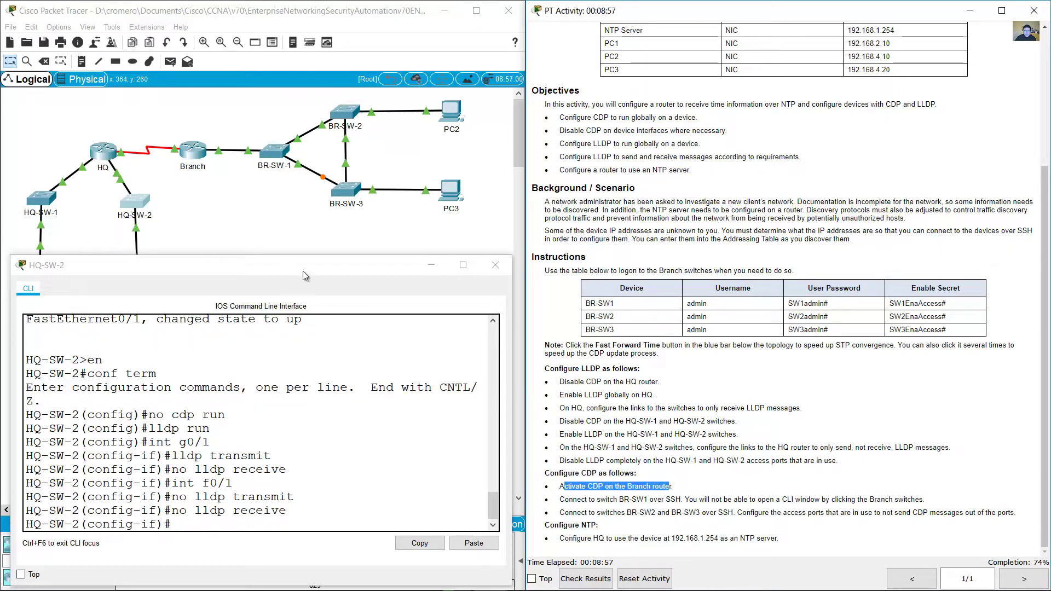
Step: Close HQ-SW-2's console and open, reposition and widen the Branch router console
left_click(496, 265)
left_click(193, 151)
left_click_drag(468, 135, 114, 273)
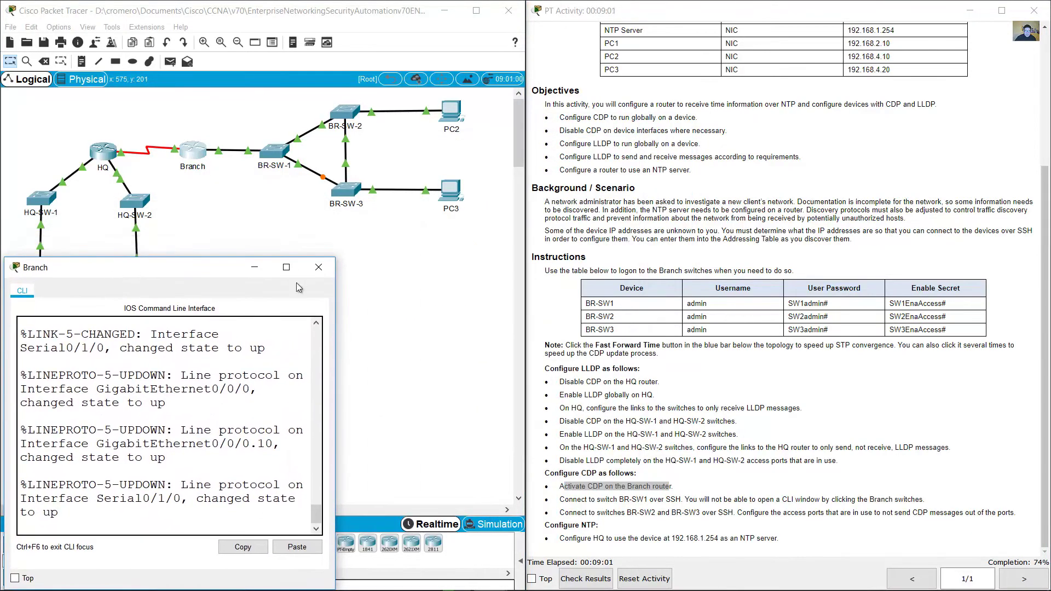
left_click_drag(335, 258, 526, 288)
left_click(403, 383)
key("Return")
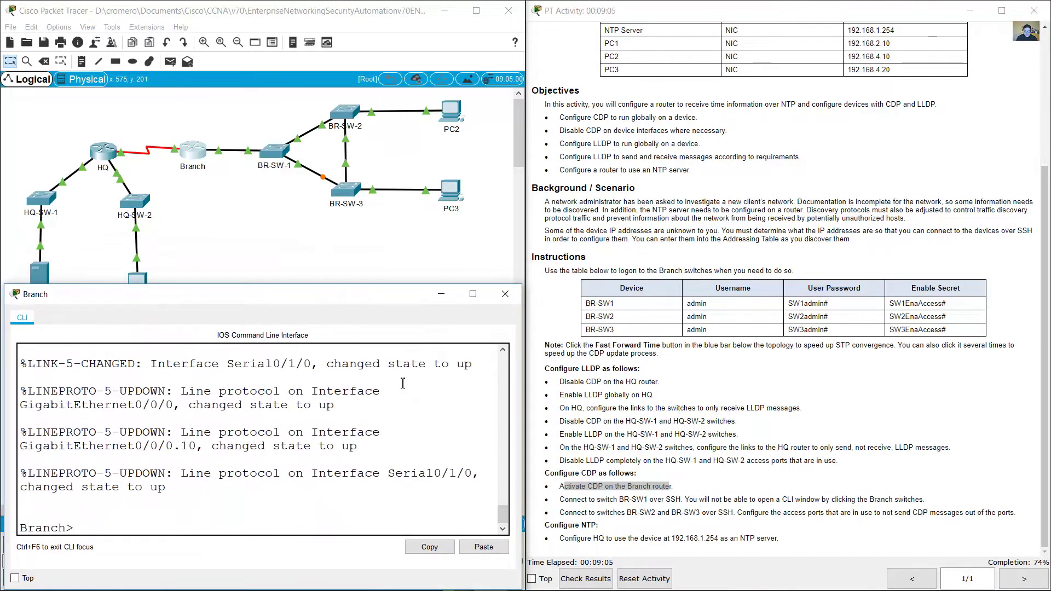
Step: Run en, conf term and cdp run on the Branch router
type("en")
key("Return")
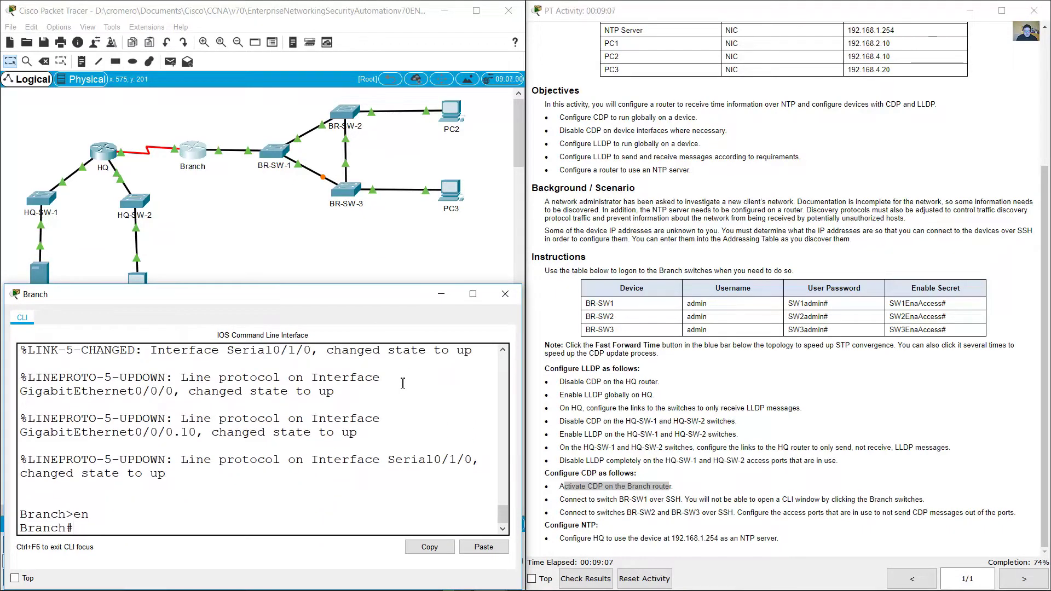
type("conf term")
key("Return")
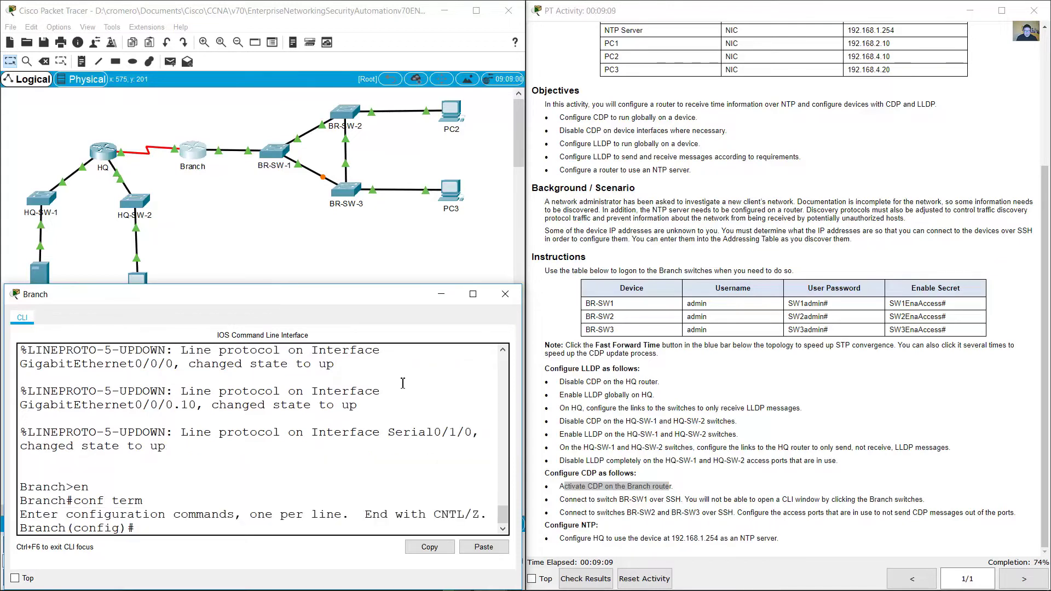
type("cdp run")
key("Return")
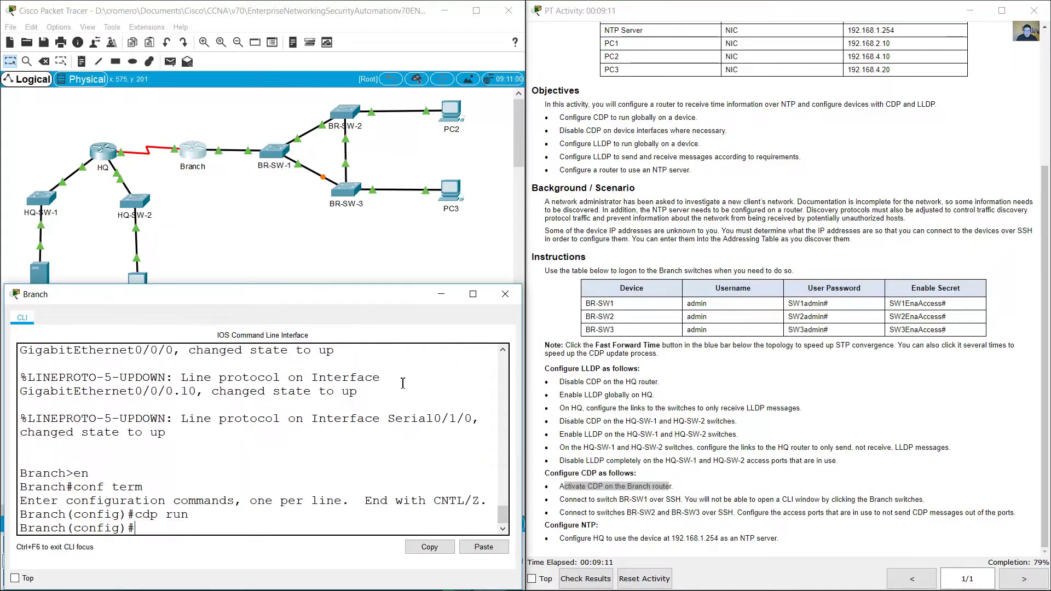
left_click_drag(587, 486, 672, 489)
left_click(679, 491)
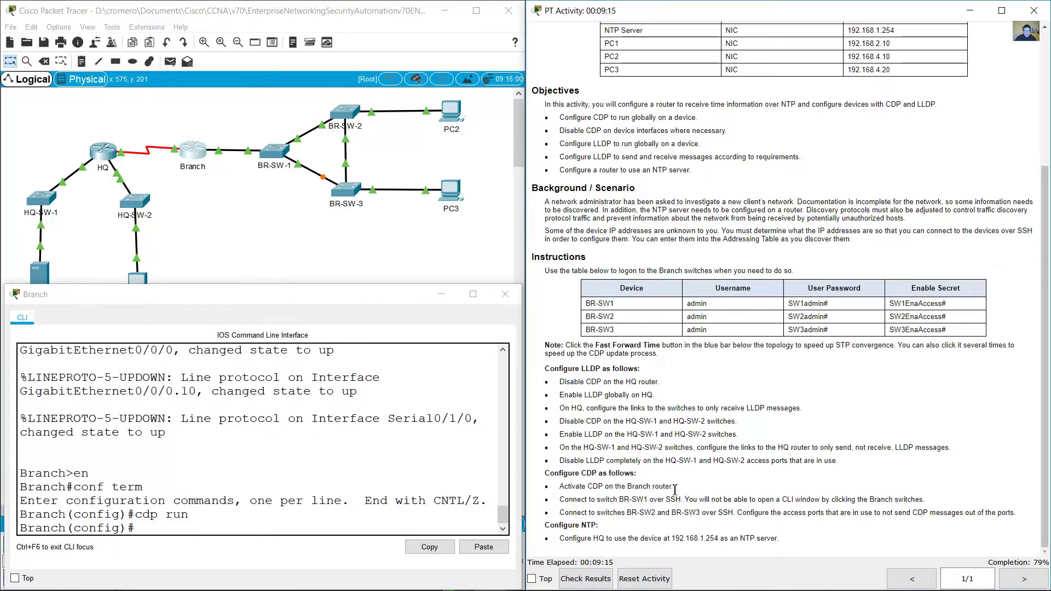
left_click_drag(565, 503, 683, 501)
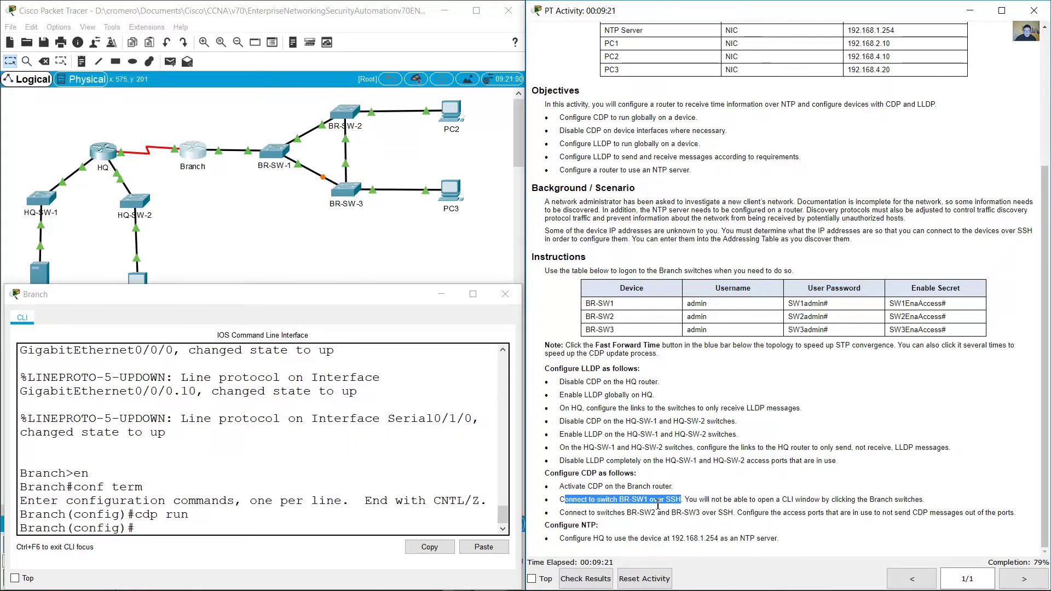
left_click(283, 212)
left_click_drag(289, 241, 256, 127)
left_click(271, 173)
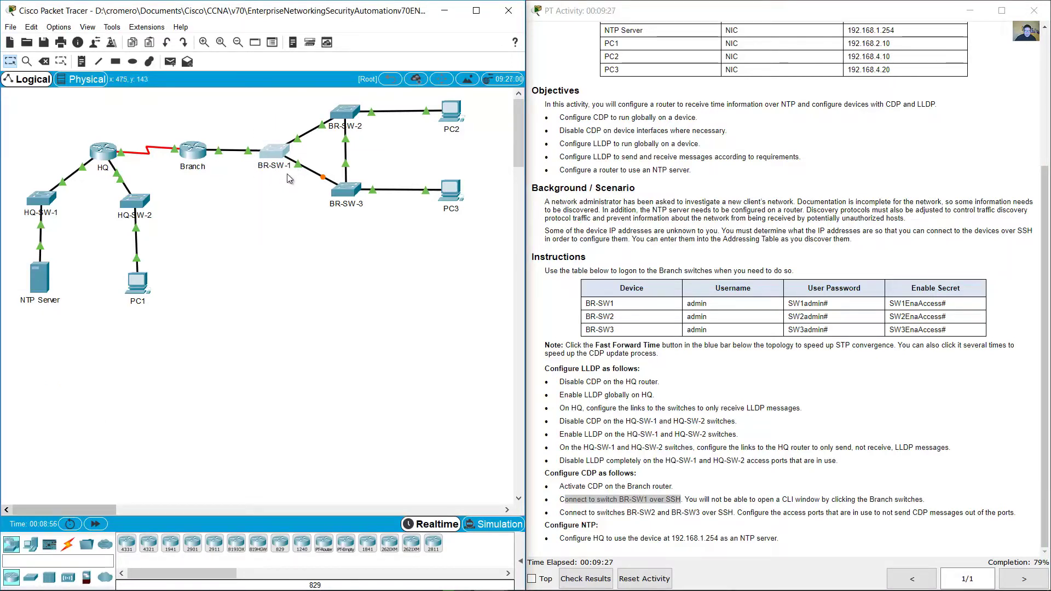
double_click(278, 150)
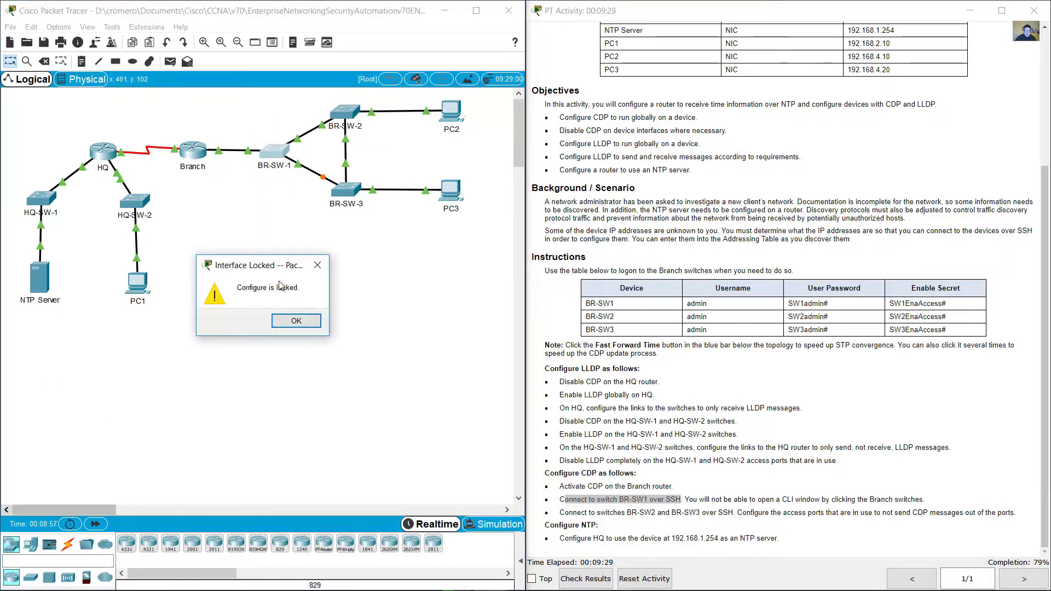
left_click(307, 322)
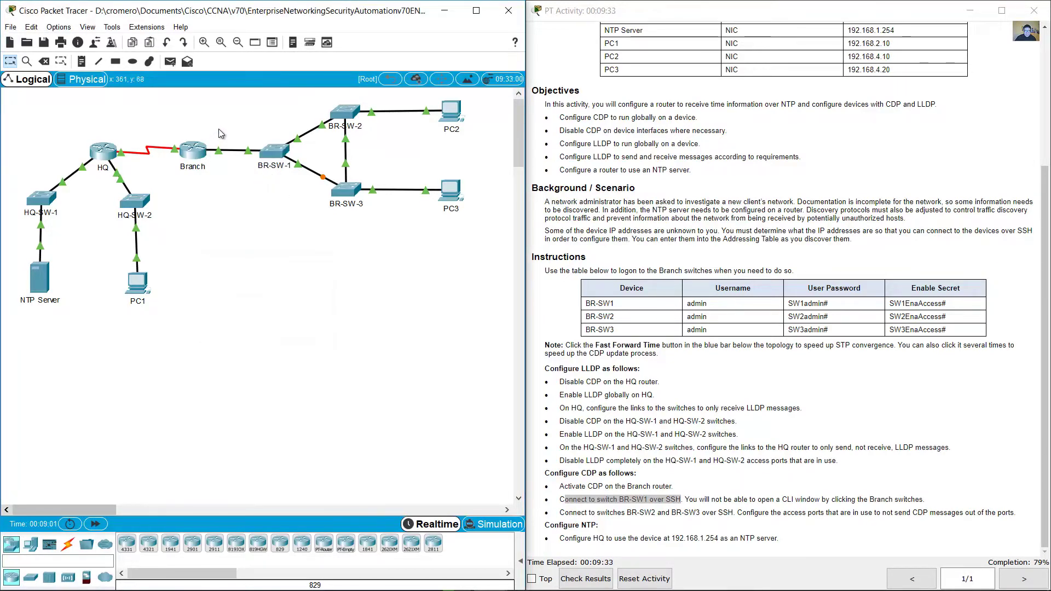
left_click(195, 154)
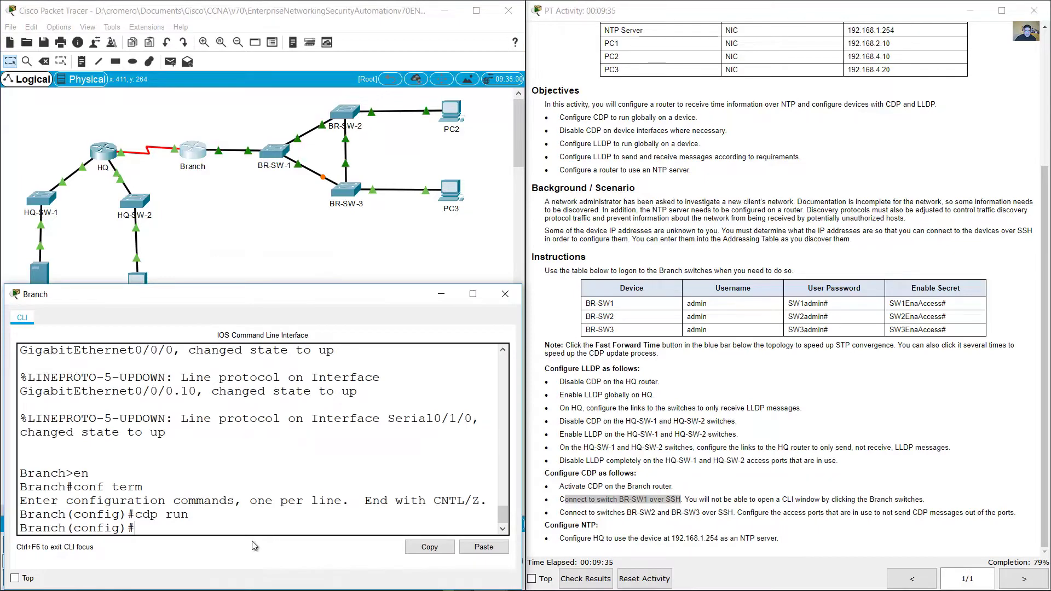
left_click(260, 198)
left_click_drag(274, 219, 261, 122)
left_click(193, 150)
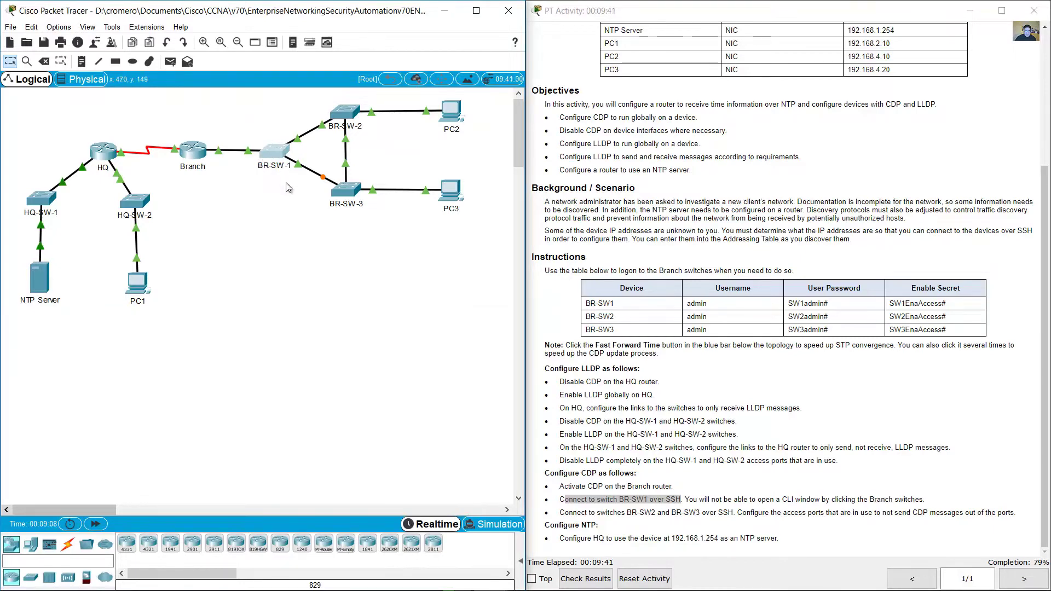
Step: Exit config mode and run show cdp neighbors, spotting the BR-SW-1 entry
type("end")
key("Return")
type("show cdp neighbors")
key("Return")
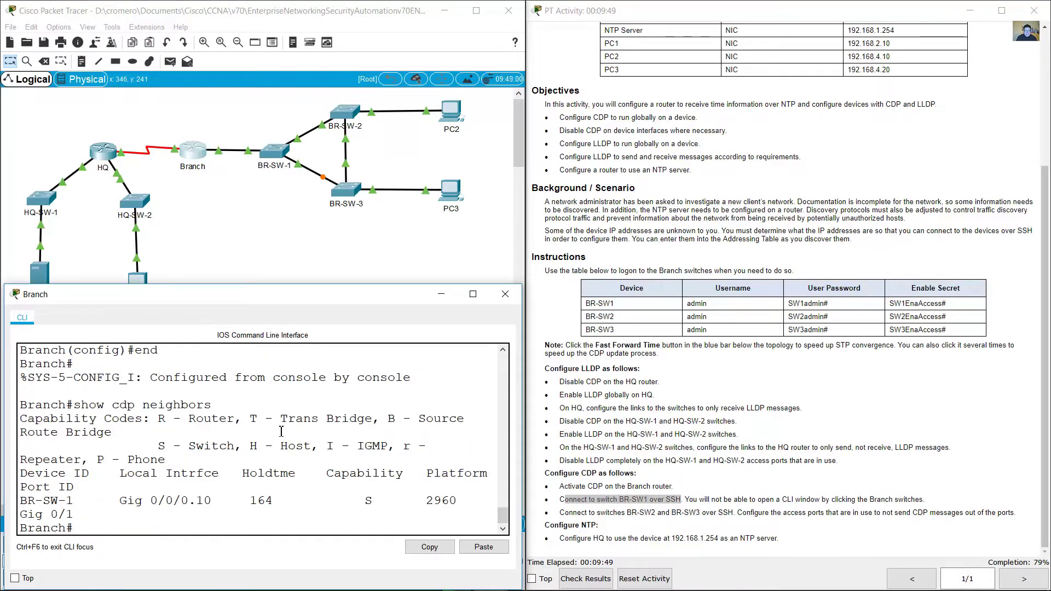
left_click_drag(523, 407, 673, 404)
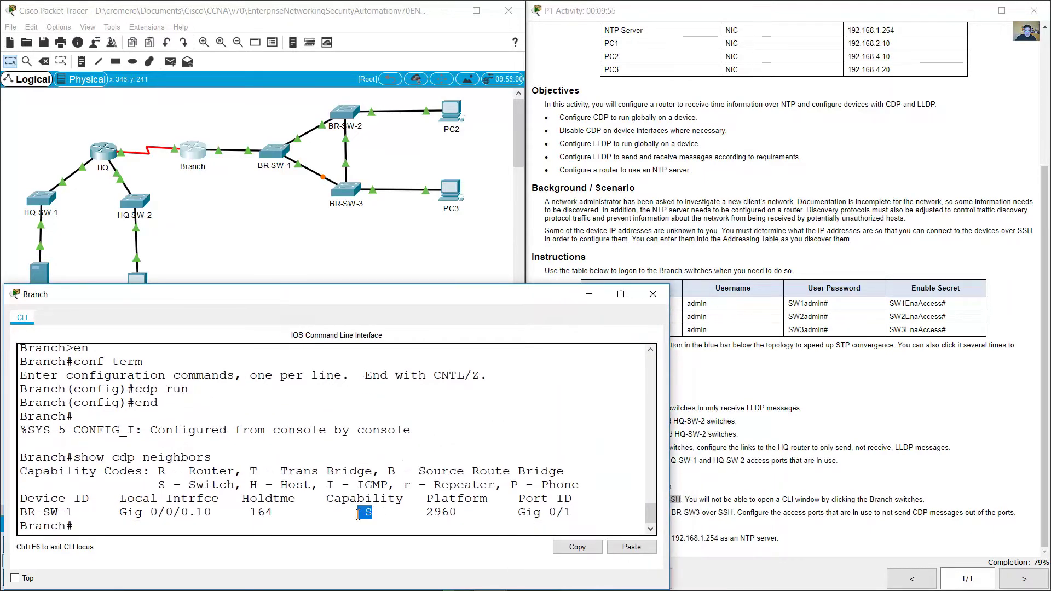
left_click_drag(226, 485, 158, 486)
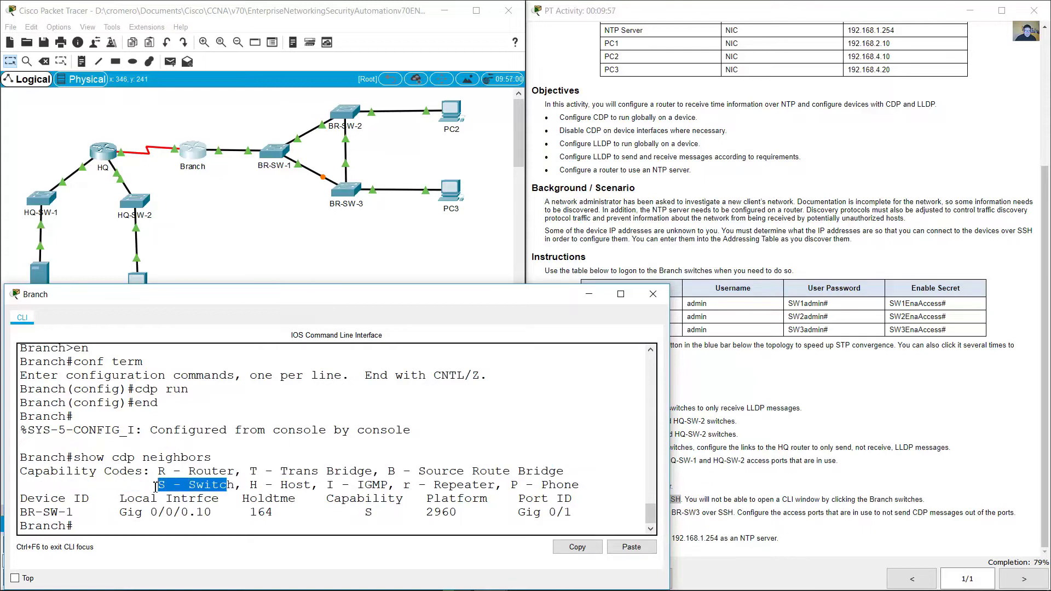
left_click_drag(72, 512, 27, 515)
Step: Run show cdp neighbors detail to find BR-SW-1's address 192.168.4.250
left_click(229, 275)
left_click_drag(289, 213, 237, 115)
left_click(191, 157)
left_click(193, 293)
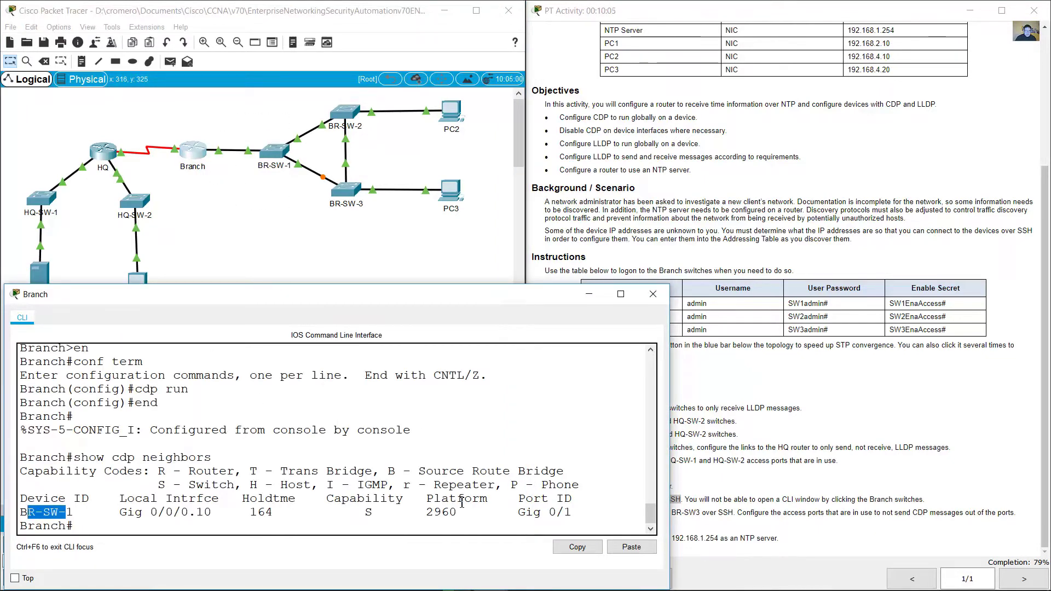
left_click(374, 530)
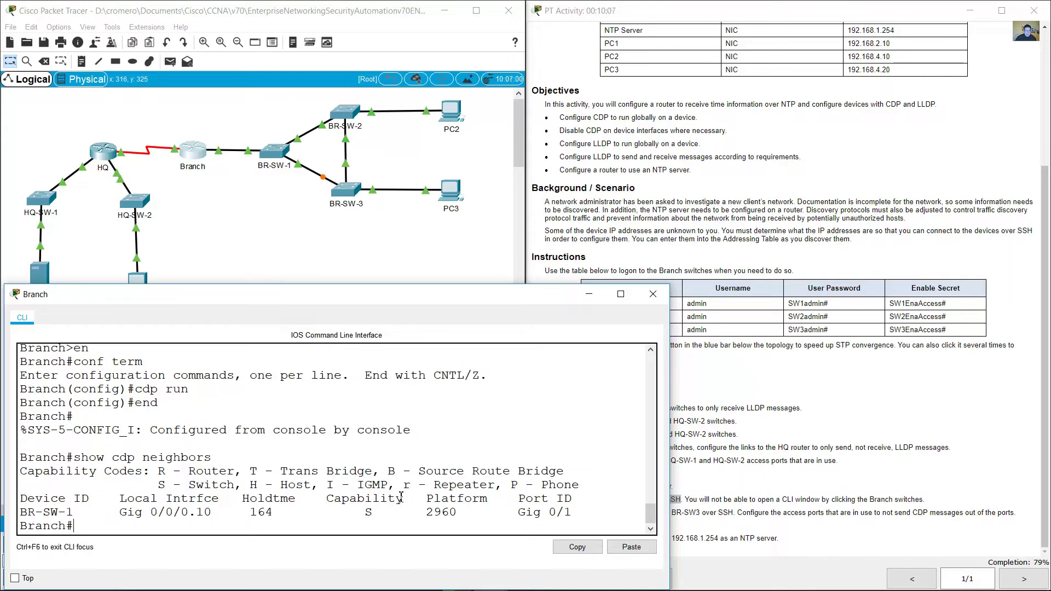
key("Up")
type("detail")
key("Return")
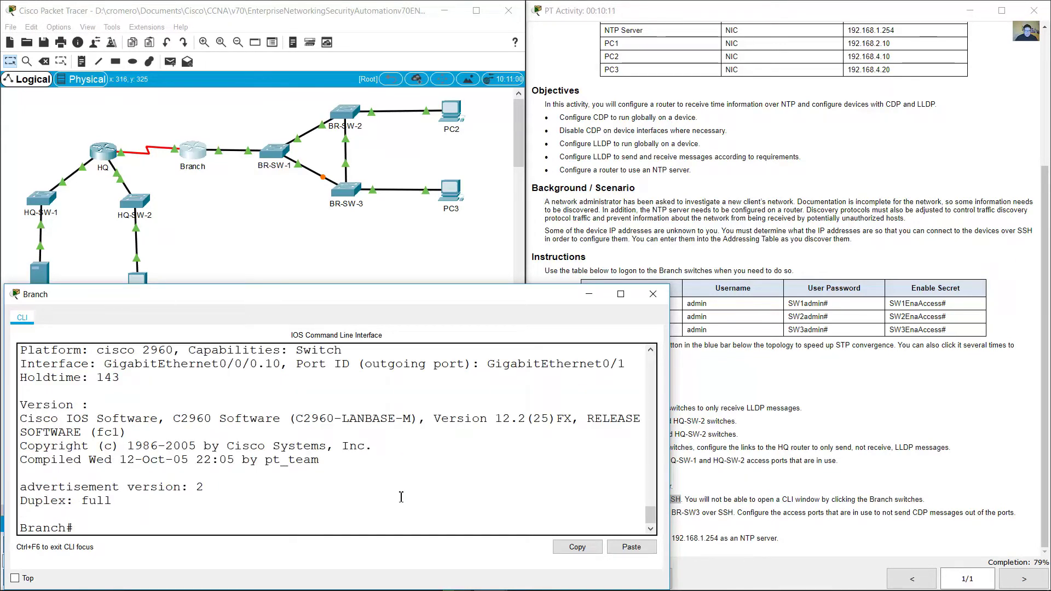
scroll(401, 497, "up", 3)
left_click_drag(104, 408, 242, 432)
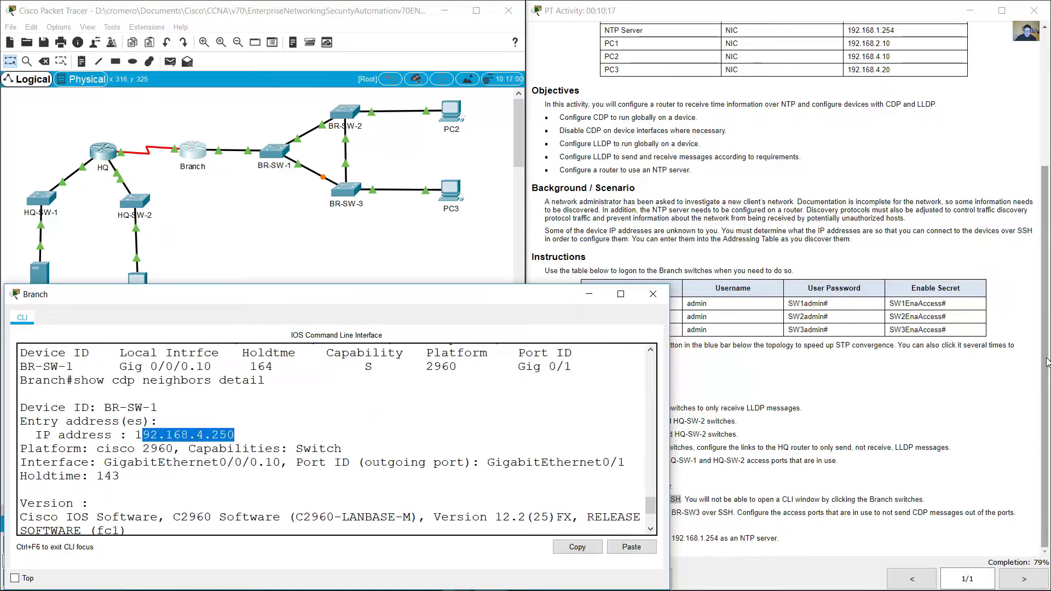
left_click(858, 186)
scroll(858, 186, "up", 5)
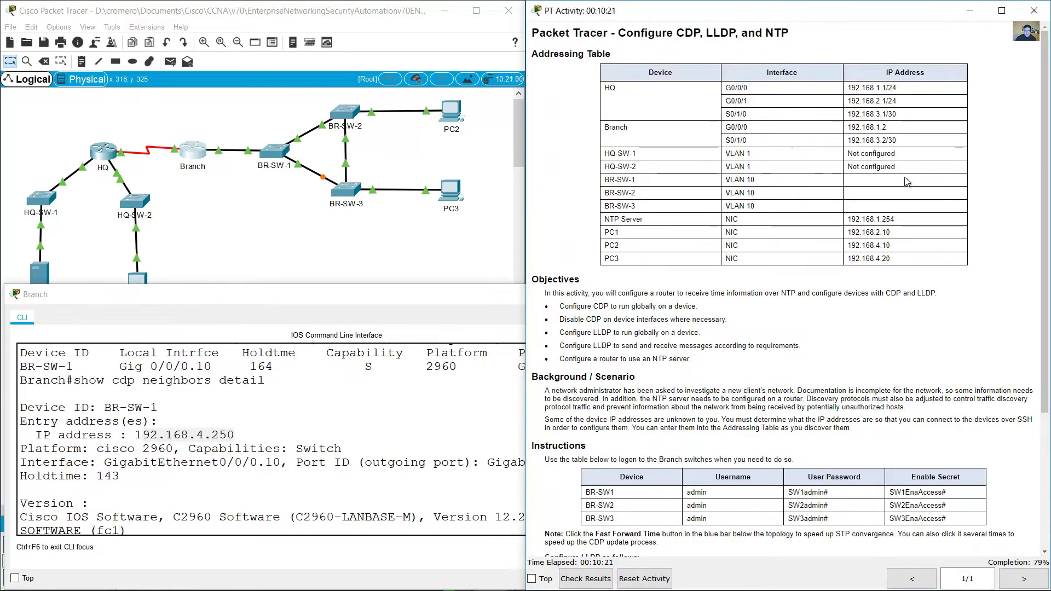
Step: Note BR-SW-1's IP 192.168.4.250 and its login details row in the instructions
left_click(227, 435)
left_click_drag(226, 435, 141, 432)
left_click(679, 513)
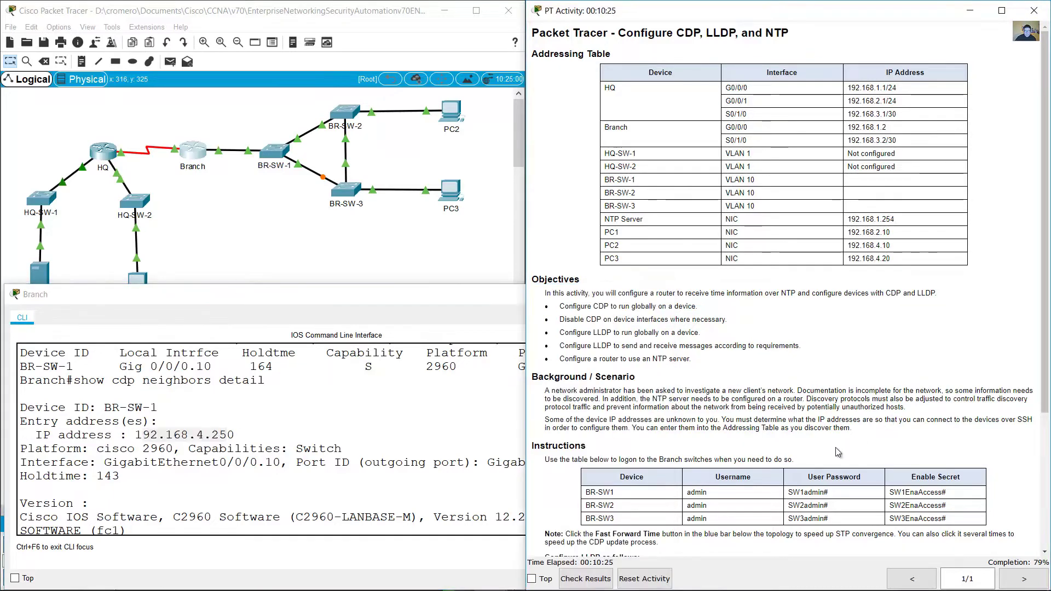
scroll(679, 513, "down", 1)
scroll(635, 472, "down", 3)
scroll(594, 373, "down", 2)
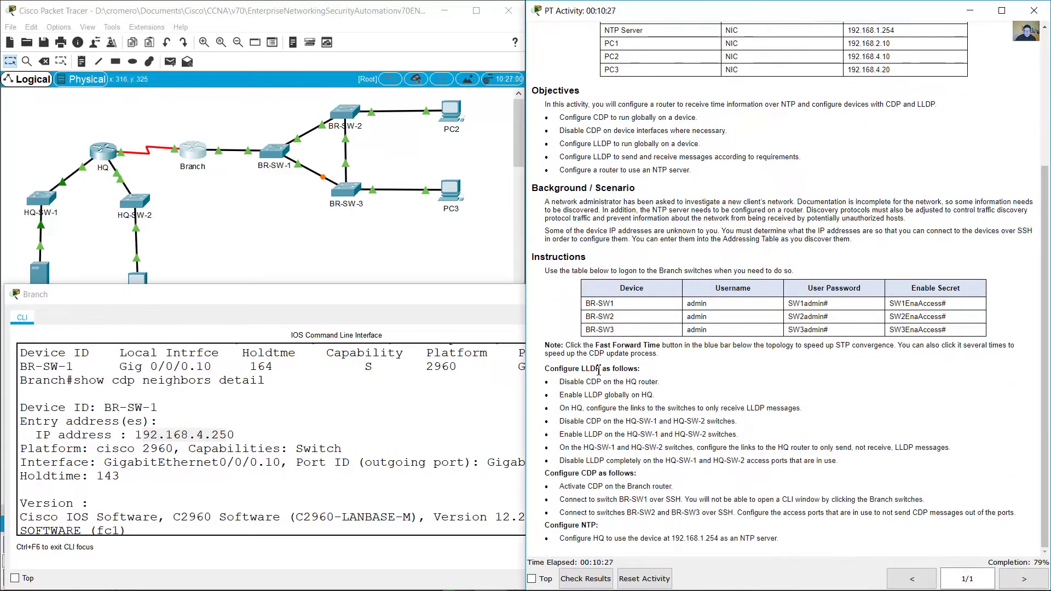
left_click_drag(591, 303, 956, 306)
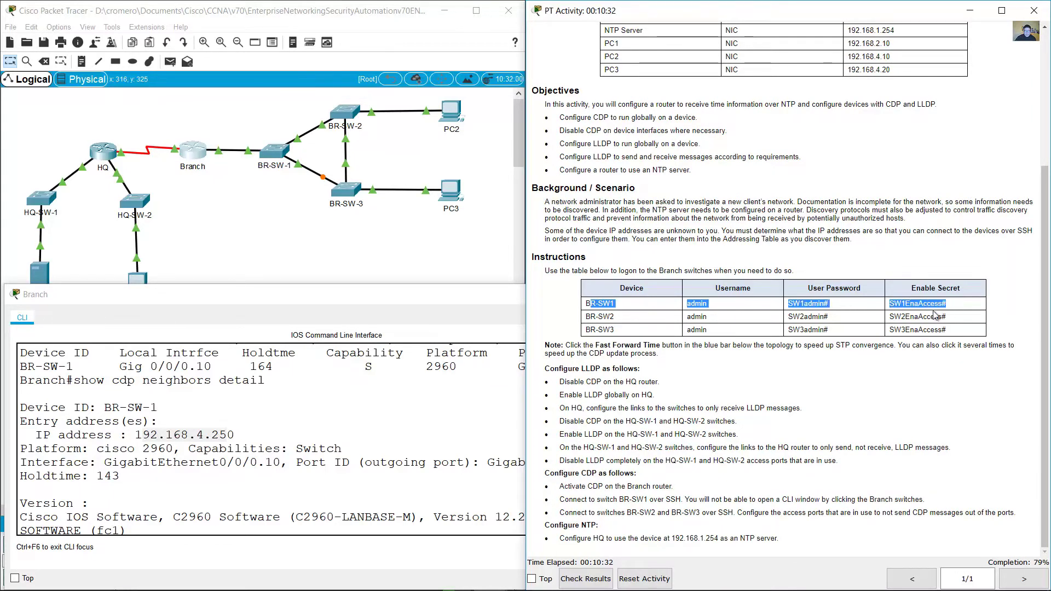
Step: SSH to 192.168.4.250 as admin and enter BR-SW1's user password
left_click(275, 531)
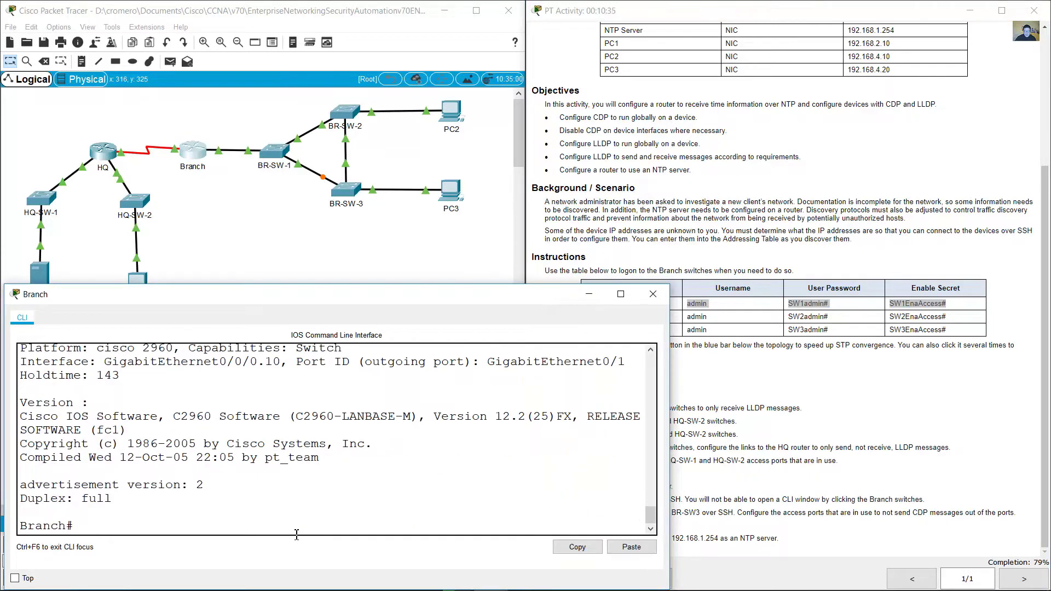
type("ssh -l admin 192.168.4.250")
key("Return")
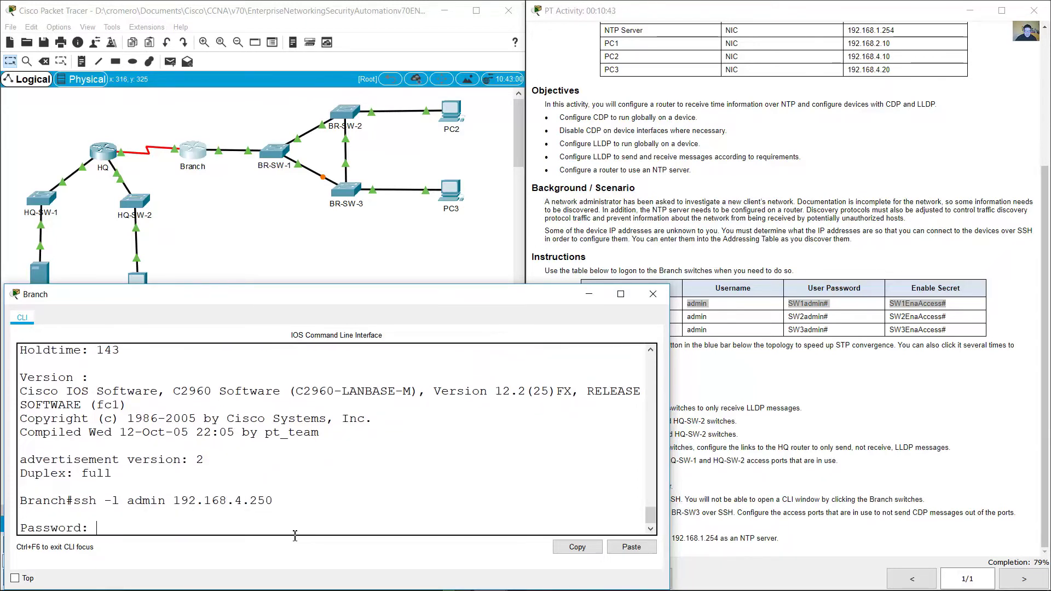
left_click(863, 299)
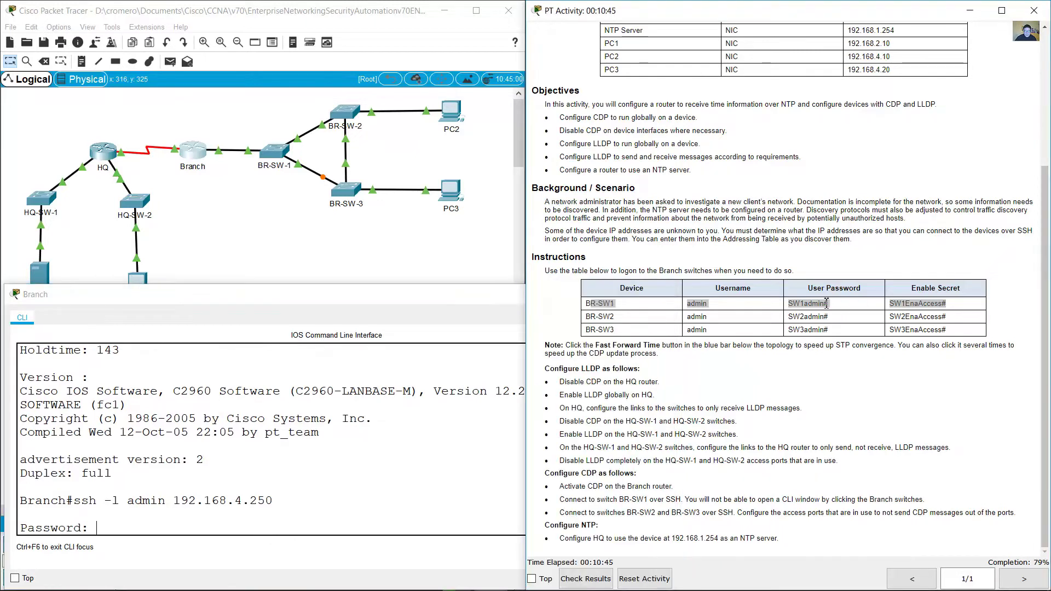
left_click_drag(844, 302, 864, 303)
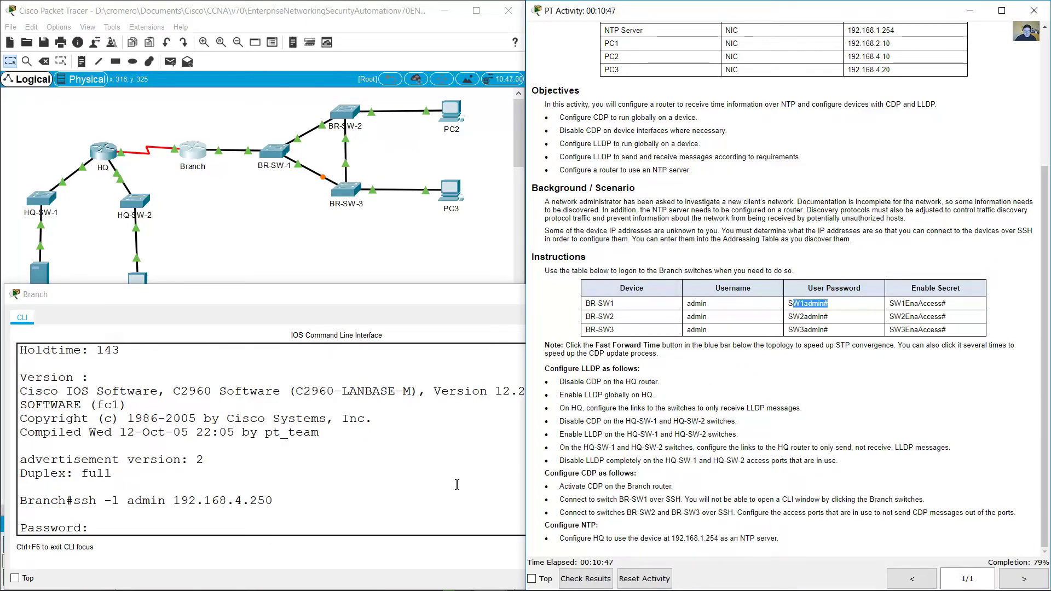
left_click(400, 493)
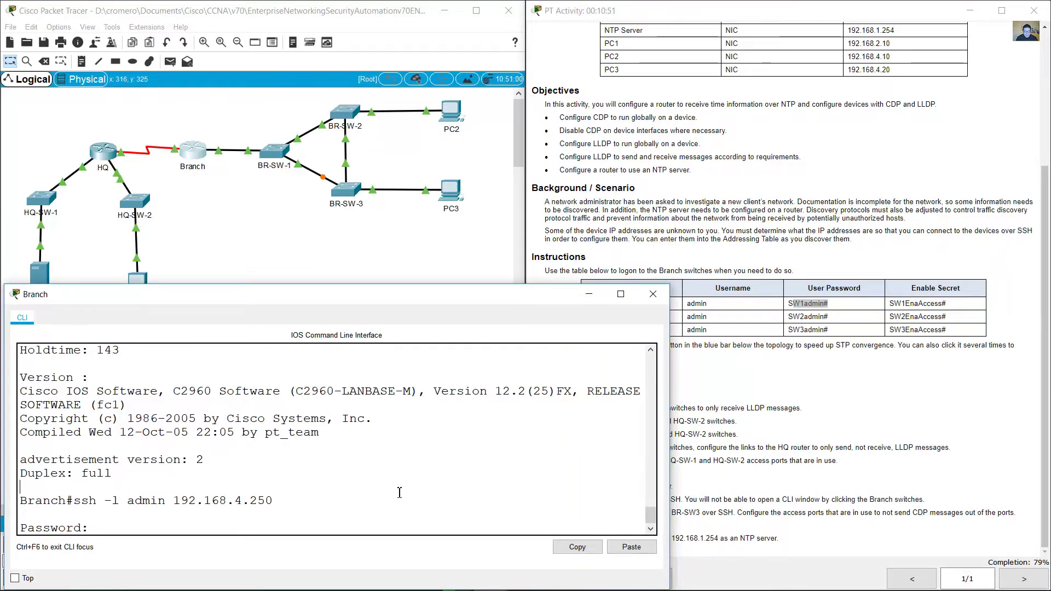
type("SW1admin#")
key("Return")
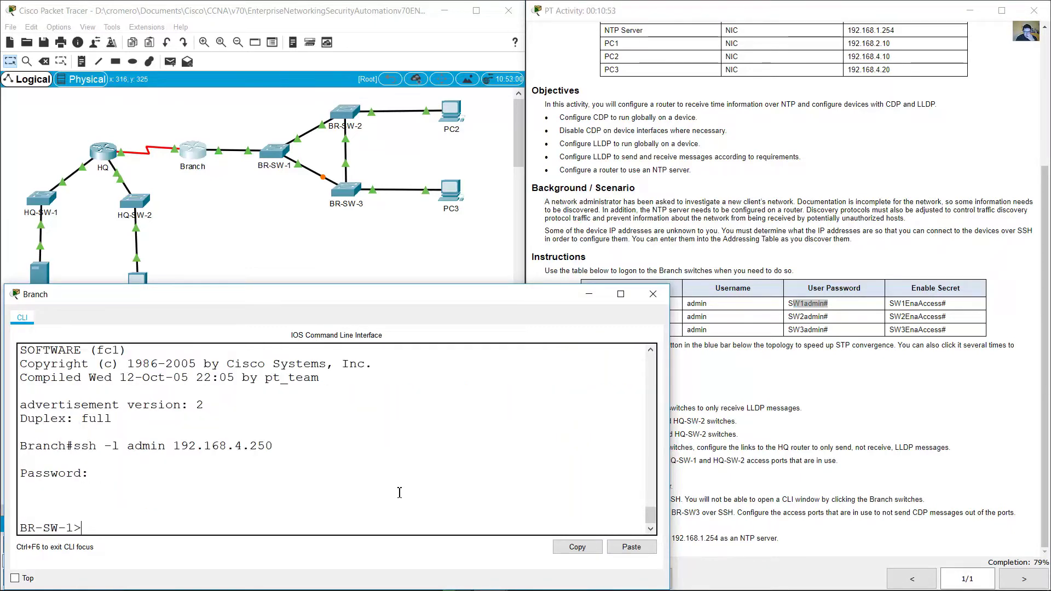
Step: Enter privileged mode on BR-SW-1 with en and the enable secret
type("en")
key("Return")
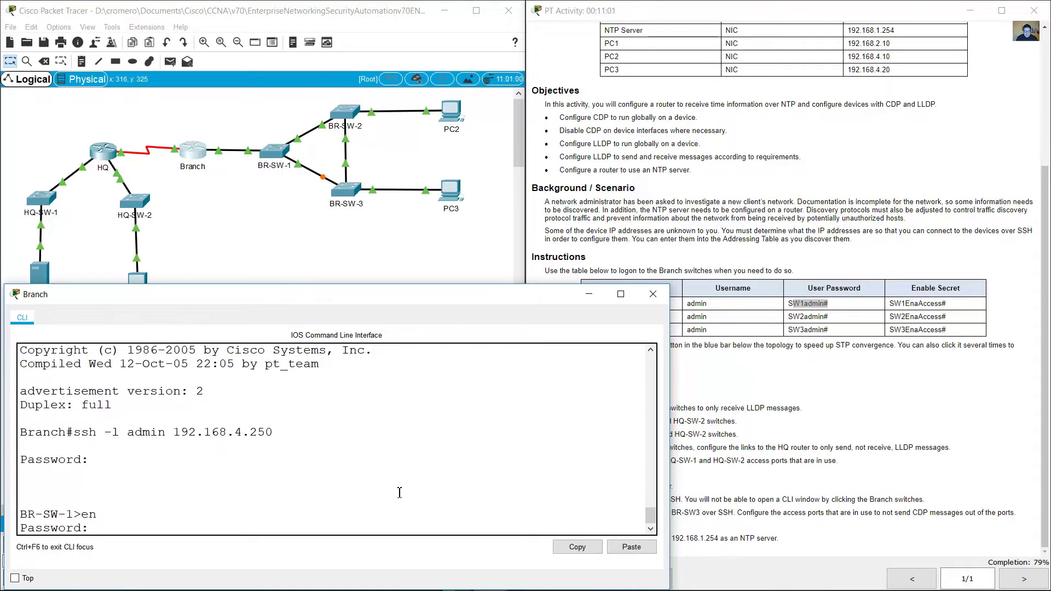
key("Return")
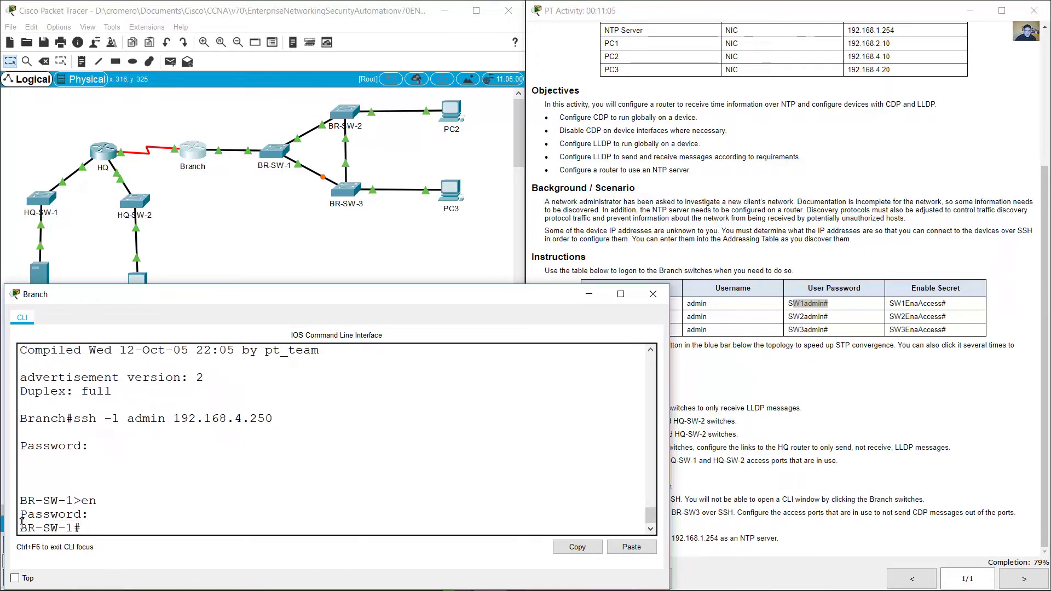
mouse_move(26, 528)
left_mouse_down()
mouse_move(93, 534)
mouse_move(19, 529)
left_mouse_up()
left_click(88, 531)
Step: Review the BR-SW2/BR-SW3 instruction and locate those switches on the topology
left_click(594, 512)
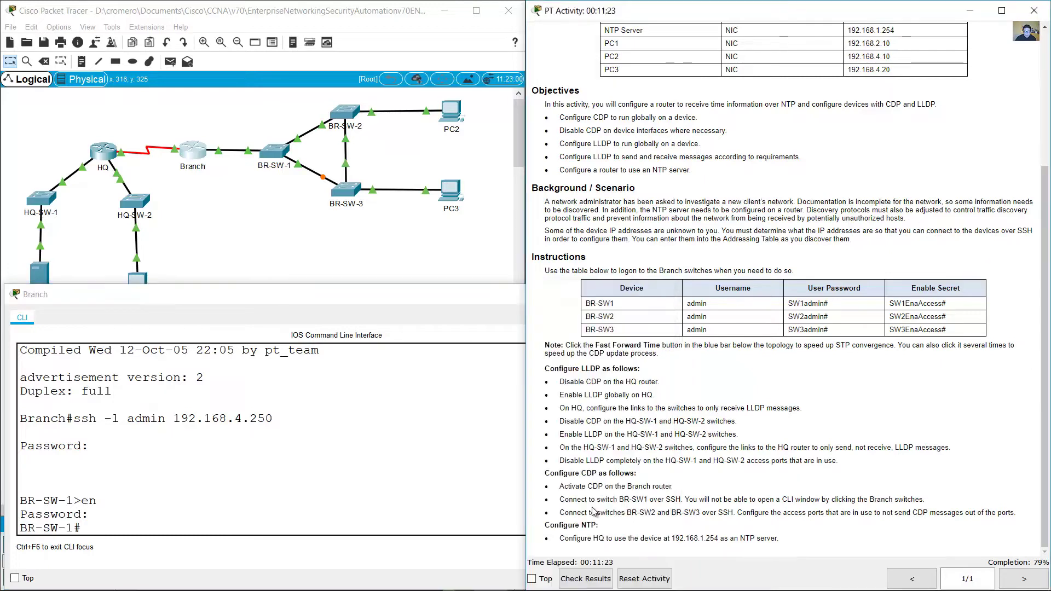
left_click_drag(567, 513, 738, 513)
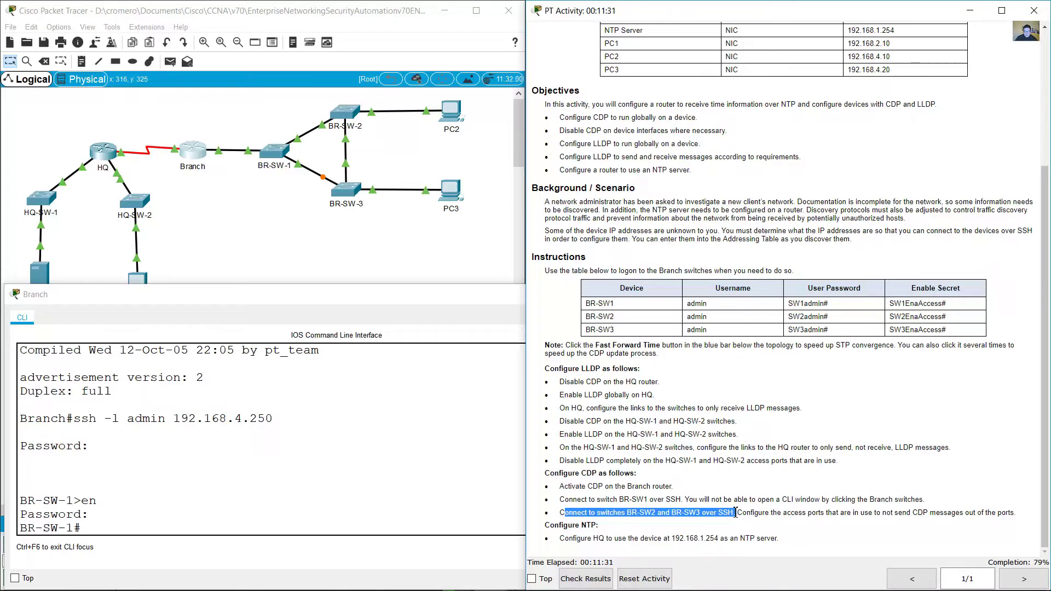
left_click(490, 494)
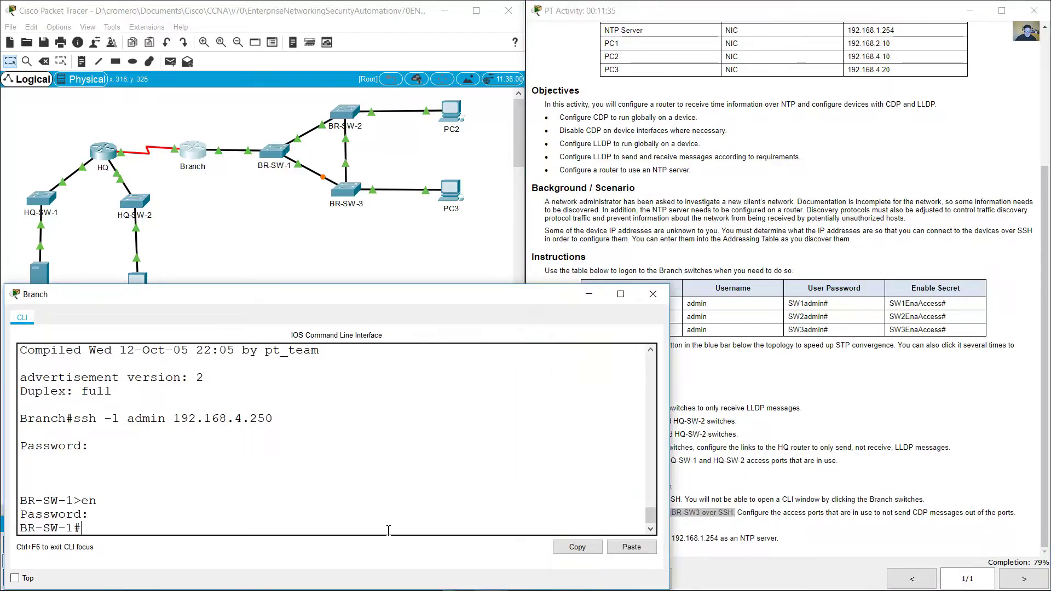
left_click(253, 246)
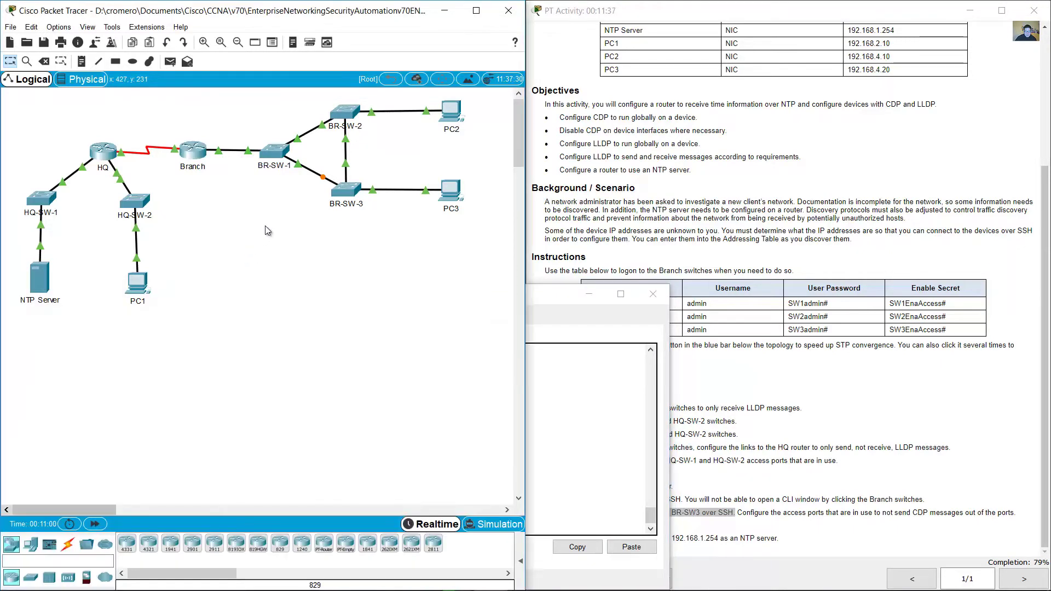
left_click_drag(275, 229, 242, 126)
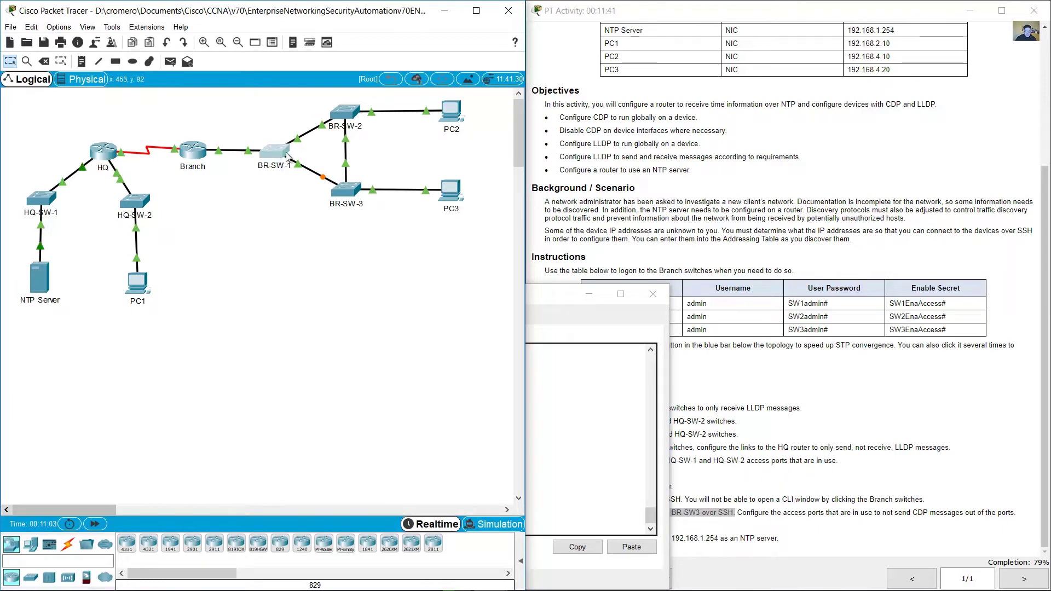
left_click(585, 413)
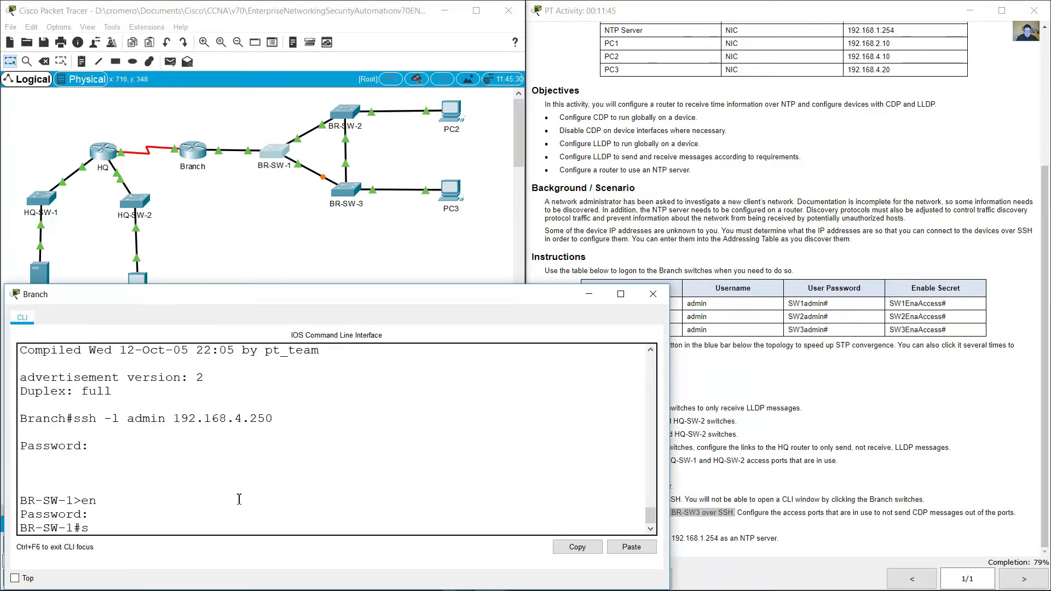
Step: Run show cdp neighbors on BR-SW-1
type("cdp neighbors")
key("Return")
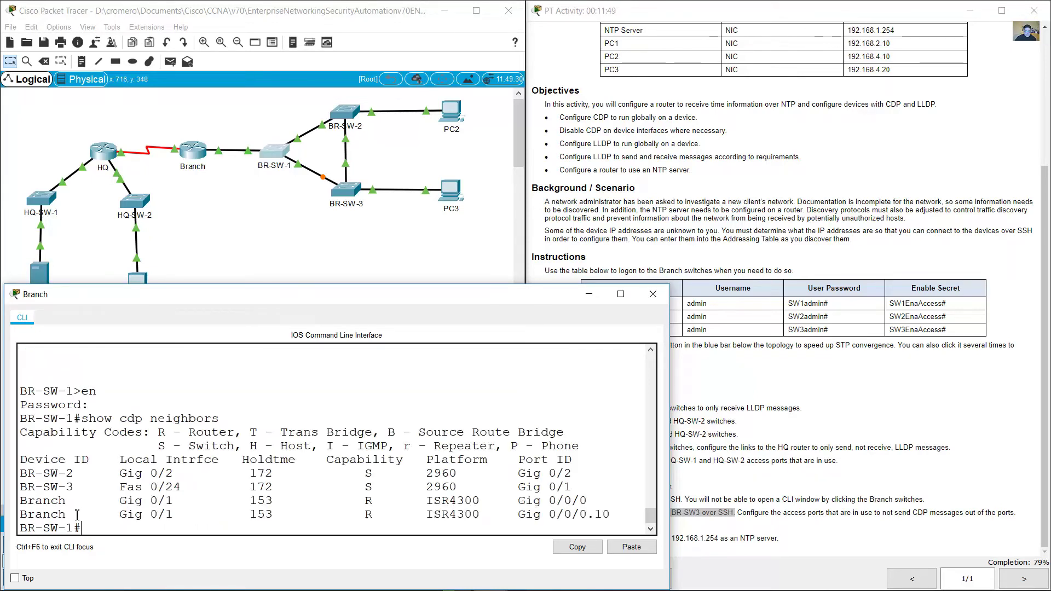
left_click_drag(20, 500, 625, 515)
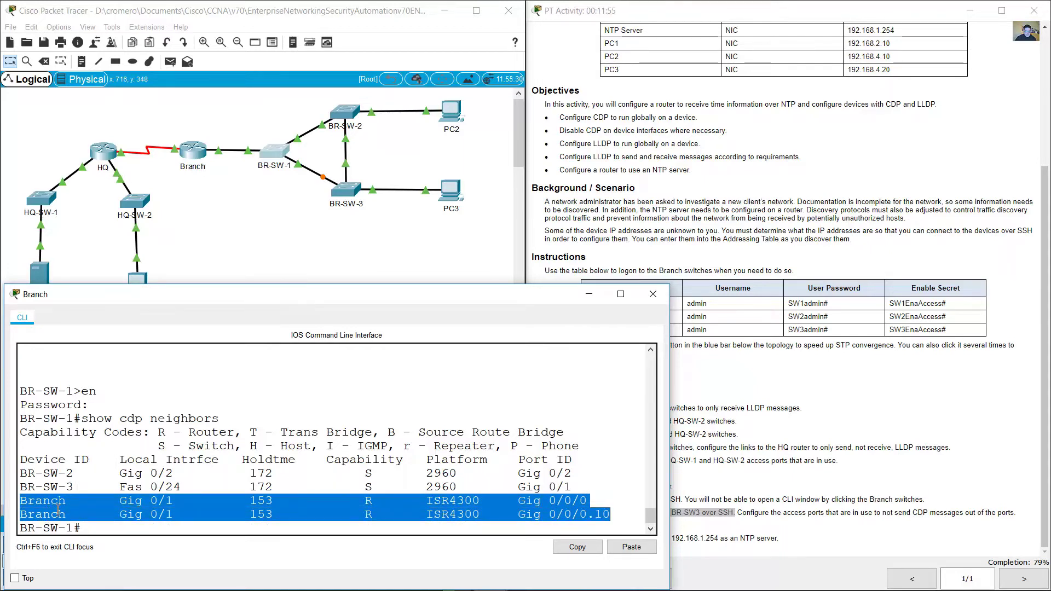
Step: Try opening BR-SW-1's configuration and dismiss the Interface Locked notice
left_click(195, 200)
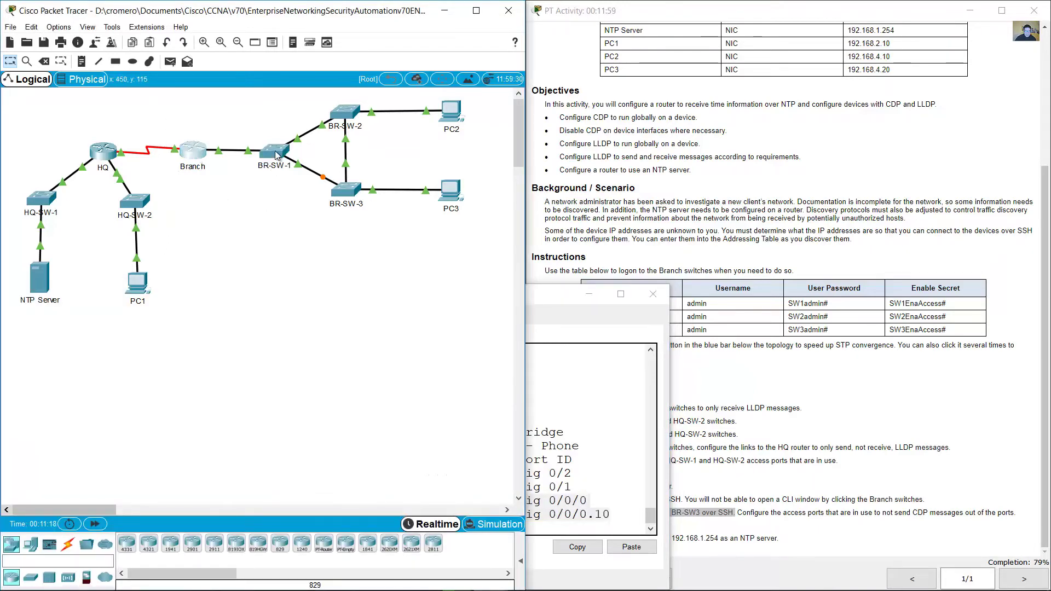
left_click(276, 152)
left_click(298, 321)
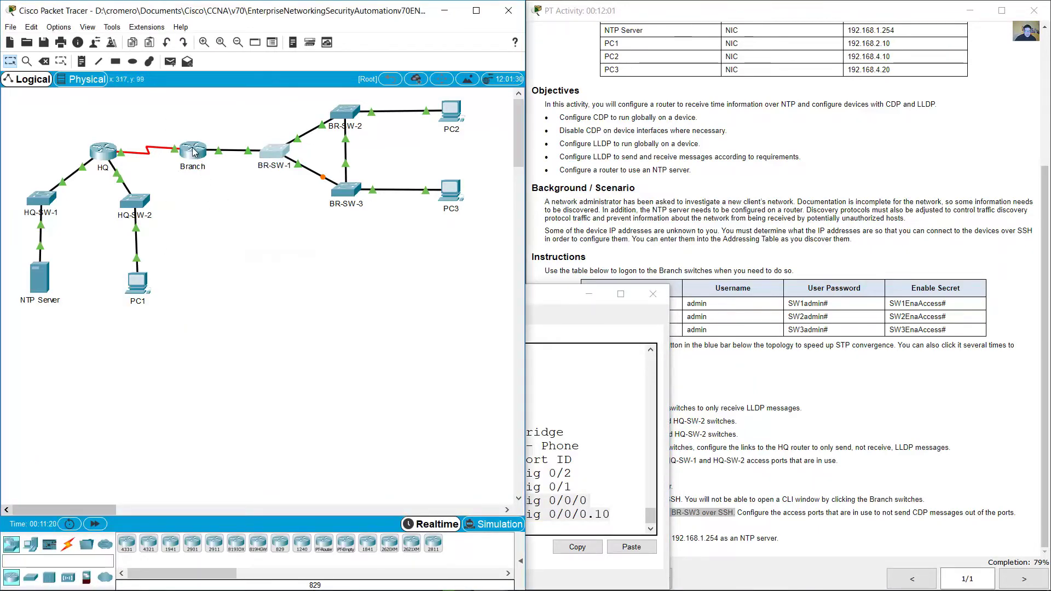
left_click(192, 153)
left_click(169, 476)
Step: Identify BR-SW-2 on Gig0/2 and BR-SW-3 on Fas0/24 as switch neighbors
left_click_drag(21, 473, 651, 490)
left_click(374, 480)
double_click(368, 473)
double_click(368, 486)
left_click(579, 477)
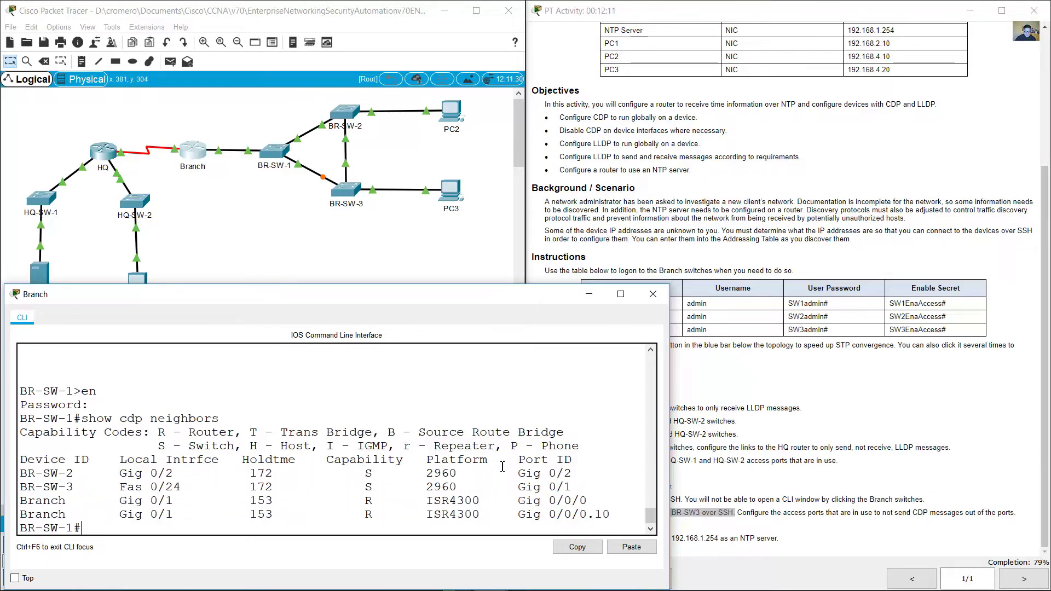
Step: Run 'show cdp neighbors detail' on BR-SW-1 to list neighbor details
key("Up")
type("detail")
key("Return")
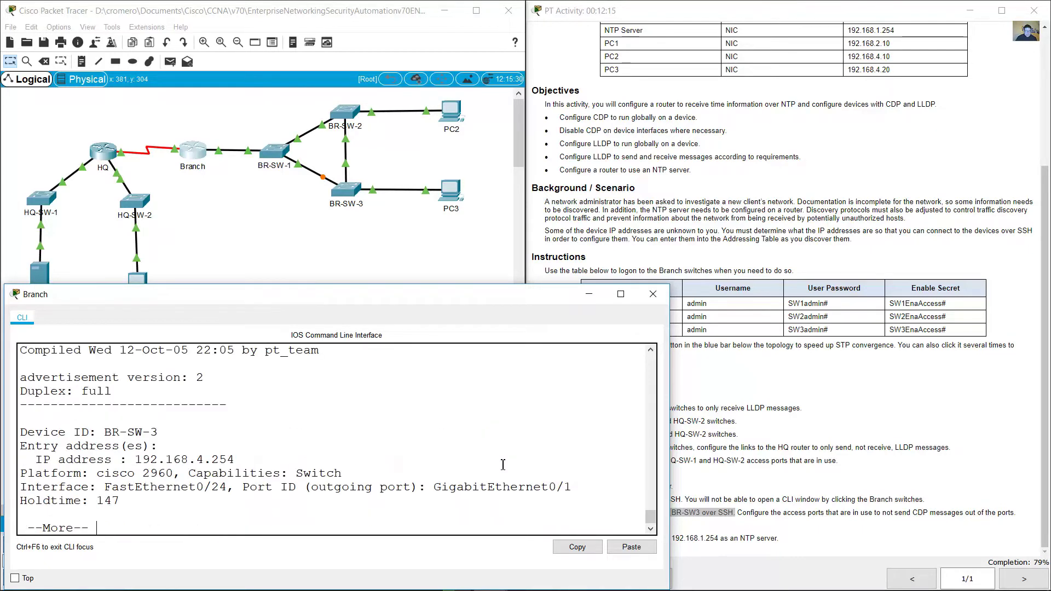
left_click_drag(105, 432, 158, 432)
scroll(134, 410, "up", 5)
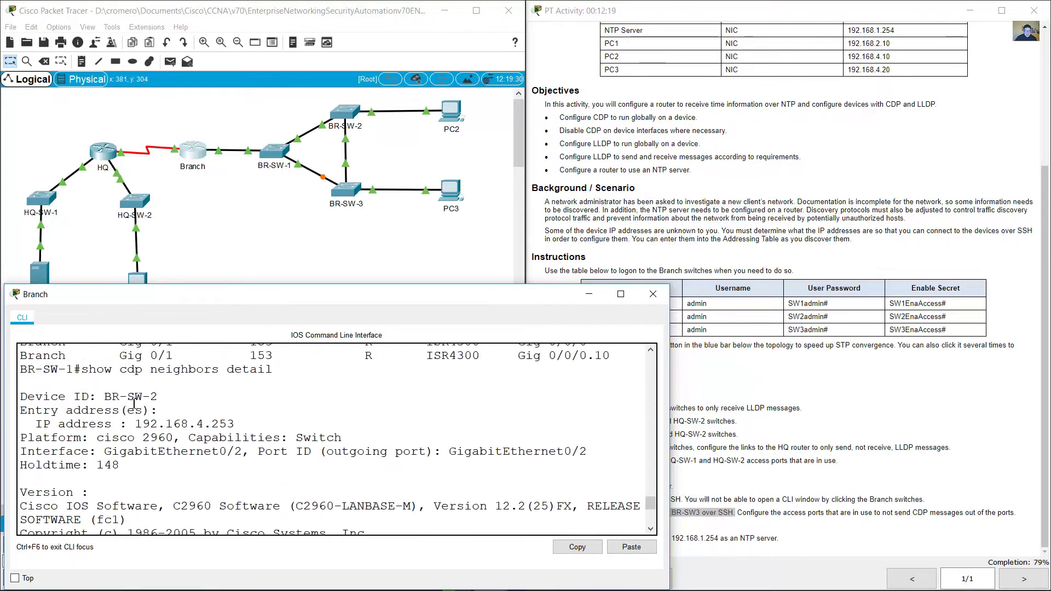
Step: Match BR-SW-2 and BR-SW-3 (192.168.4.254) in the CDP output against the Addressing Table
left_click_drag(96, 398, 245, 425)
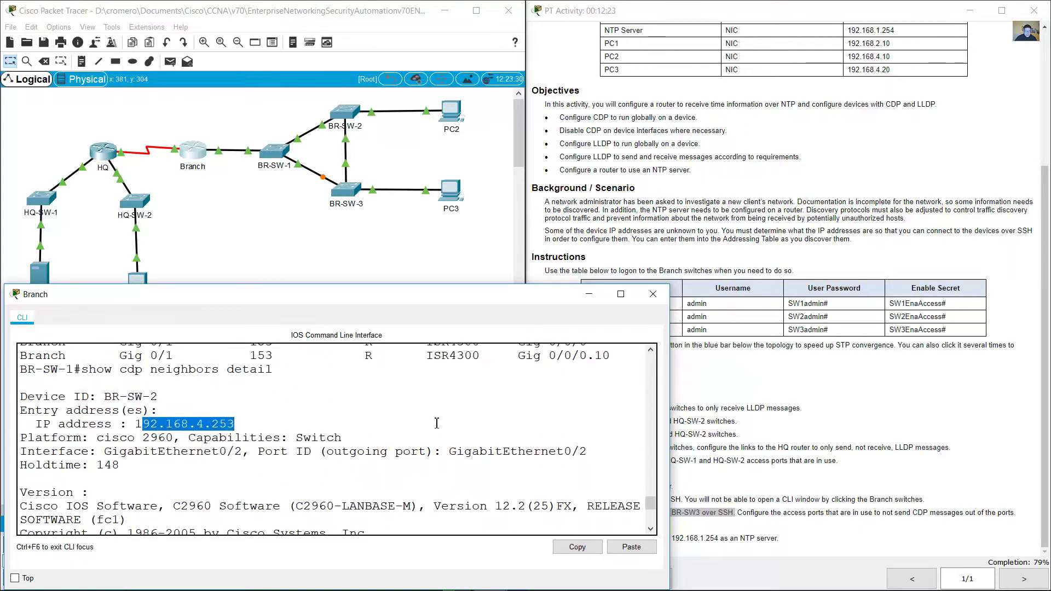
left_click_drag(1041, 438, 1040, 305)
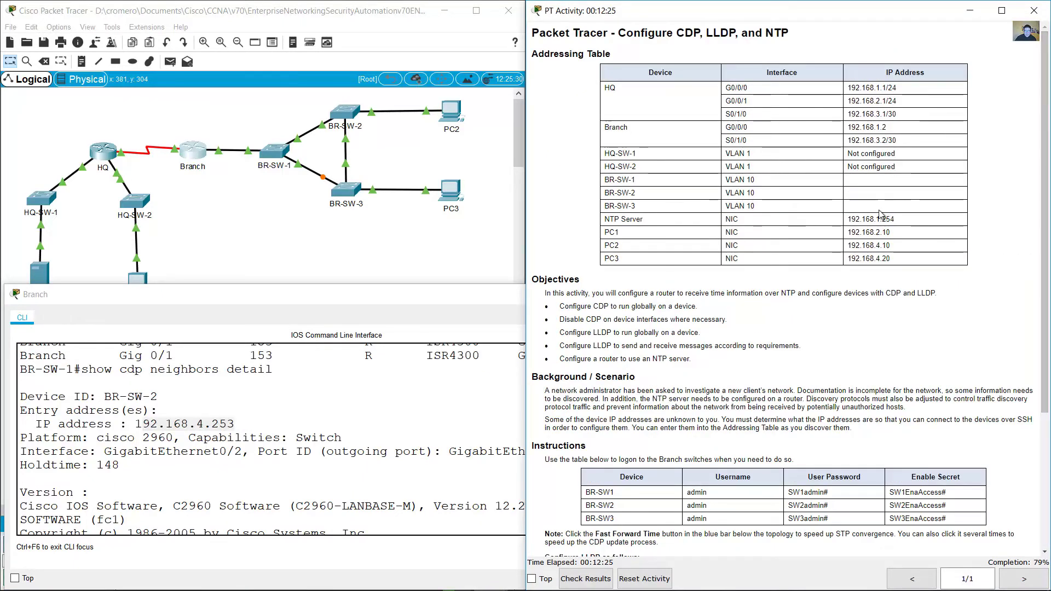
left_click_drag(604, 193, 637, 192)
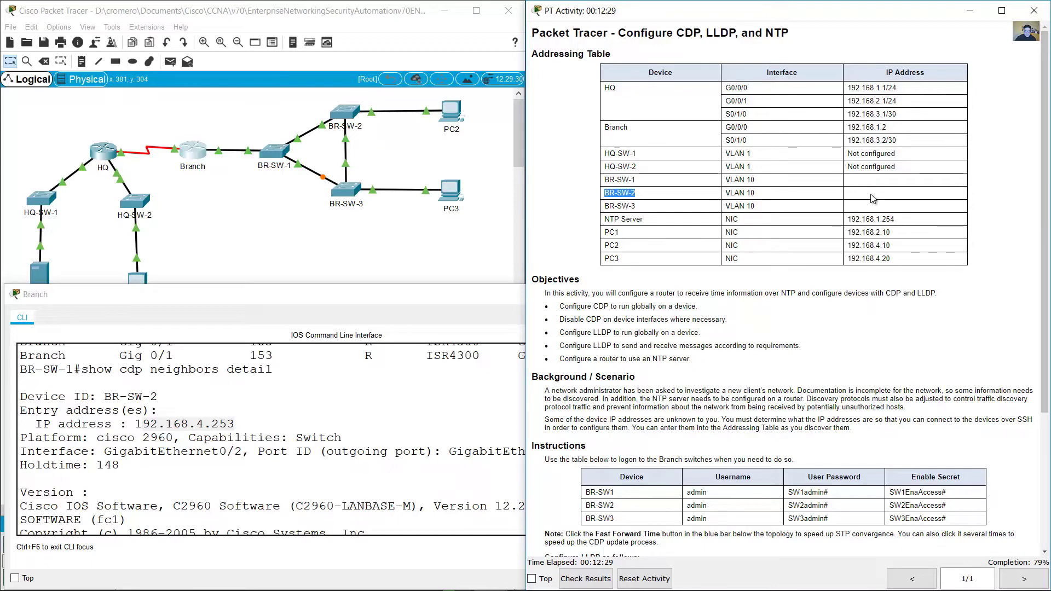
left_click(287, 463)
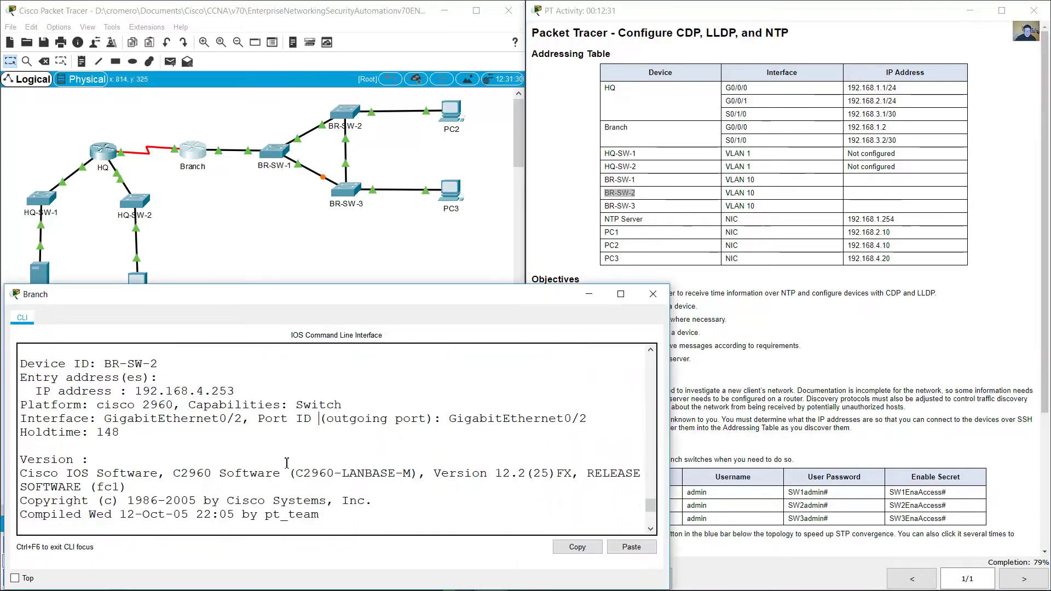
scroll(289, 460, "down", 4)
left_click_drag(104, 432, 155, 432)
left_click_drag(135, 457, 235, 457)
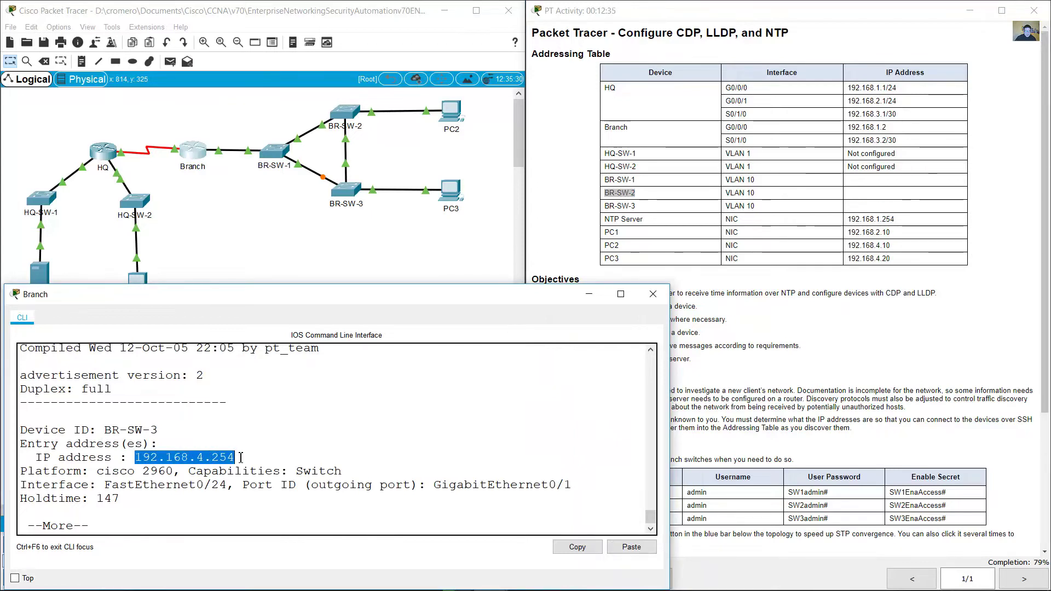
left_click(653, 212)
left_click_drag(653, 213, 878, 211)
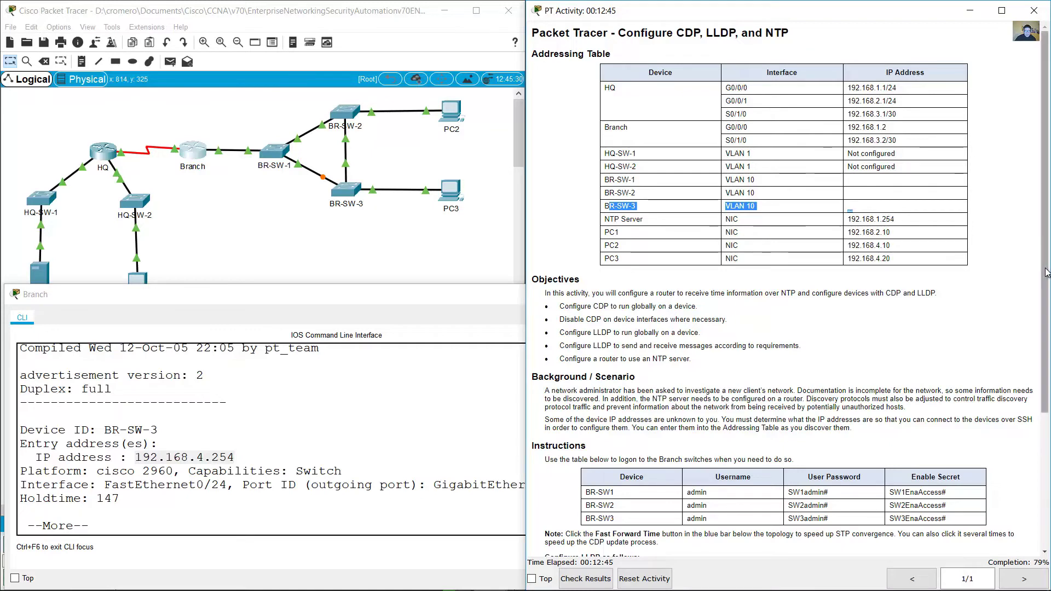
Step: Reread the instruction to connect to BR-SW2 and BR-SW3, quit the output, and begin 'ssh -l admin'
scroll(986, 356, "down", 3)
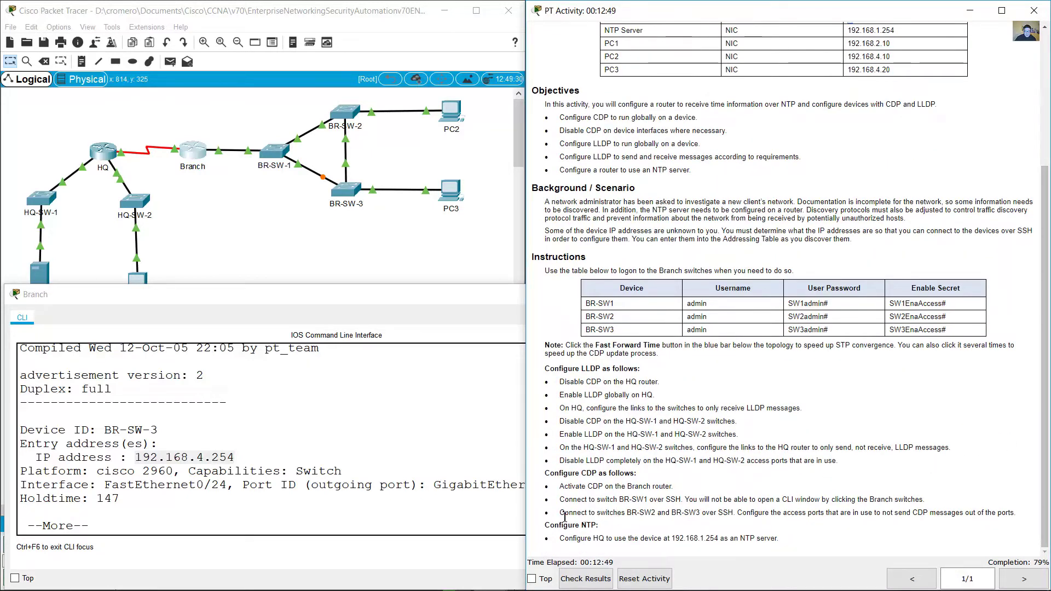
left_click_drag(564, 513, 738, 513)
left_click(391, 522)
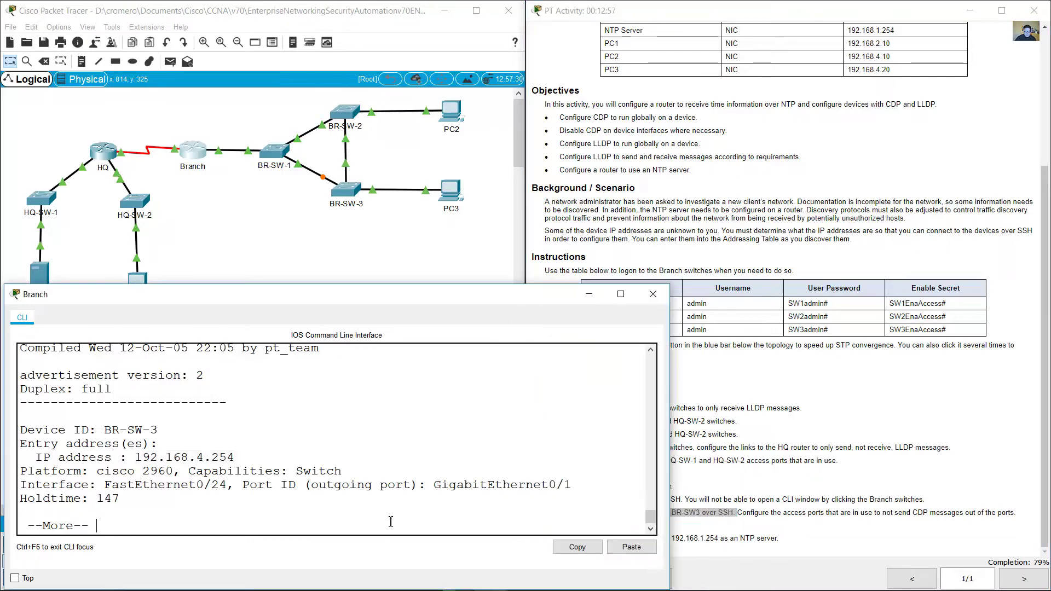
key("q")
scroll(340, 484, "up", 5)
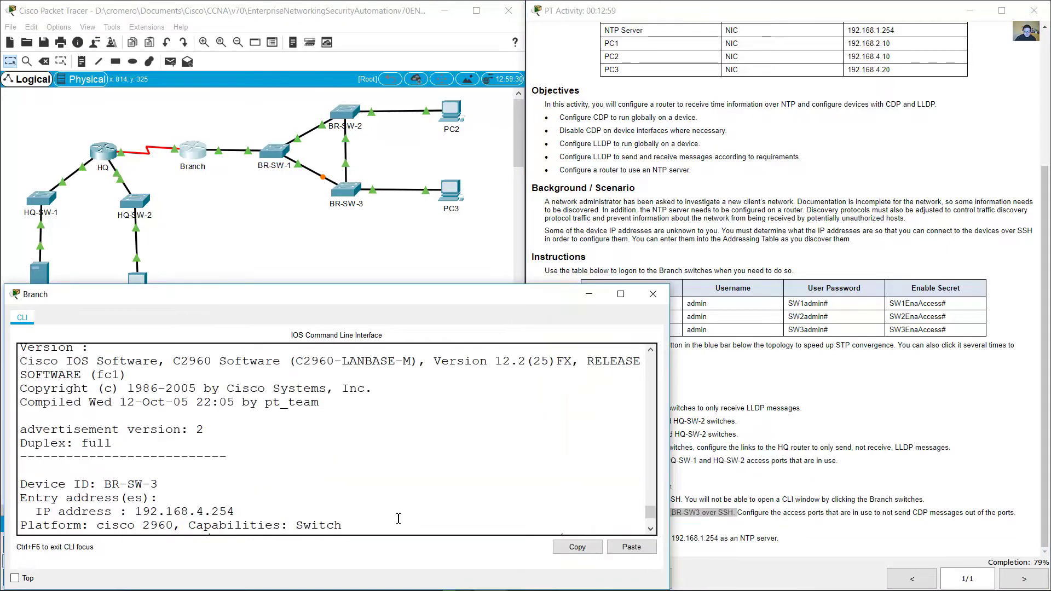
left_click_drag(119, 382, 257, 413)
scroll(279, 457, "down", 6)
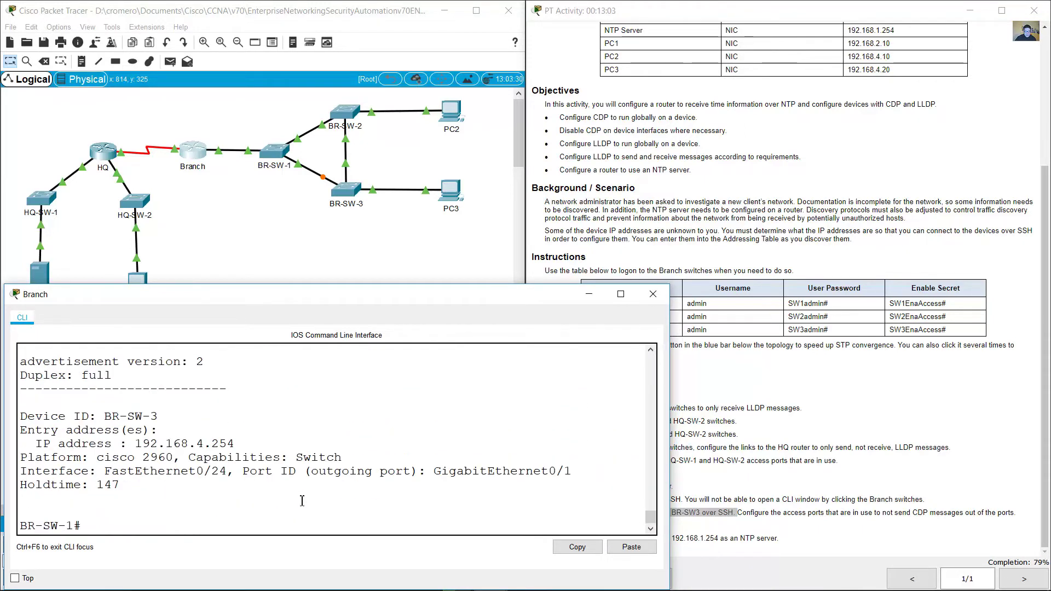
type("ssh -l admin")
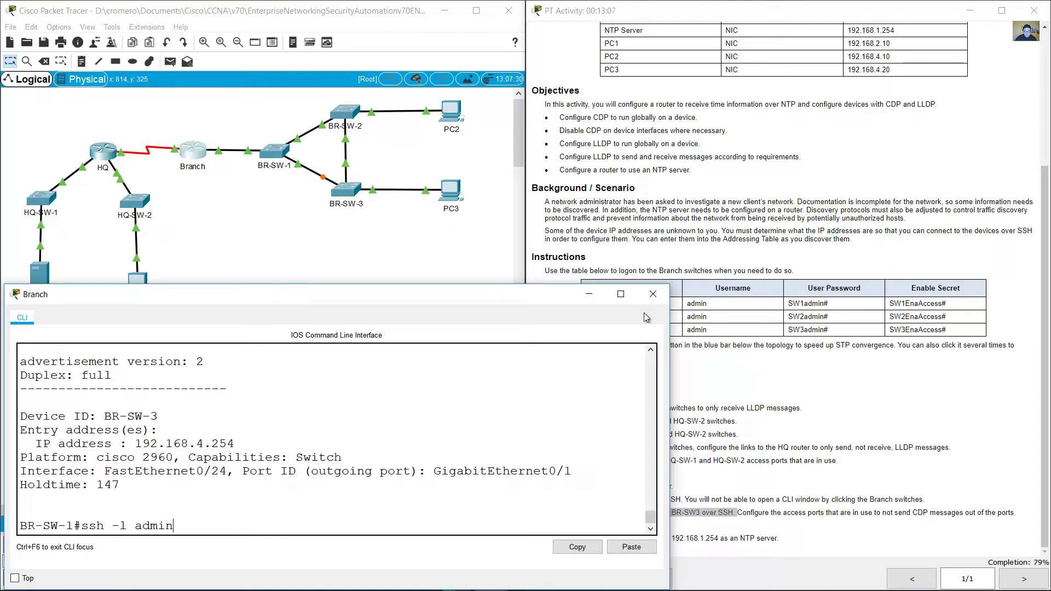
Step: Start an SSH session as admin from BR-SW-1 to BR-SW-2 at 192.168.4.253
left_click(698, 317)
double_click(697, 317)
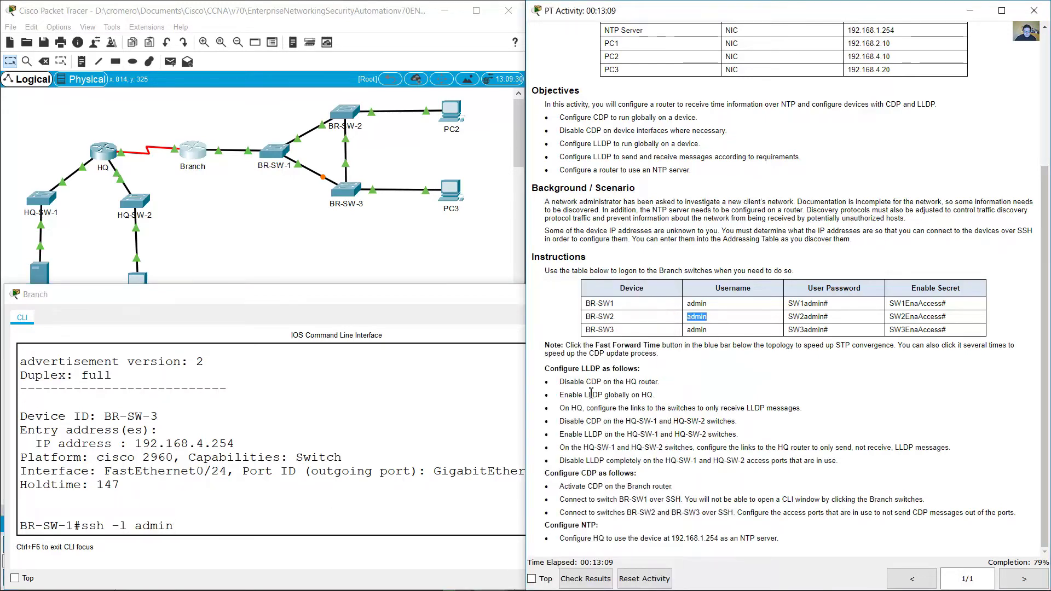
left_click(331, 529)
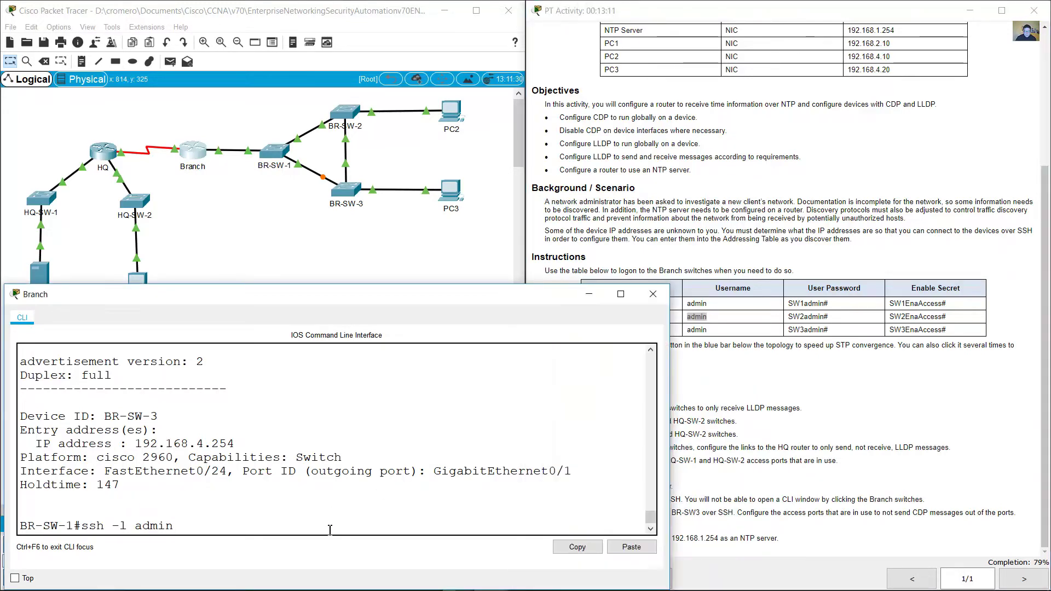
type("192.168.4.253")
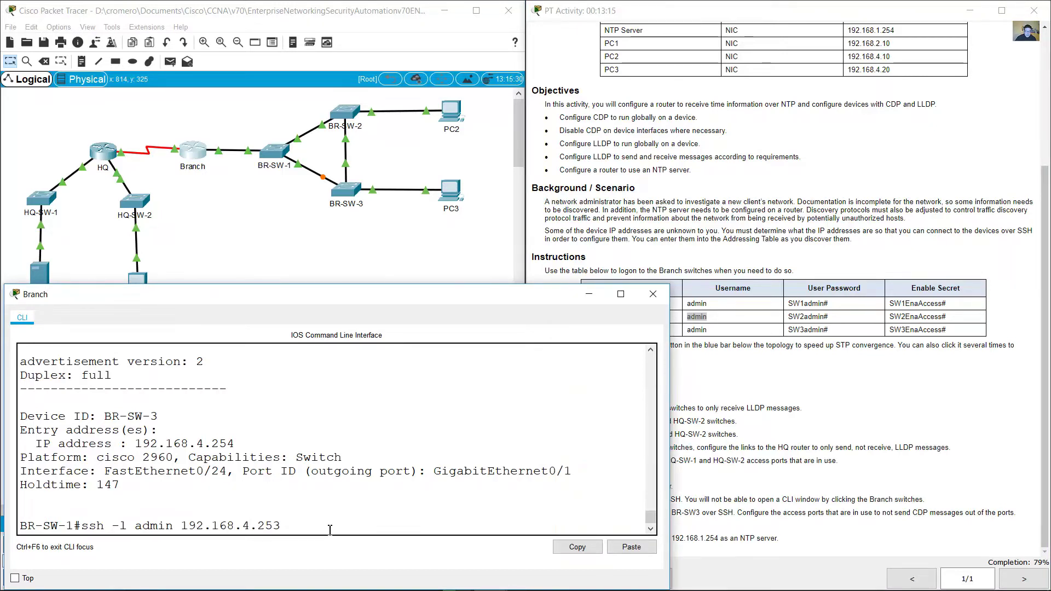
scroll(226, 429, "up", 5)
left_click_drag(197, 408, 251, 410)
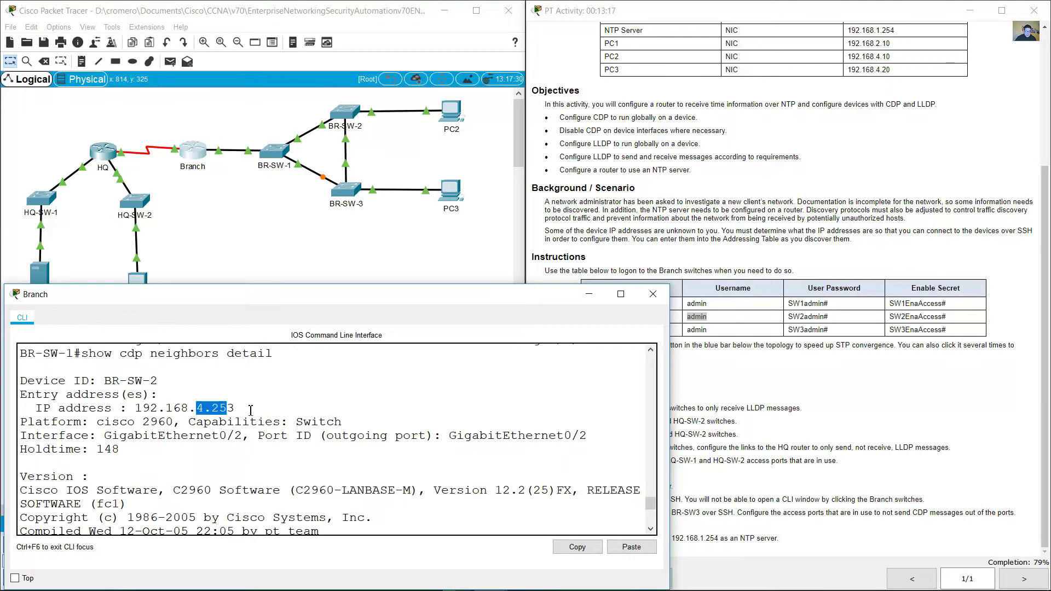
scroll(449, 499, "down", 5)
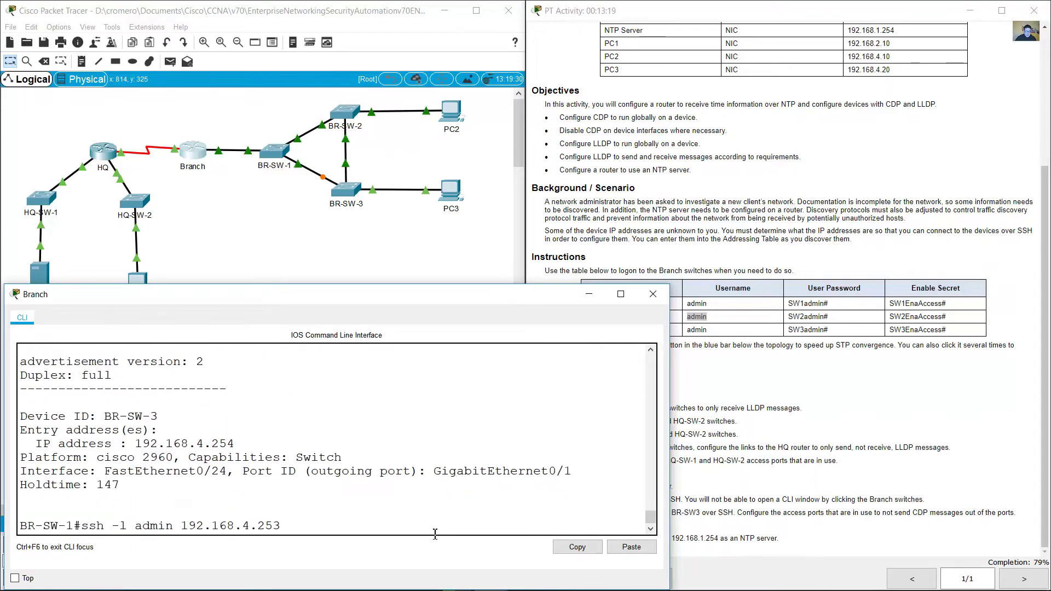
key("Return")
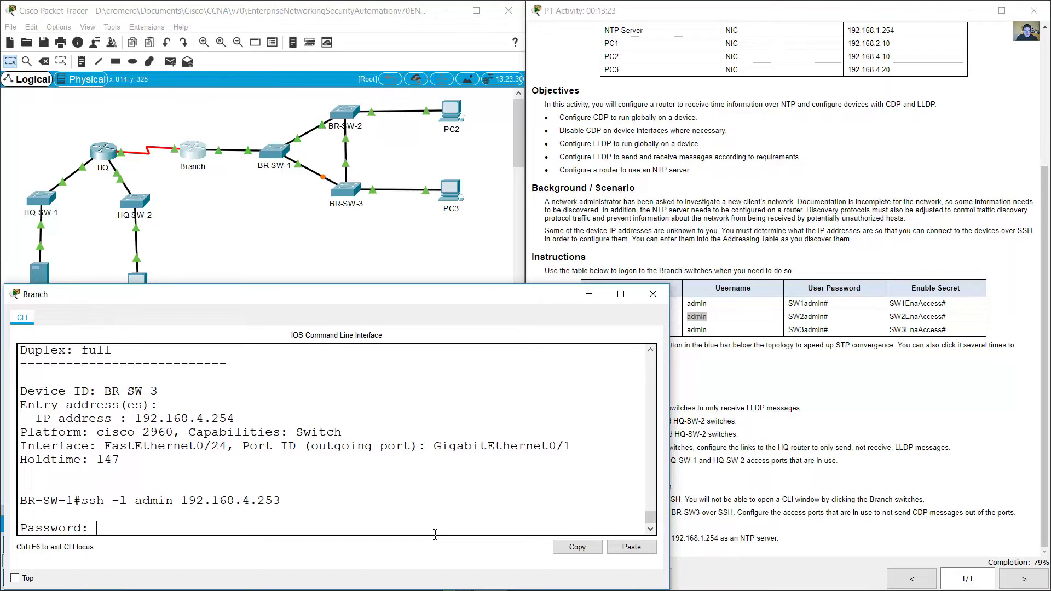
Step: Log in with BR-SW-2's user password, then enter privileged mode with 'en' and the enable secret
type("SW2admin#")
key("Return")
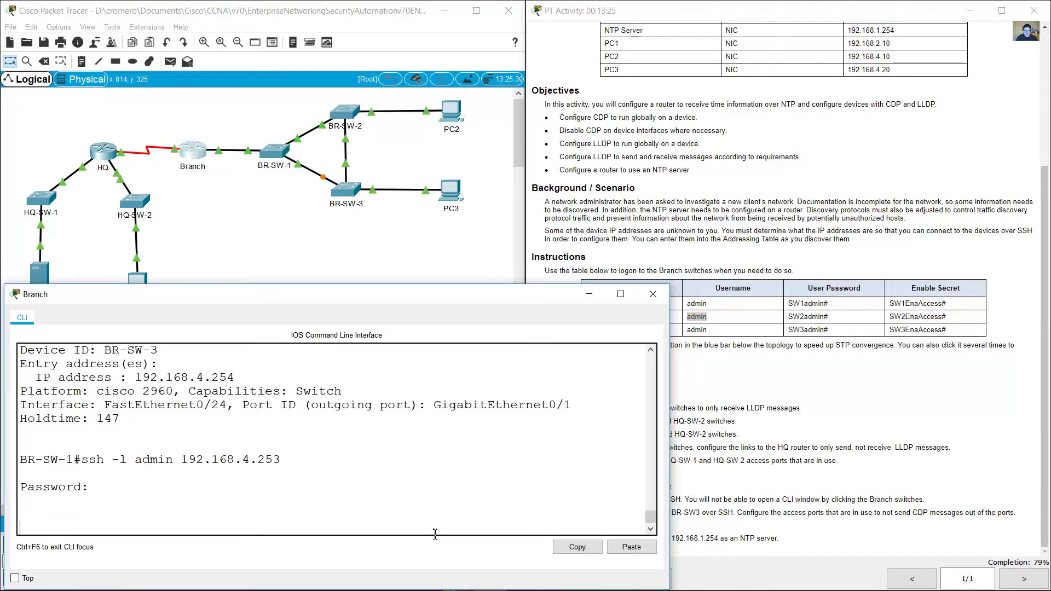
type("en")
key("Return")
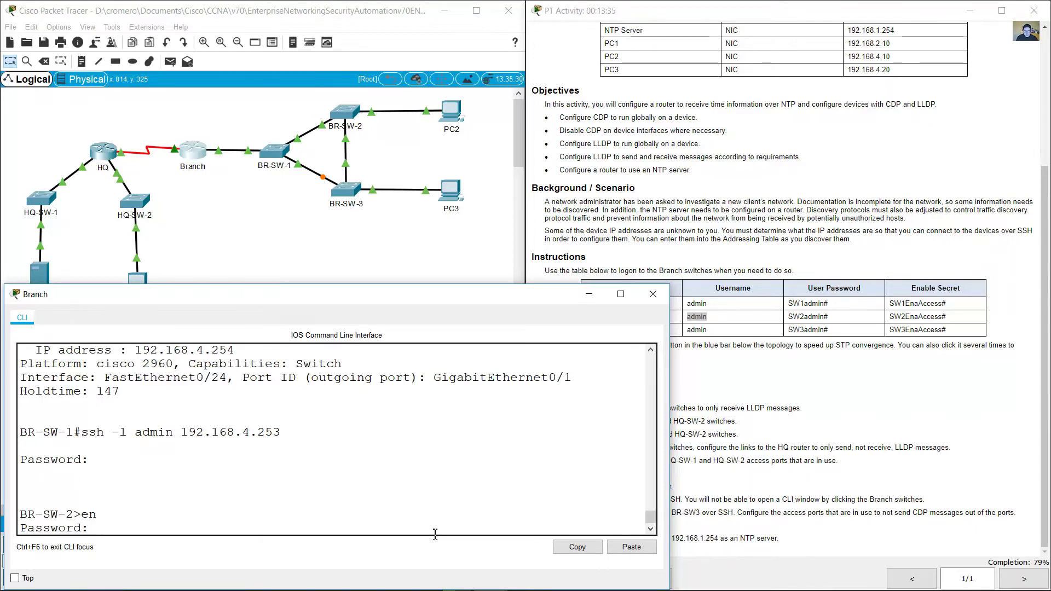
key("Return")
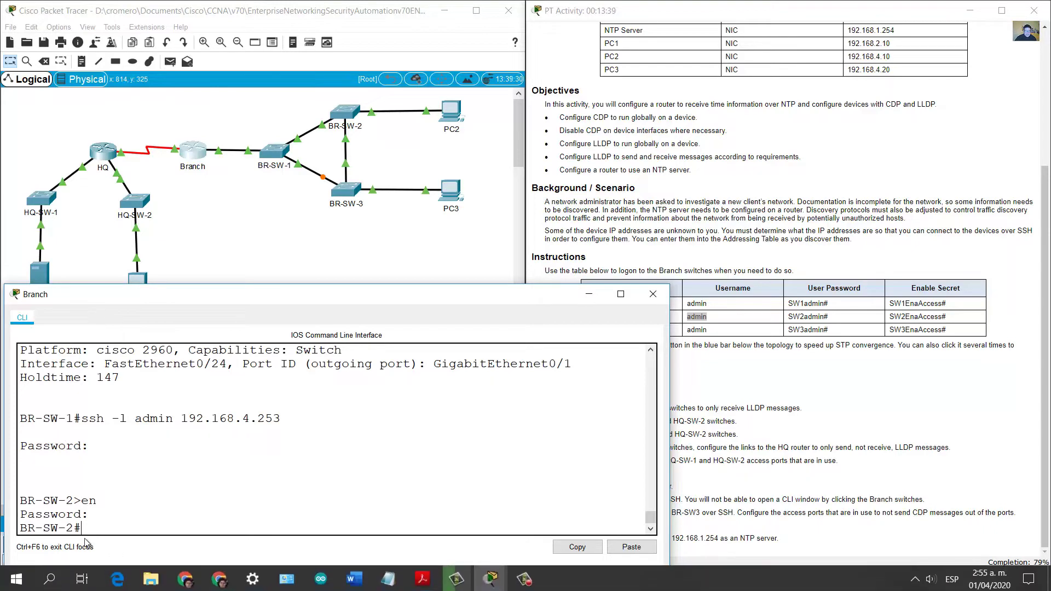
Step: Review the instruction to stop CDP on access ports, then return to BR-SW-2's privileged prompt
left_click_drag(83, 527, 26, 528)
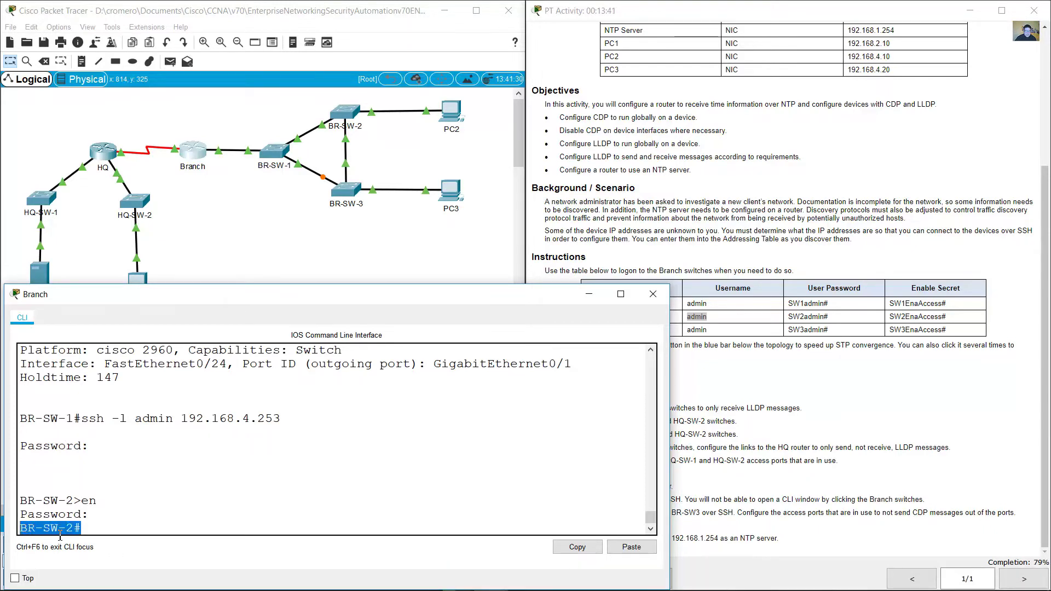
left_click(869, 472)
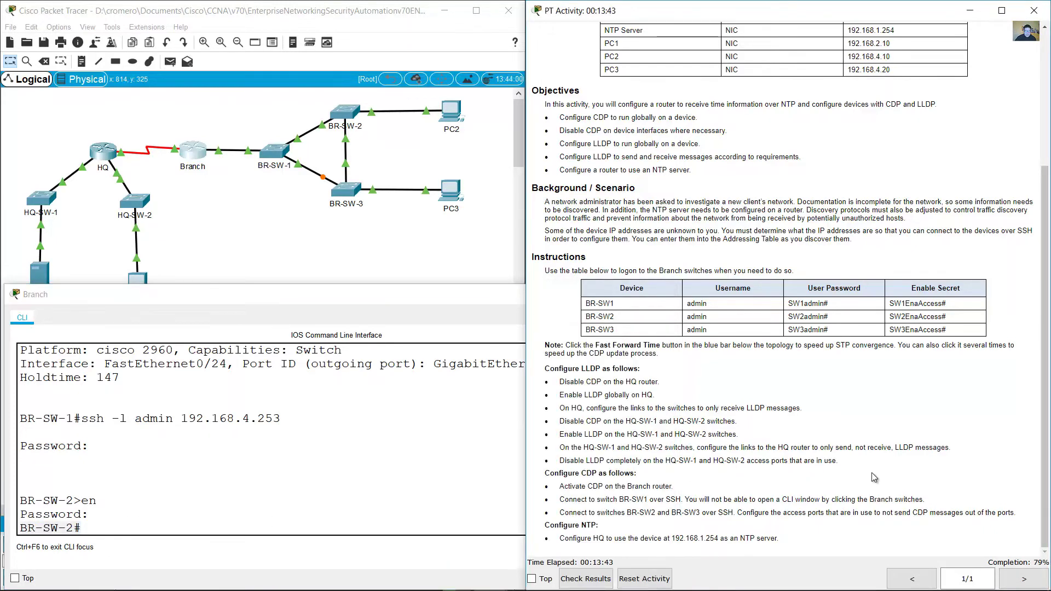
left_click_drag(747, 513, 1018, 514)
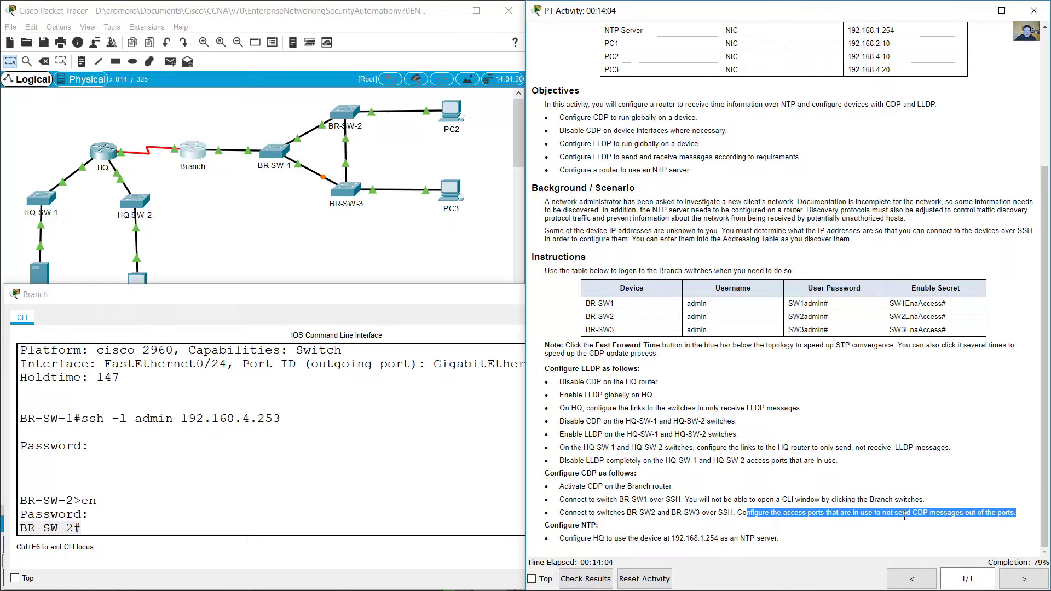
left_click_drag(907, 514, 930, 514)
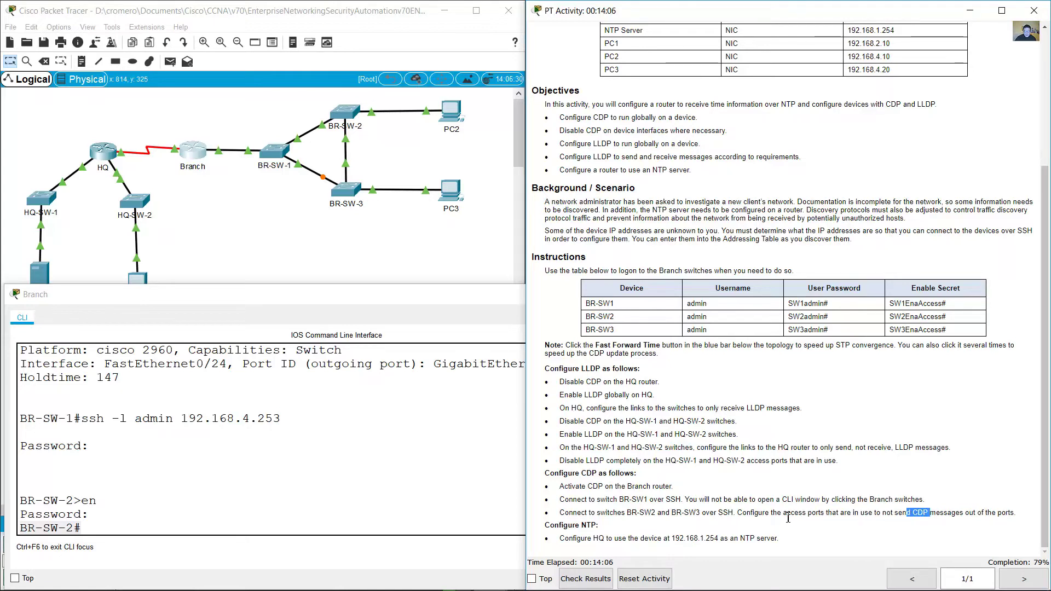
left_click_drag(784, 514, 833, 515)
left_click(37, 523)
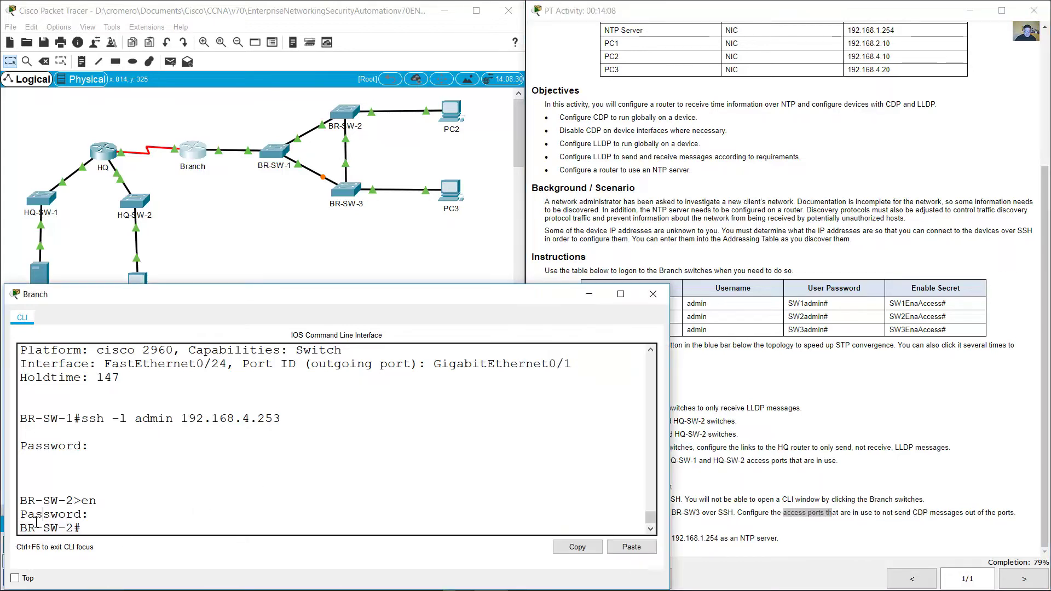
left_click_drag(21, 527, 120, 530)
left_click(215, 524)
Step: Run 'show ip int brief' on BR-SW-2 and mark the up interfaces Fa0/1, Fa0/24 and Gi0/2
type("show ip int brief")
key("Return")
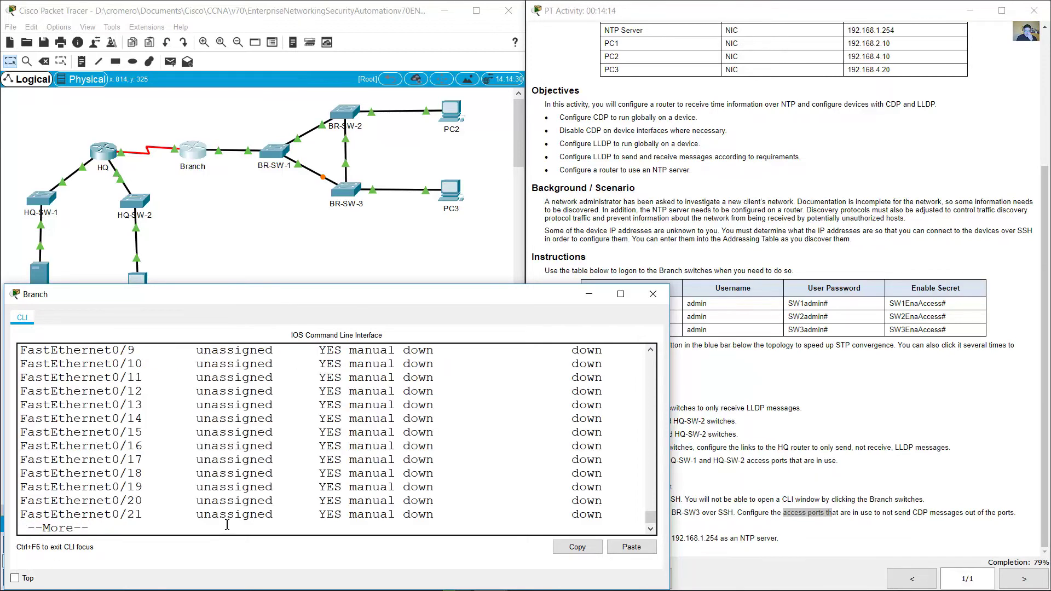
key("space")
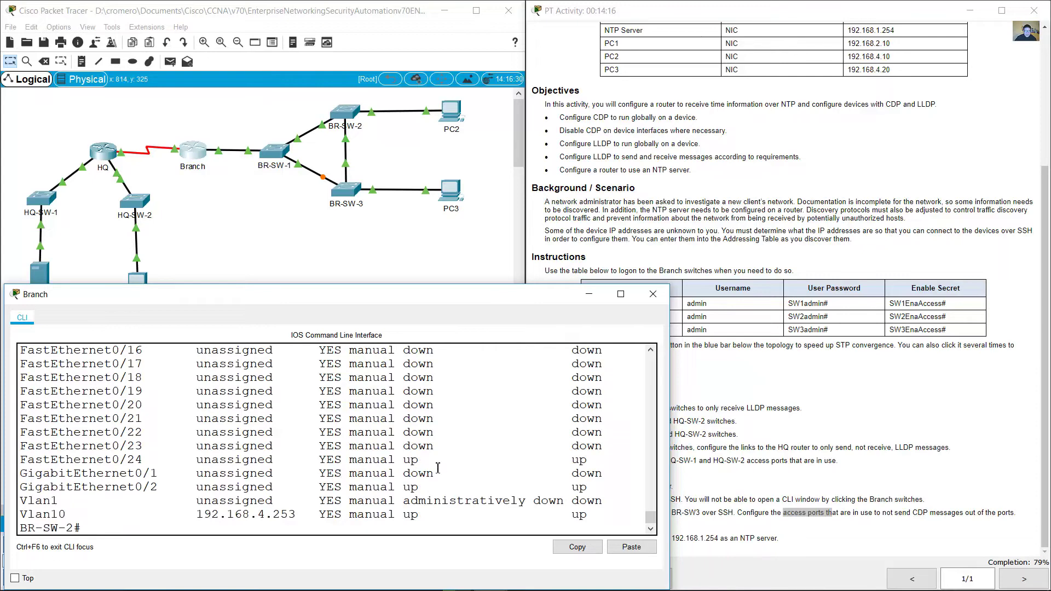
scroll(438, 468, "up", 8)
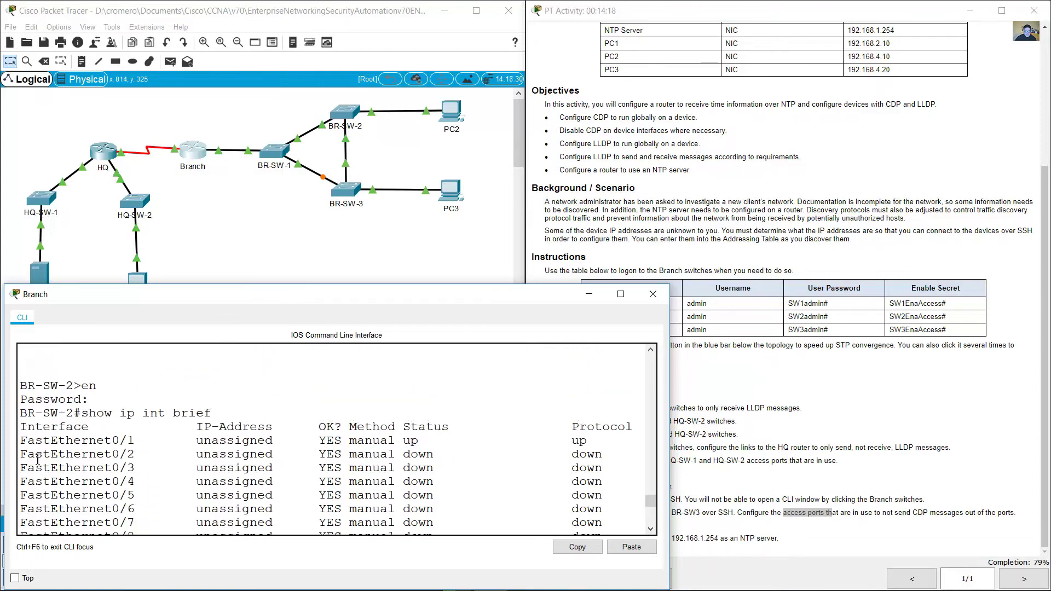
left_click_drag(20, 445, 608, 456)
scroll(567, 475, "down", 6)
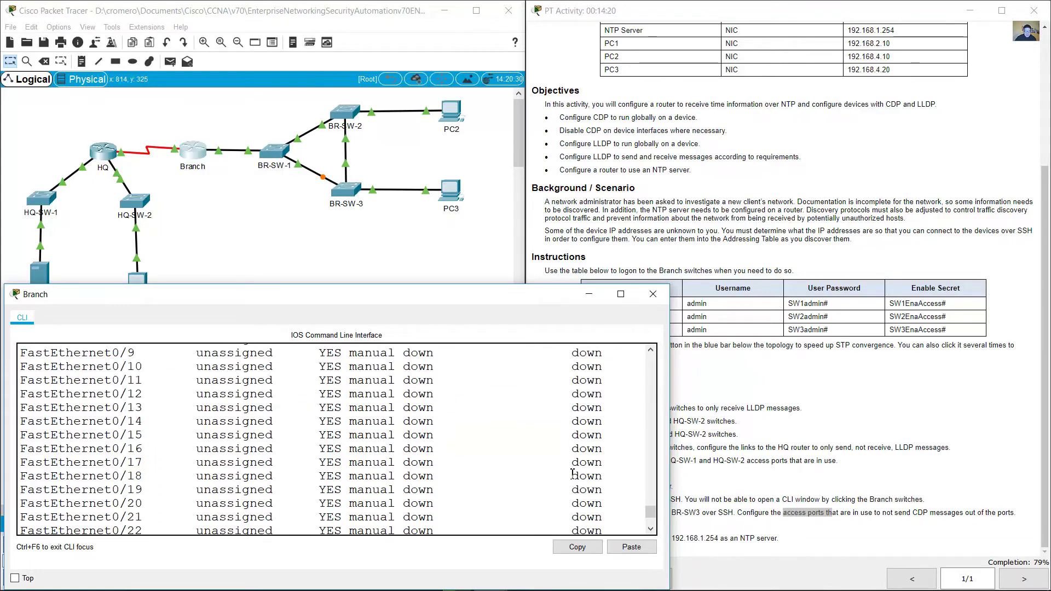
left_click_drag(27, 457, 510, 462)
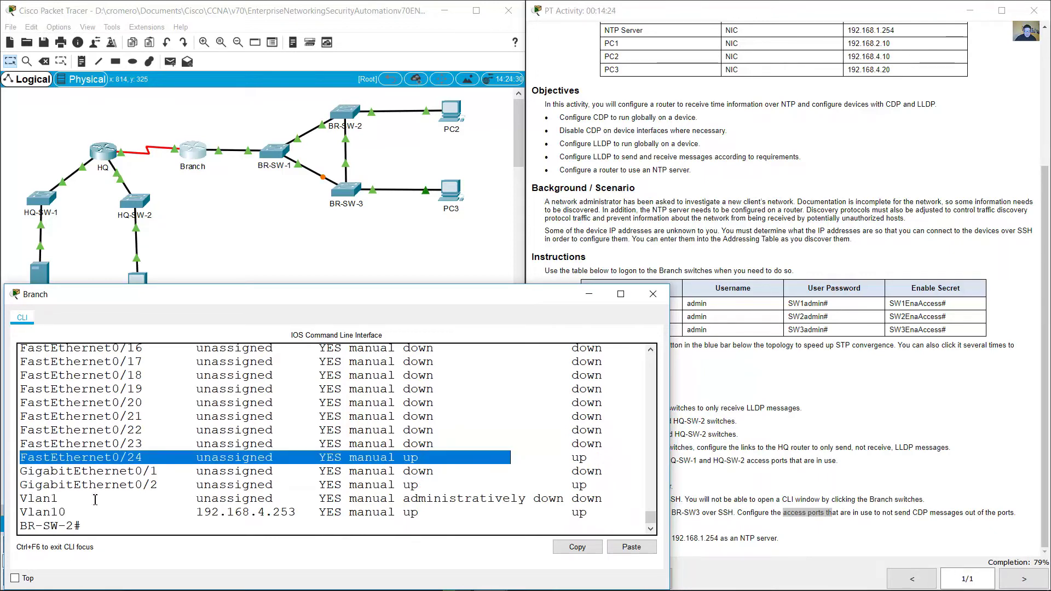
left_click_drag(25, 487, 592, 488)
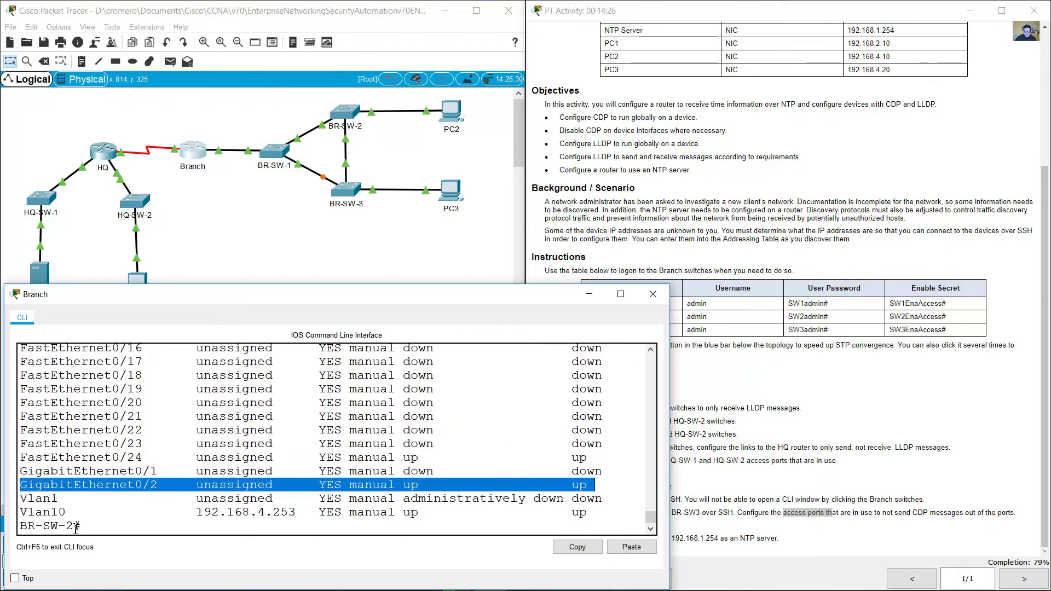
Step: Run 'show run' on BR-SW-2 and mark FastEthernet0/1's access-mode configuration block
left_click_drag(35, 512, 608, 519)
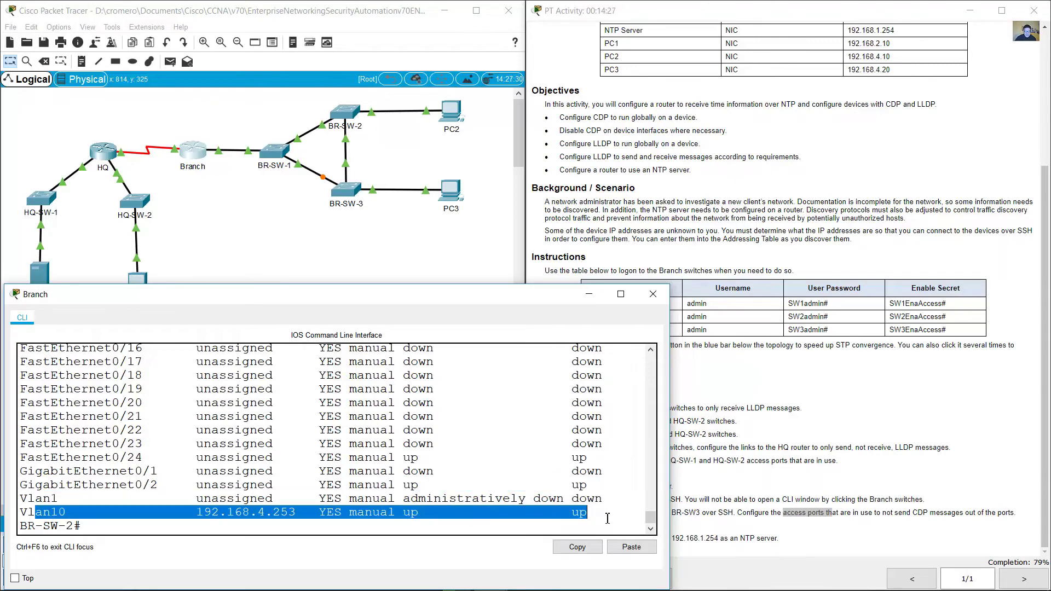
left_click(529, 533)
type("show run")
key("Return")
key("space")
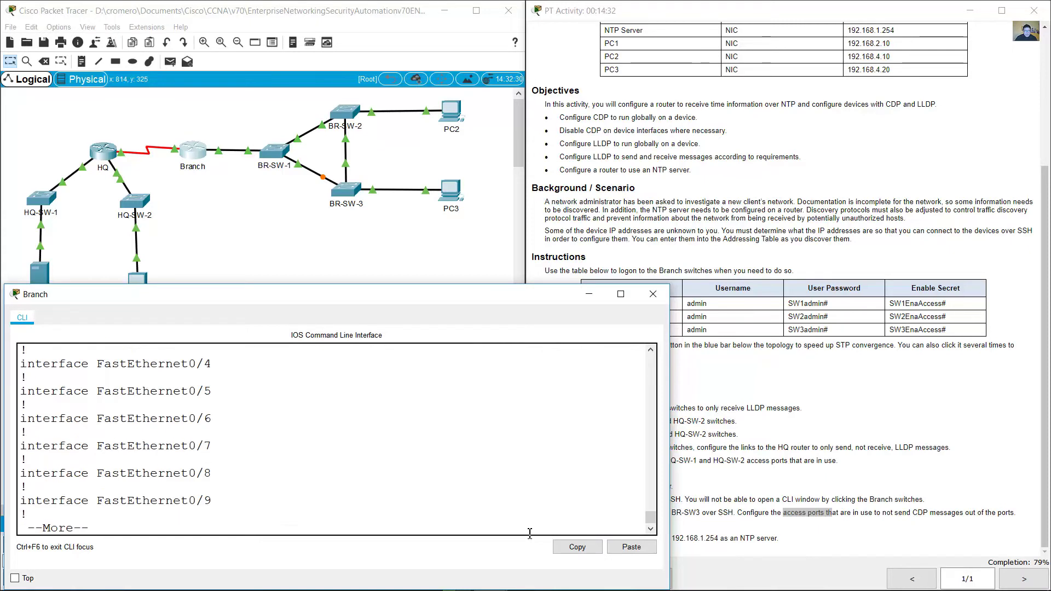
scroll(499, 491, "up", 3)
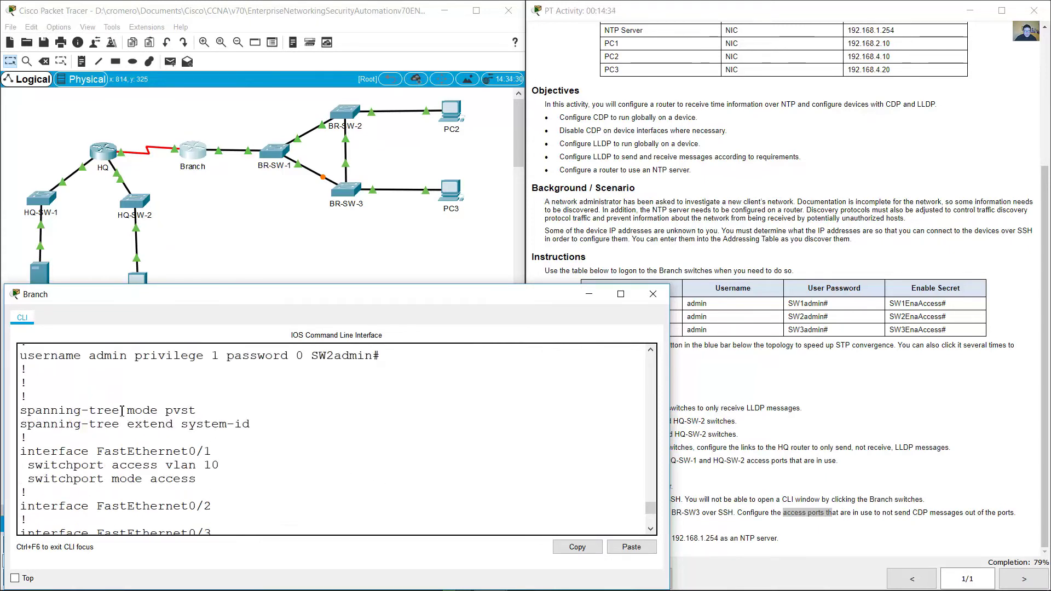
scroll(108, 417, "down", 1)
left_click_drag(47, 418, 200, 420)
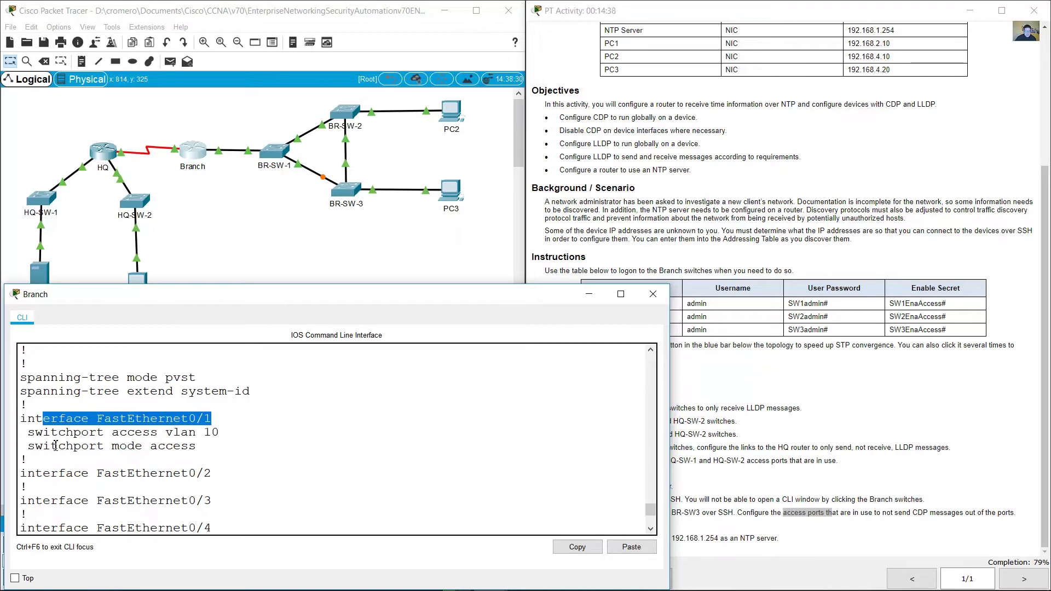
left_click_drag(119, 445, 196, 447)
left_click_drag(52, 419, 200, 446)
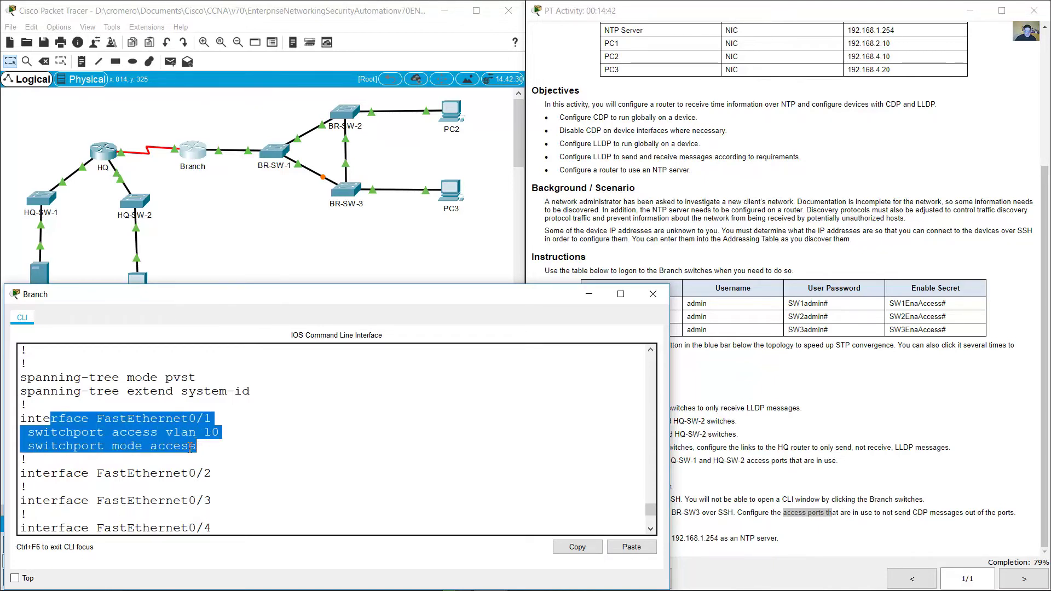
left_click(206, 449)
Step: Check the PC2 link, then page on to mark trunk mode on Fa0/24 and Gi0/2
left_click(386, 151)
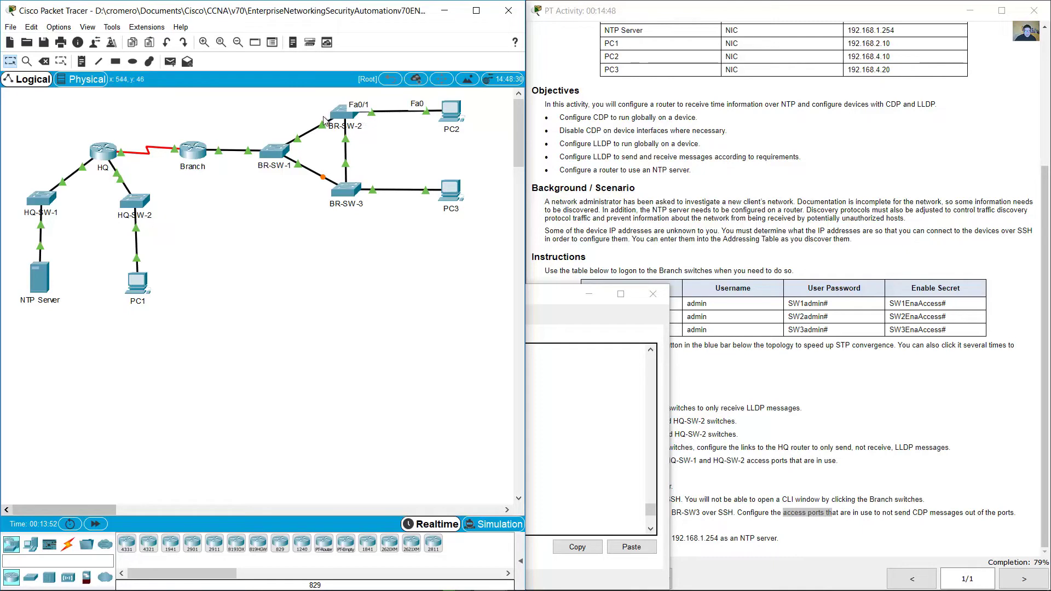
key("Return")
key("Return")
key("Return")
key("Return")
key("Return")
key("Return")
key("Return")
key("Return")
key("Return")
key("Return")
key("Return")
key("Return")
key("Return")
key("Return")
key("Return")
key("Return")
key("Return")
key("Return")
key("Return")
key("Return")
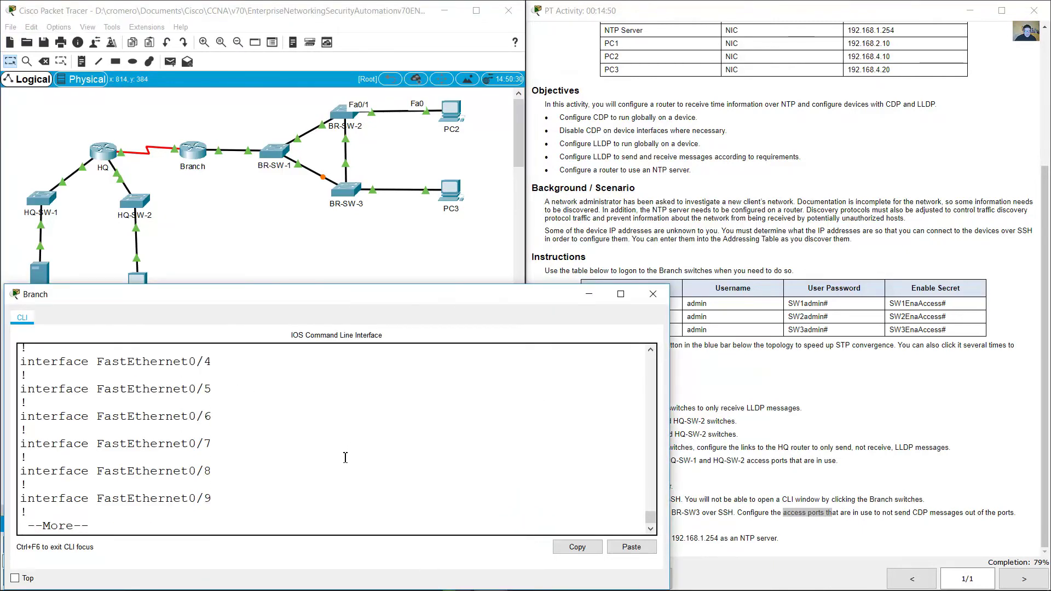
key("space")
scroll(245, 453, "up", 3)
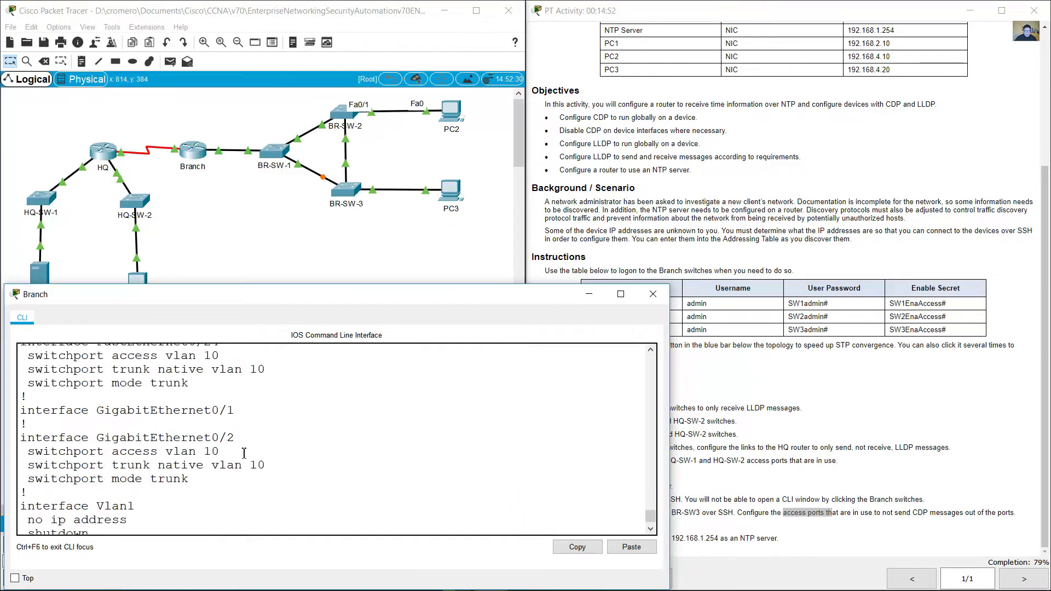
left_click_drag(166, 408, 200, 453)
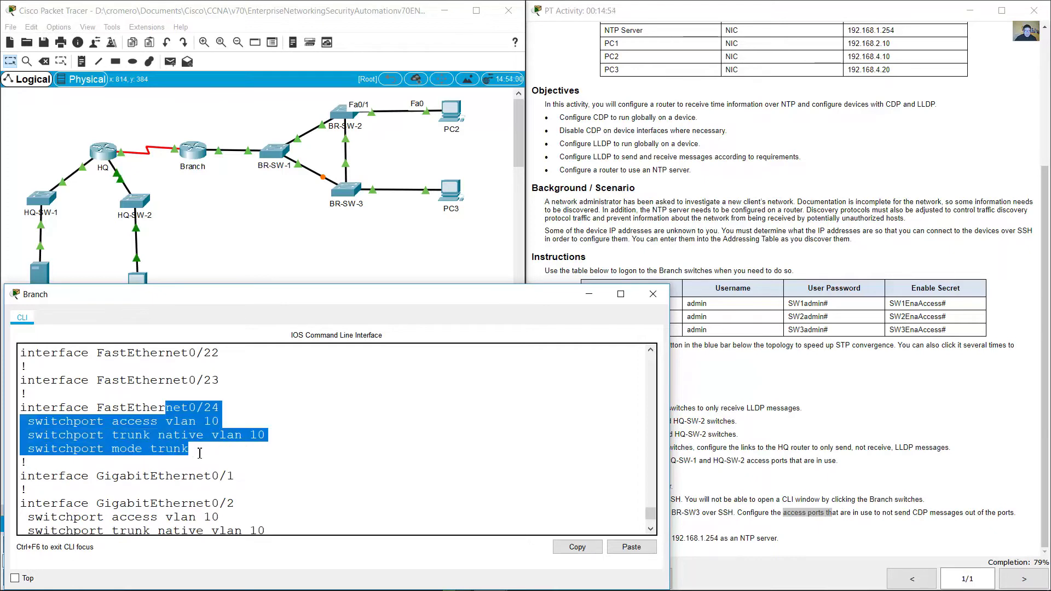
double_click(170, 449)
scroll(266, 455, "down", 2)
scroll(266, 454, "down", 1)
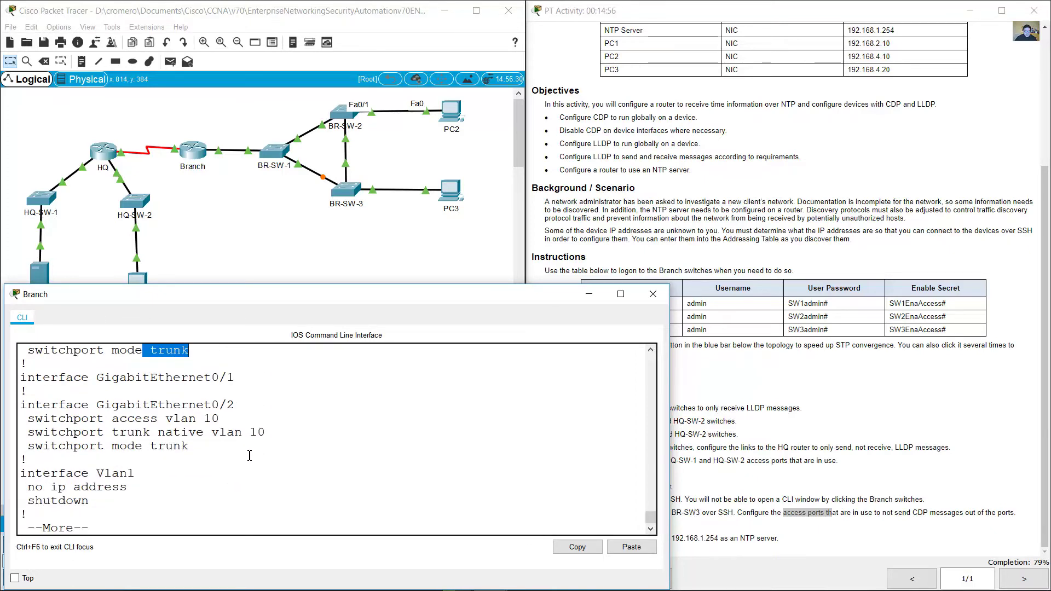
left_click_drag(181, 405, 234, 405)
double_click(188, 445)
left_click(224, 469)
key("space")
key("space")
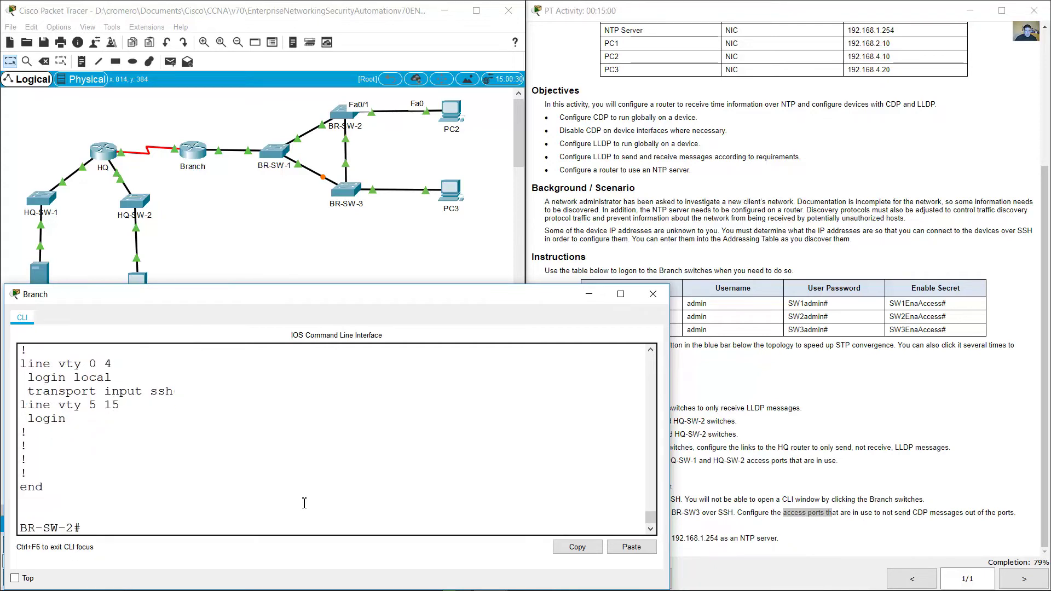
Step: Disable CDP on BR-SW-2's FastEthernet0/1 with 'no cdp enable' in interface configuration
type("conf term")
key("Return")
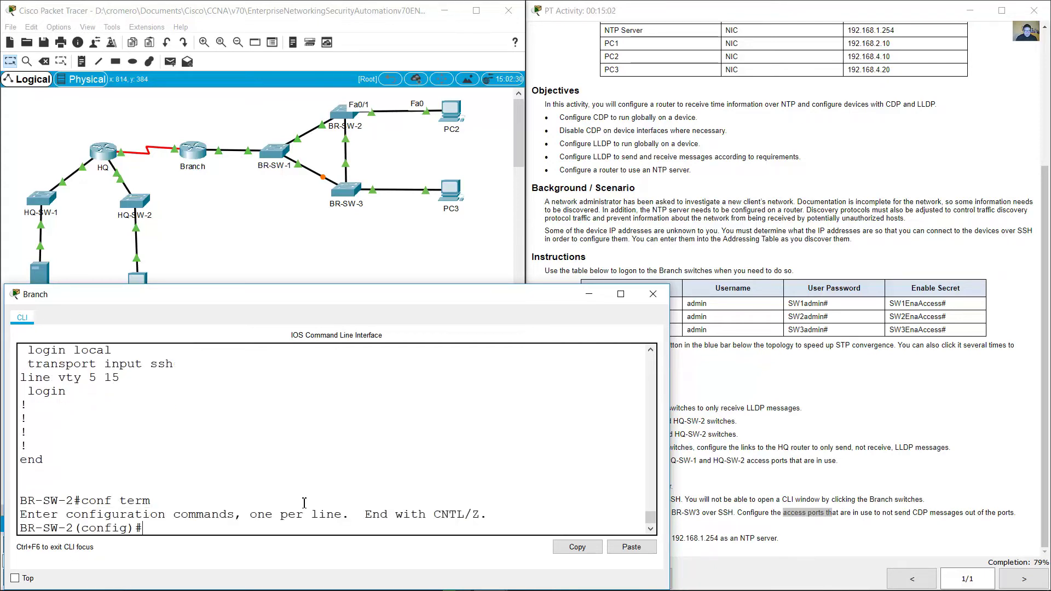
left_click(866, 528)
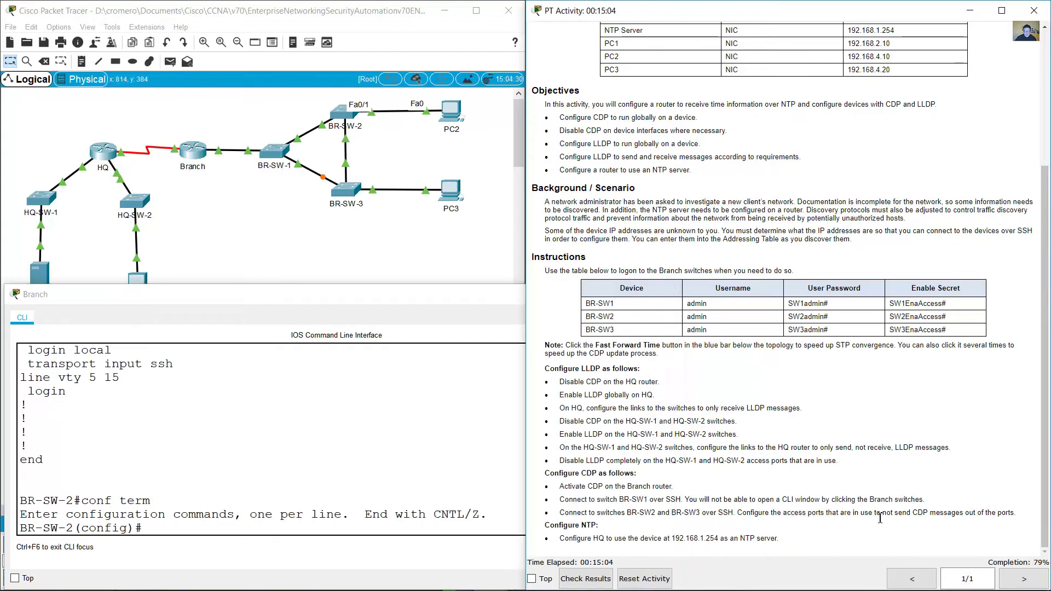
left_click_drag(863, 516, 992, 513)
left_click(340, 526)
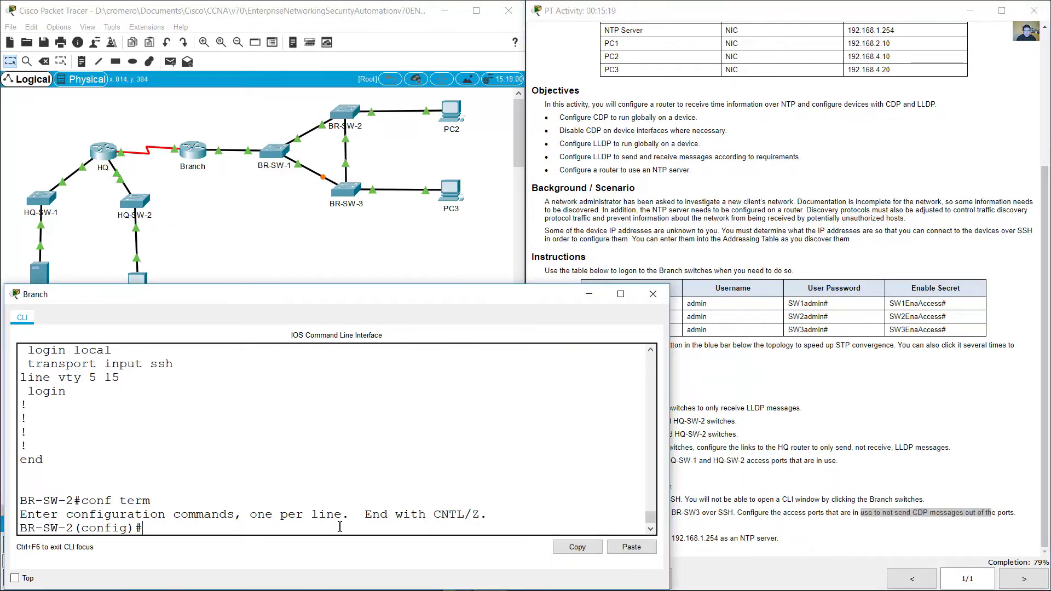
type("int f0/1")
key("Return")
type("no cdp enable")
key("Return")
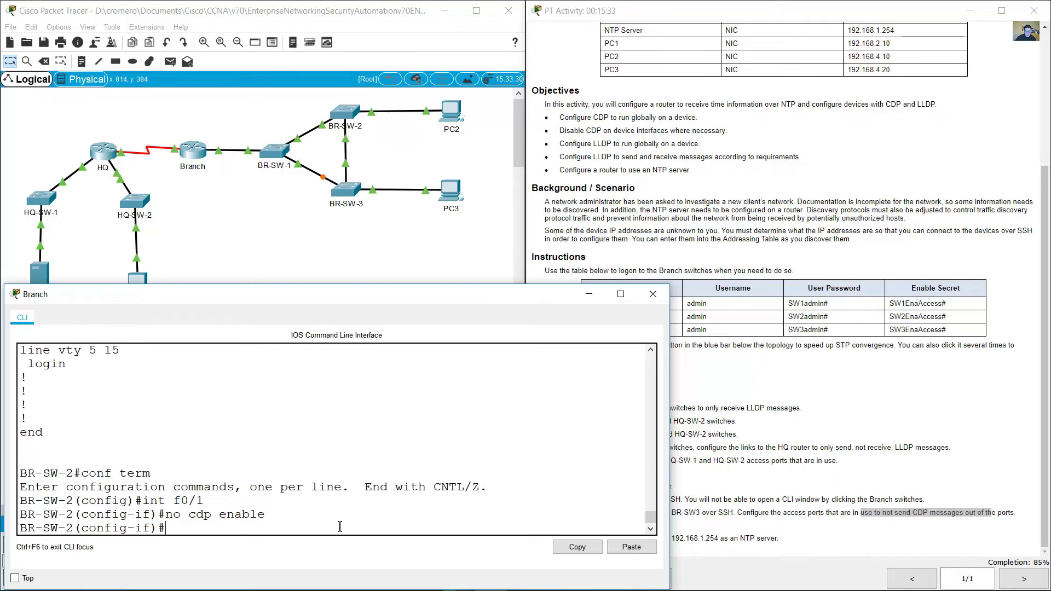
Step: Return to privileged mode with 'end' and type 'ssh -l admin 192.168.4.254' for BR-SW-3
left_click(679, 517)
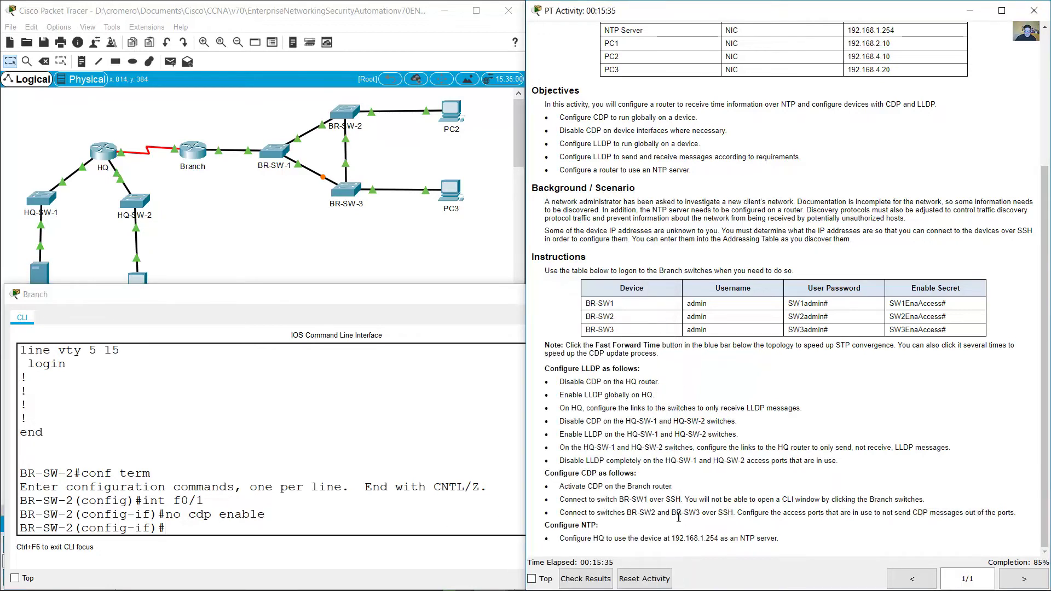
left_click_drag(673, 513, 739, 513)
left_click(315, 524)
type("end")
key("Return")
type("ssh -l admin 192.168.4.254")
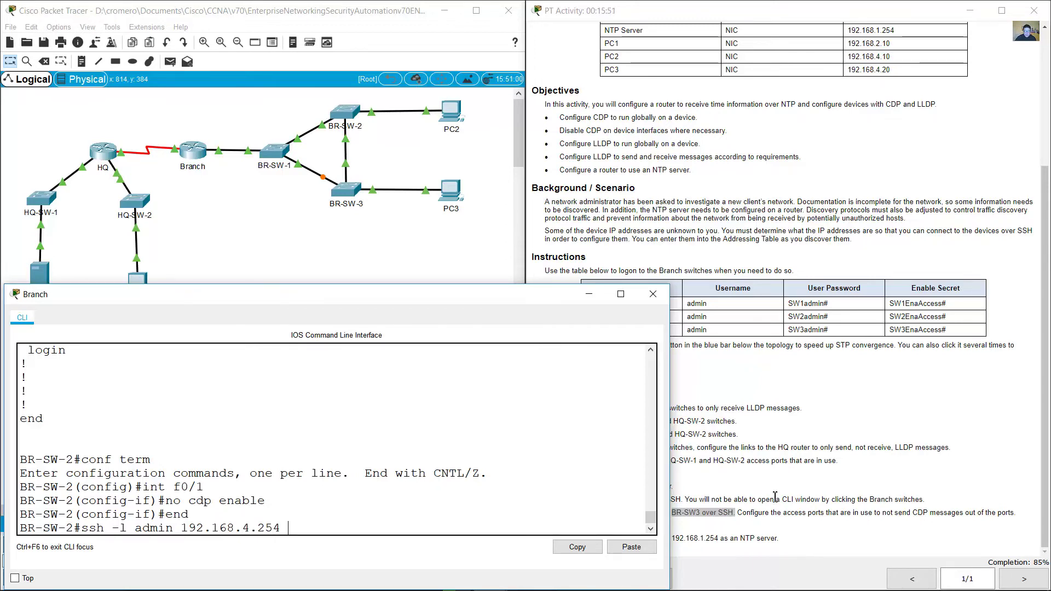
Step: Launch the SSH session to BR-SW-3 and look up its credentials in the login table
left_click(728, 523)
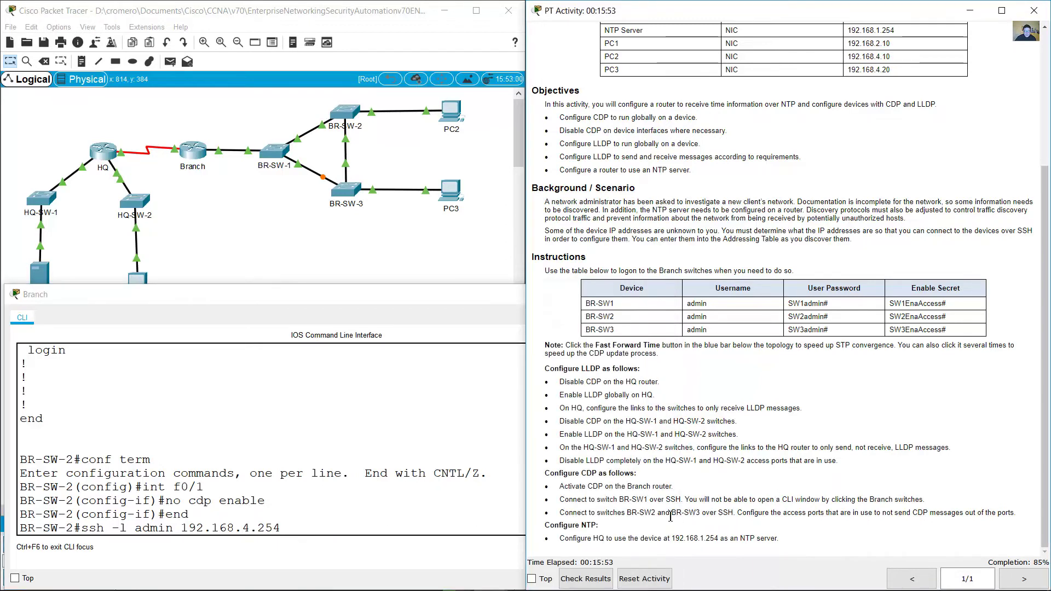
left_click_drag(704, 517, 703, 517)
left_click(331, 528)
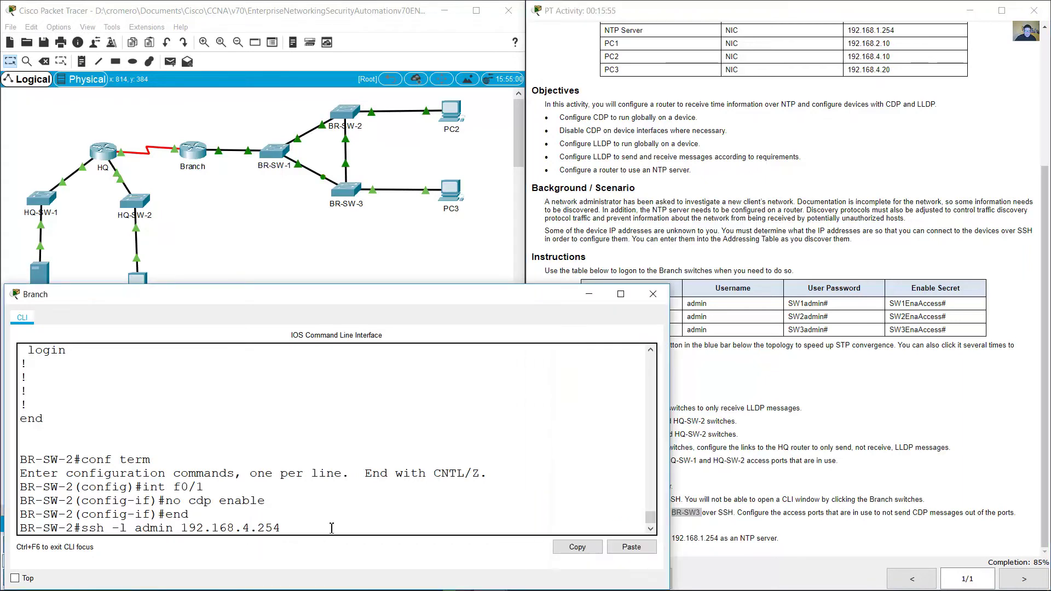
key("Return")
left_click_drag(811, 331, 788, 330)
left_click_drag(923, 334, 967, 335)
left_click(293, 478)
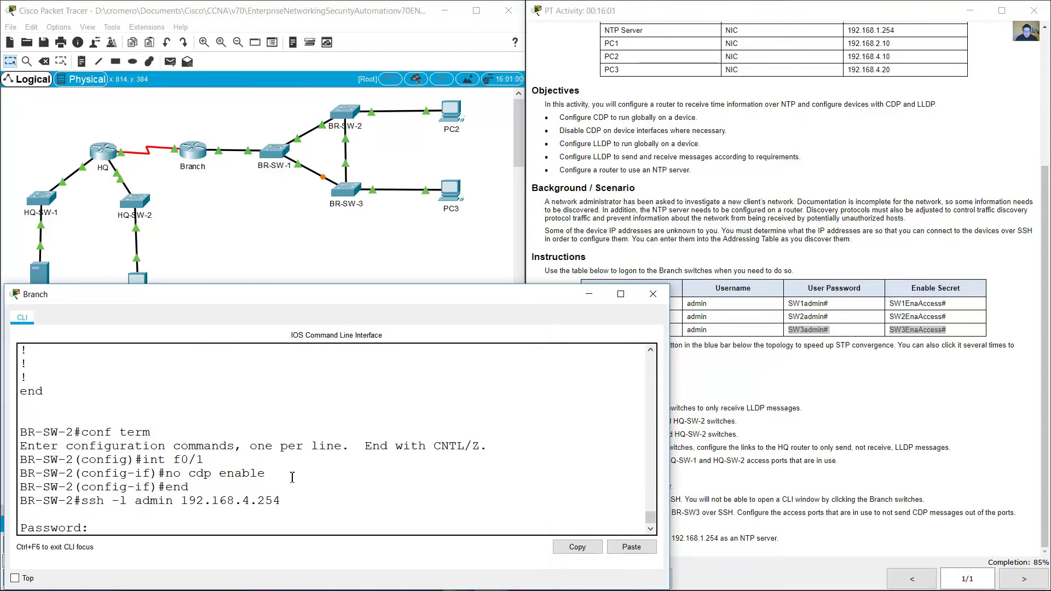
Step: Enter BR-SW-3's user password, then 'en' and the enable secret for the privileged prompt
type("SW3admin#")
key("Return")
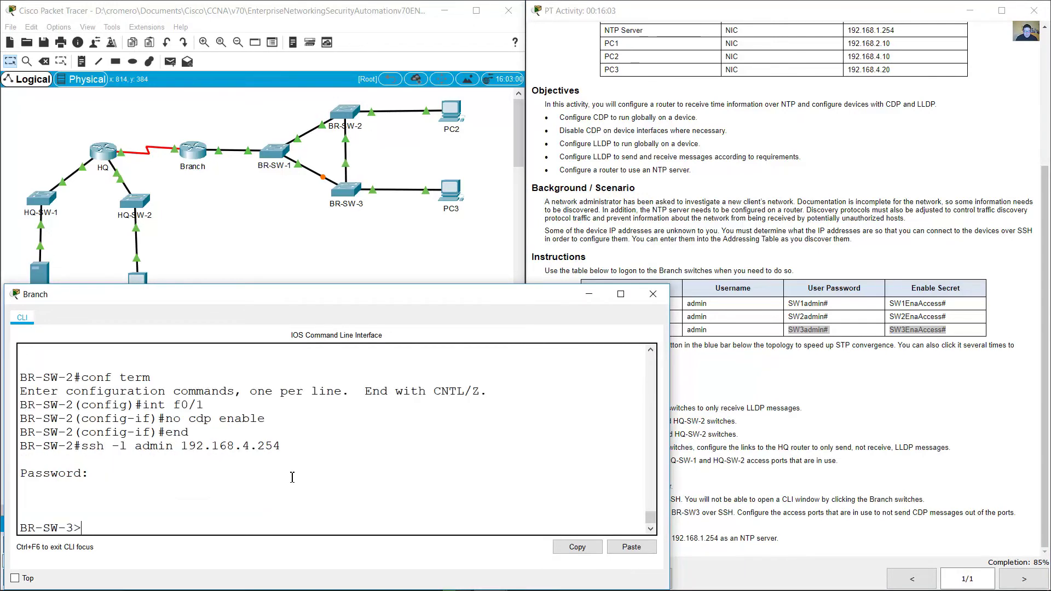
type("en")
key("Return")
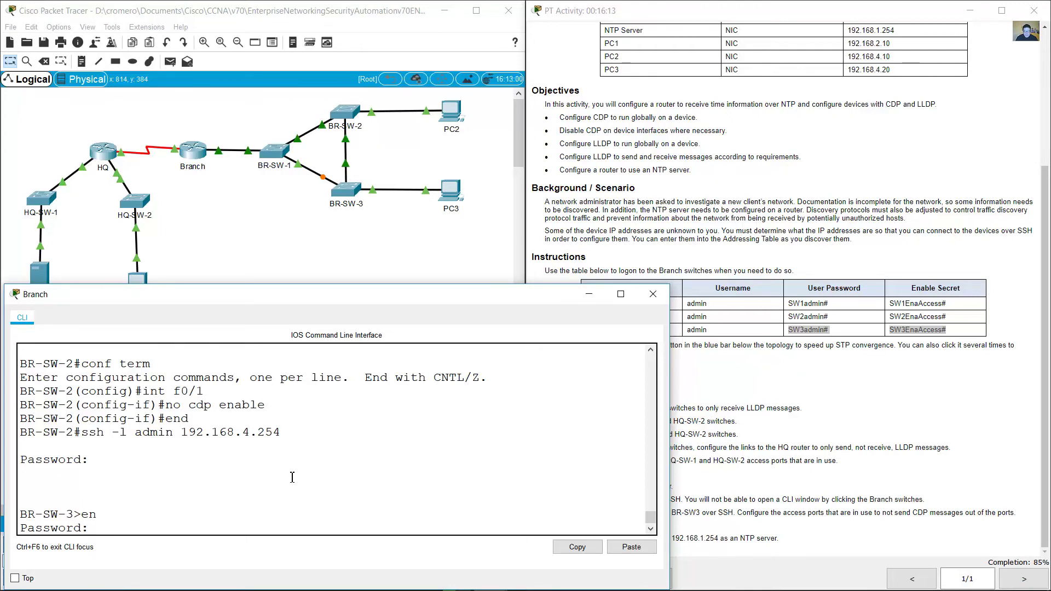
key("Return")
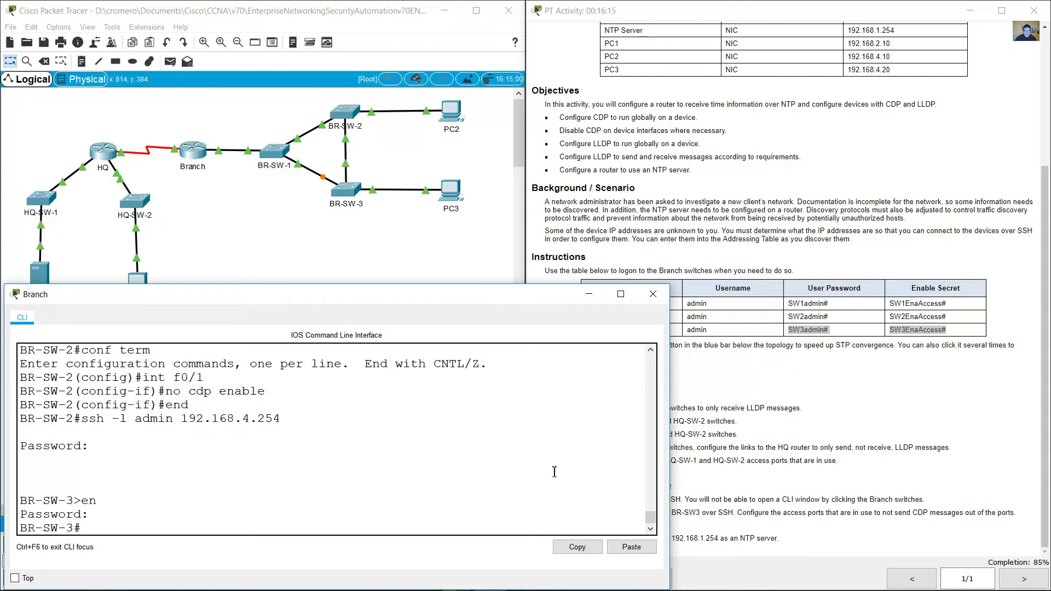
left_click(798, 522)
Step: Run 'show ip int brief' on BR-SW-3 and mark the Fa0/24, Gi0/1 and Vlan10 rows
left_click_drag(784, 515, 780, 513)
left_click_drag(869, 513, 961, 512)
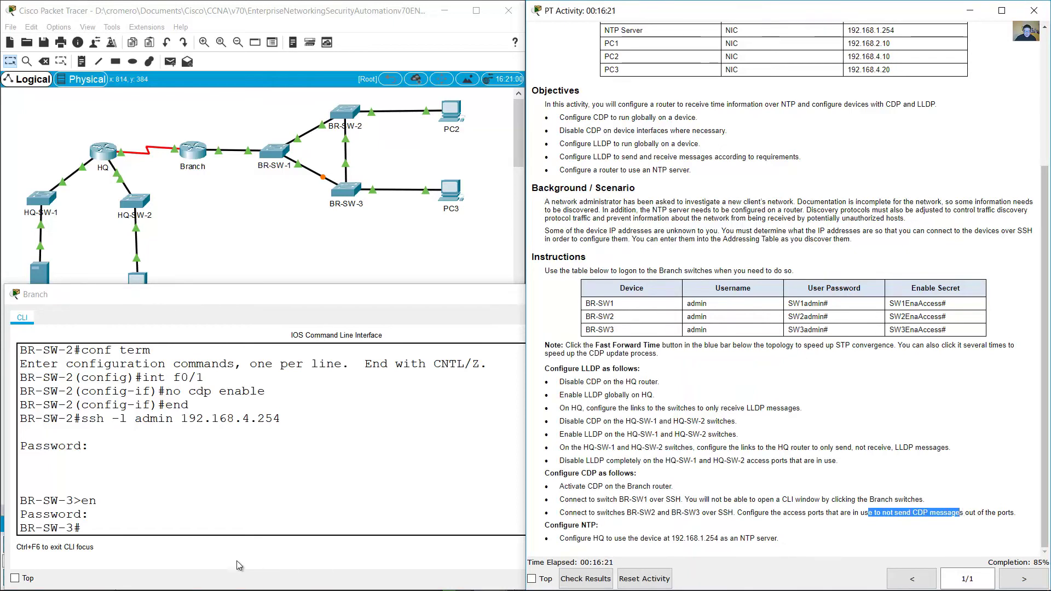
left_click(251, 524)
type("s")
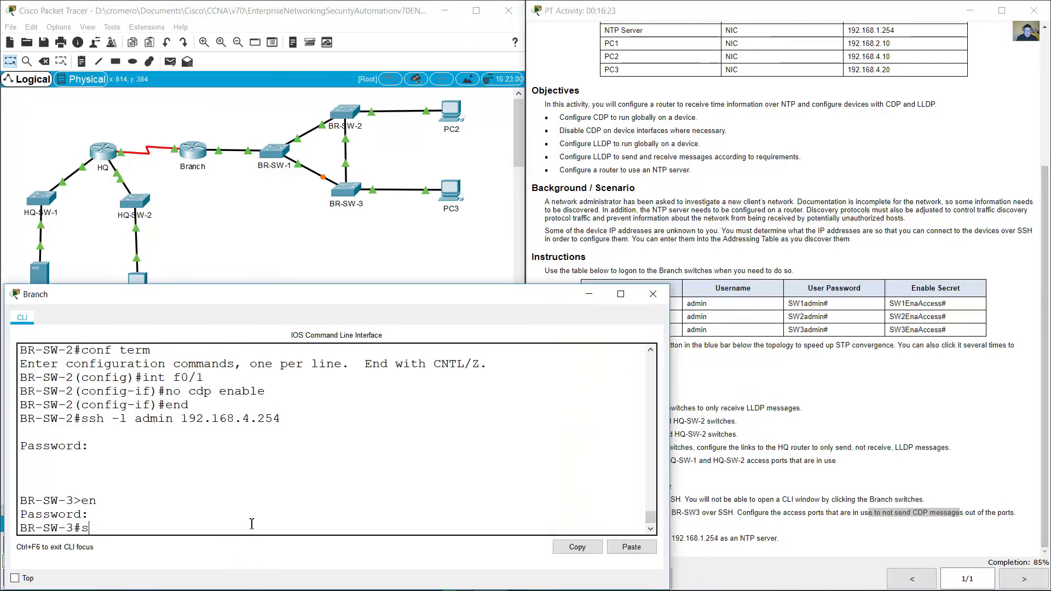
type("how ip int brief")
key("Return")
key("space")
scroll(129, 387, "up", 5)
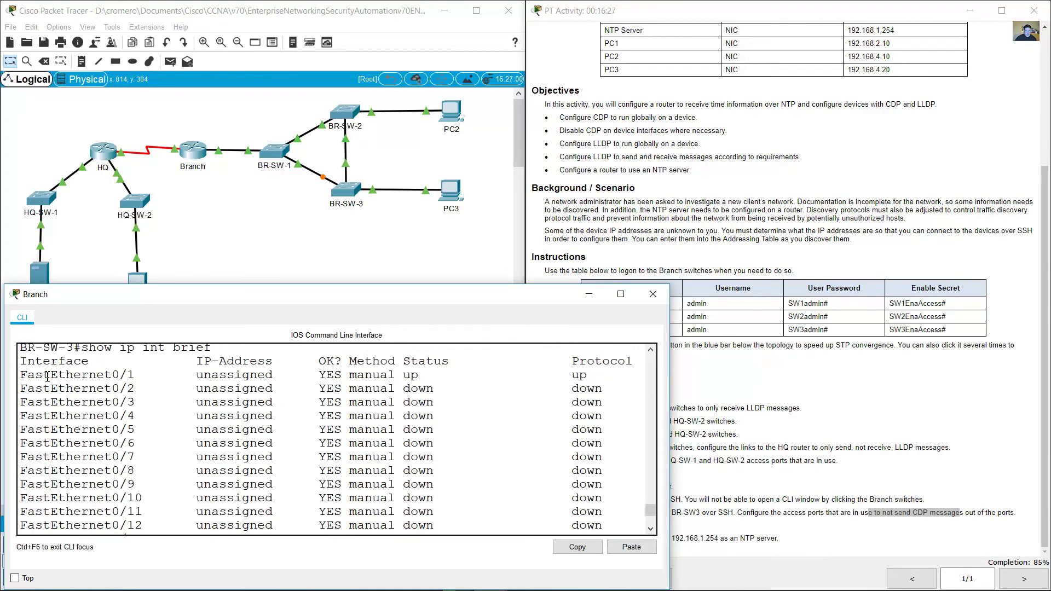
scroll(384, 474, "down", 5)
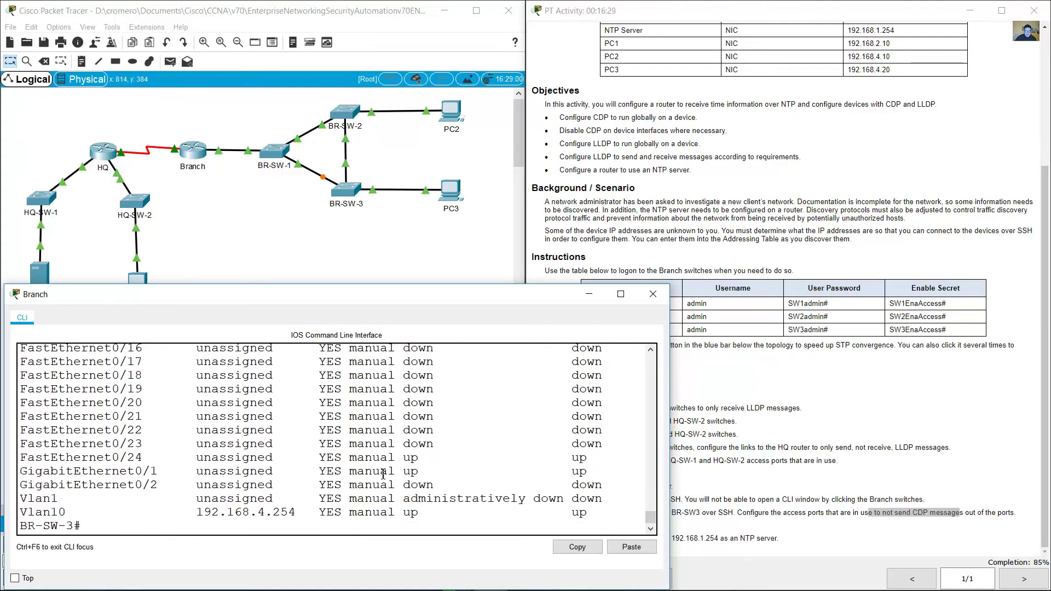
left_click_drag(97, 462, 600, 476)
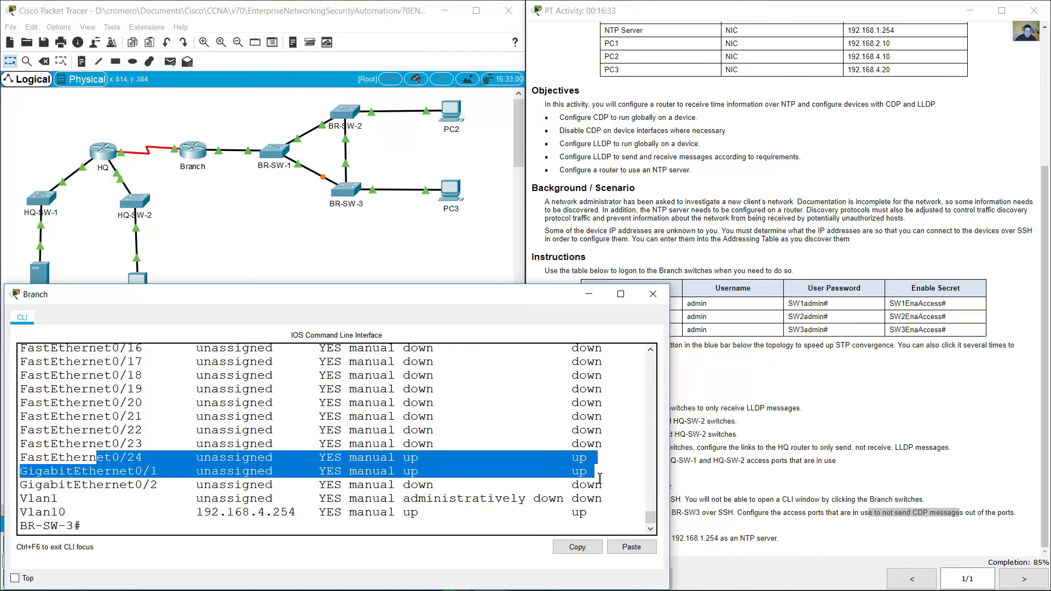
left_click_drag(594, 517, 19, 517)
left_click(144, 535)
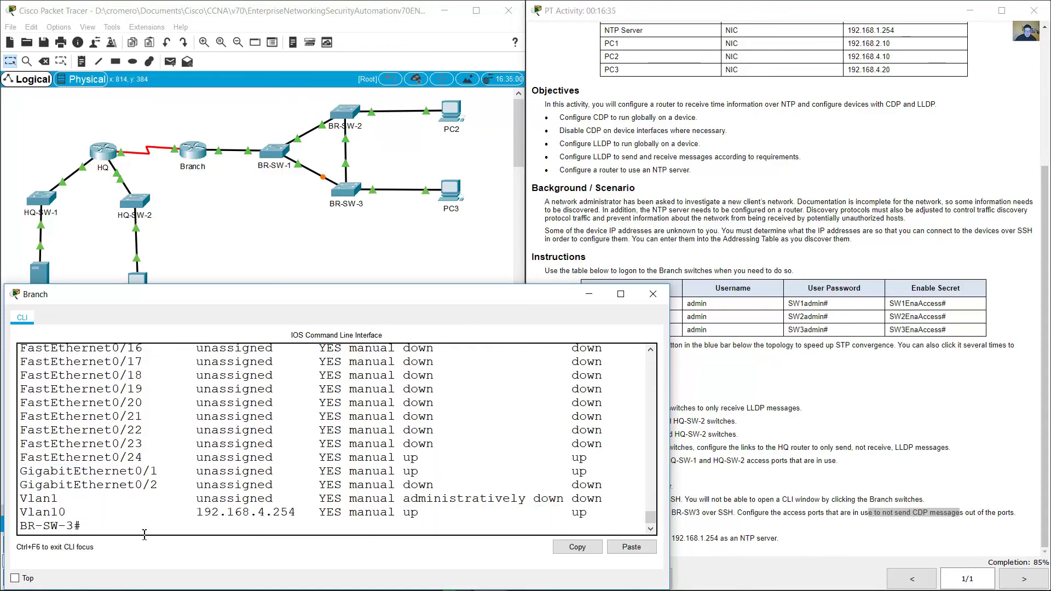
Step: Run 'show run' on BR-SW-3, marking the Fa0/24 and Gi0/1 trunk settings and the Fa0/1 interface
type("show run")
key("Return")
key("space")
scroll(190, 385, "up", 3)
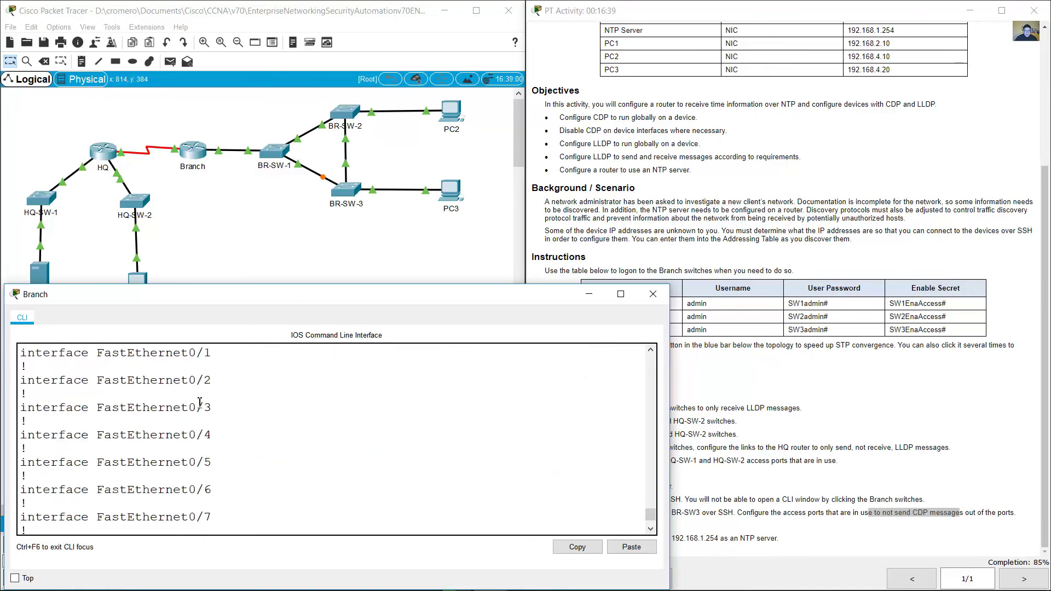
left_click_drag(21, 386, 181, 402)
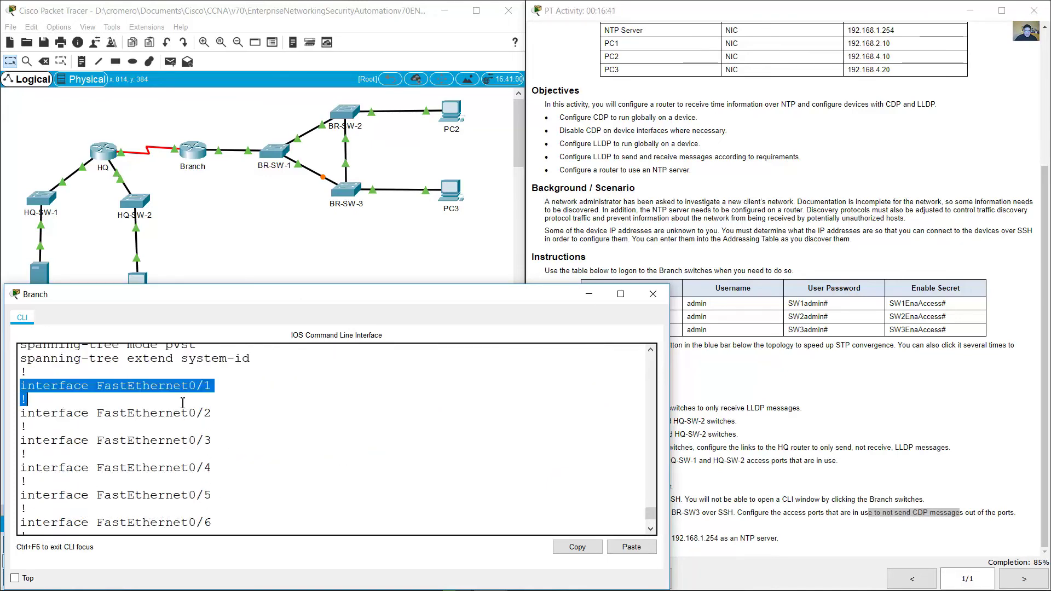
scroll(228, 474, "down", 5)
key("space")
scroll(116, 412, "up", 3)
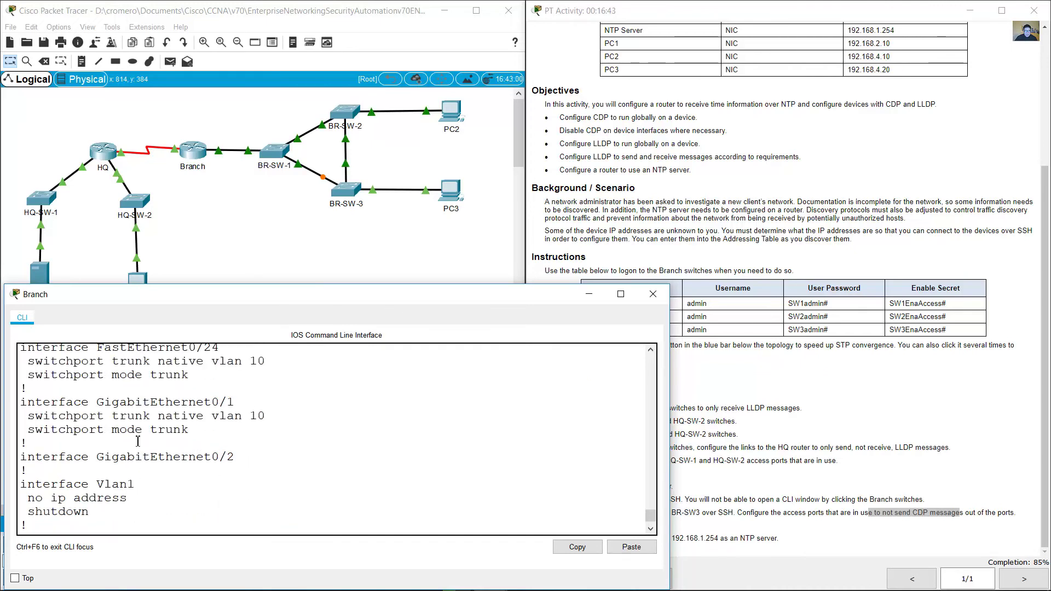
left_click_drag(21, 380, 146, 416)
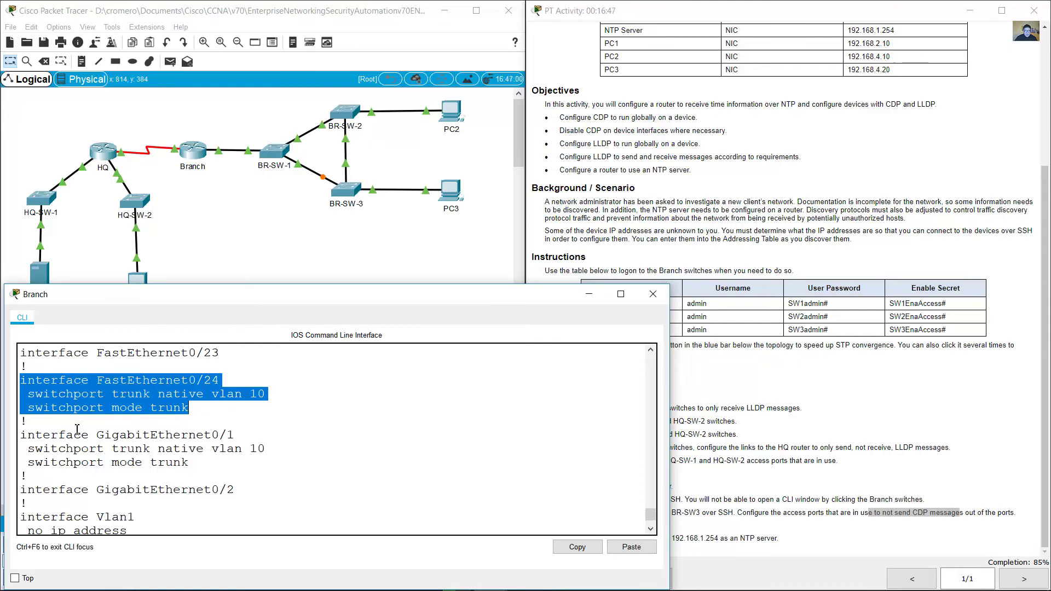
left_click_drag(27, 436, 203, 467)
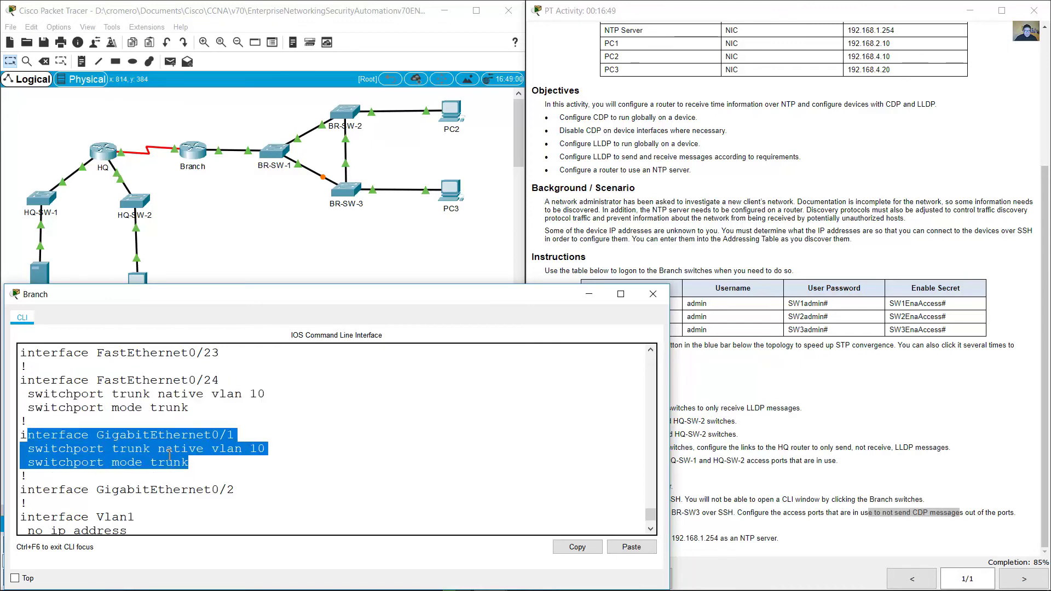
scroll(187, 454, "down", 1)
scroll(192, 455, "up", 10)
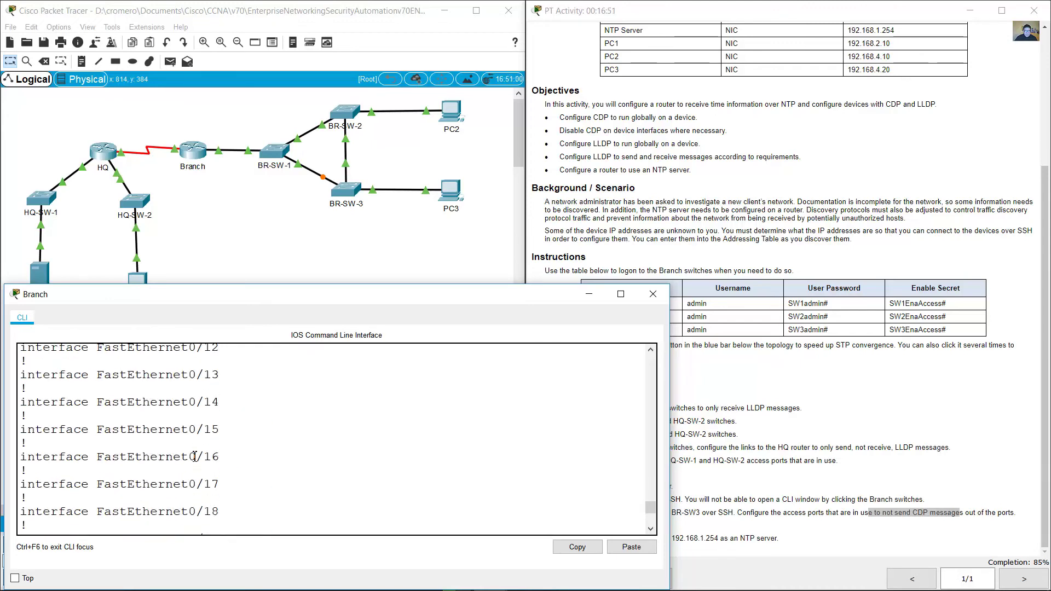
scroll(195, 456, "up", 5)
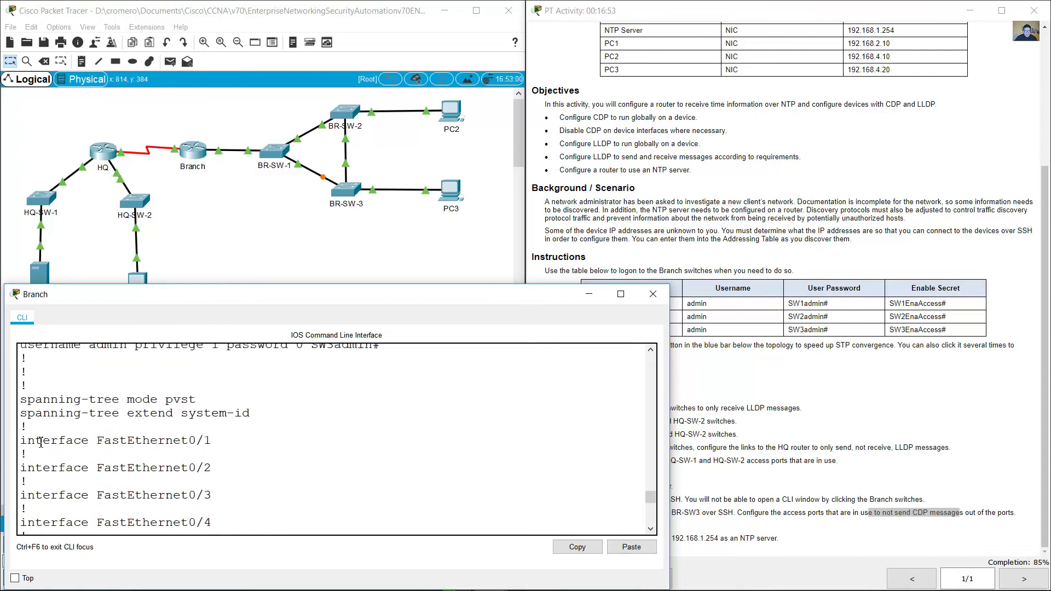
triple_click(41, 442)
left_click(373, 195)
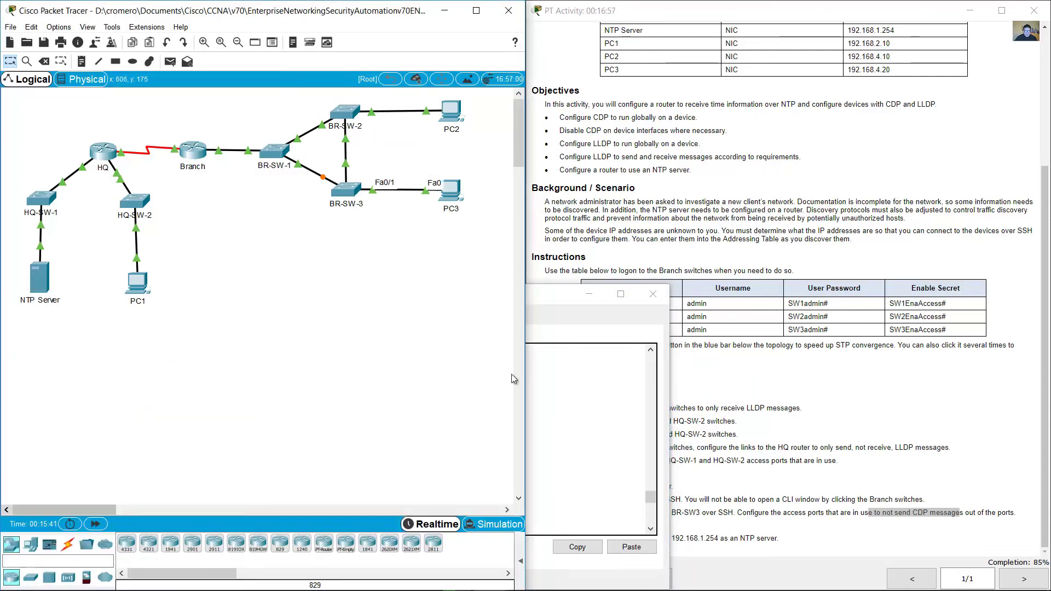
Step: Finish the config listing, then apply 'no cdp enable' to BR-SW-3's FastEthernet0/1
left_click(533, 383)
scroll(508, 494, "down", 15)
scroll(508, 494, "down", 2)
key("space")
type("conf term")
key("Return")
type("int f0/1")
key("Return")
type("no cdp ")
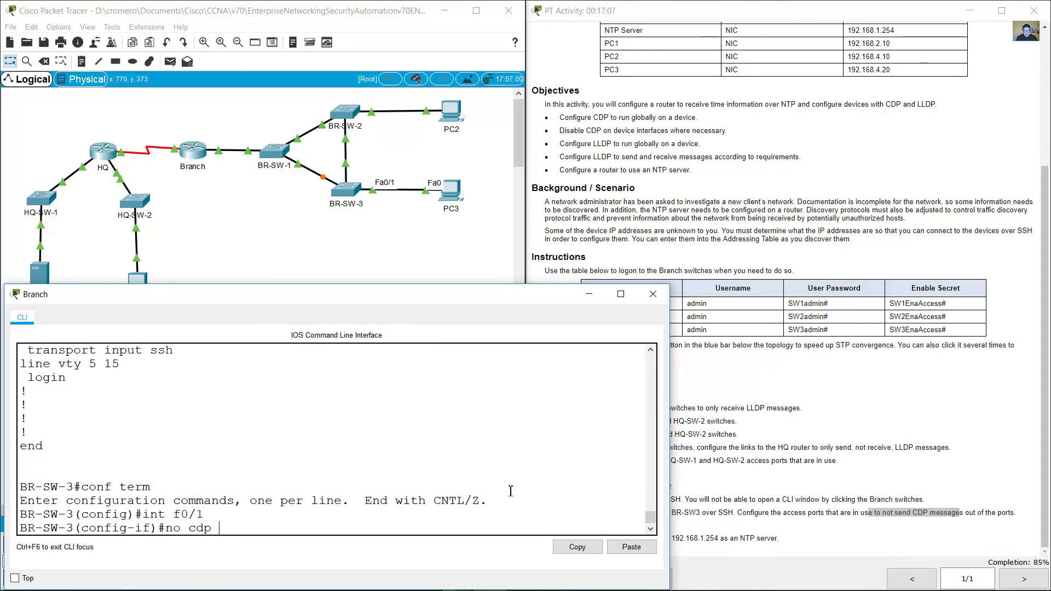
type("enable")
key("Return")
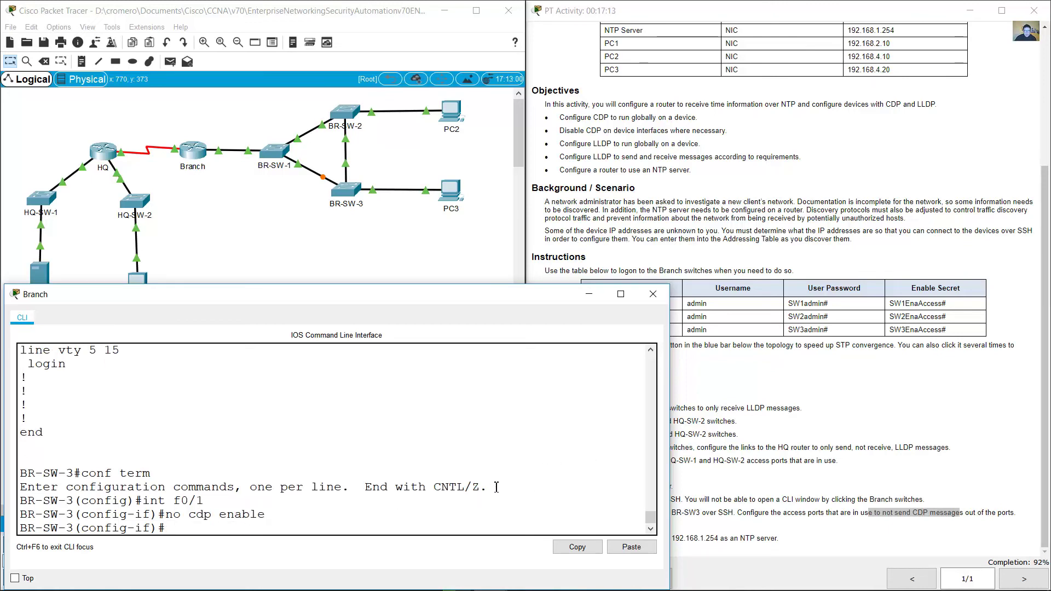
left_click(694, 505)
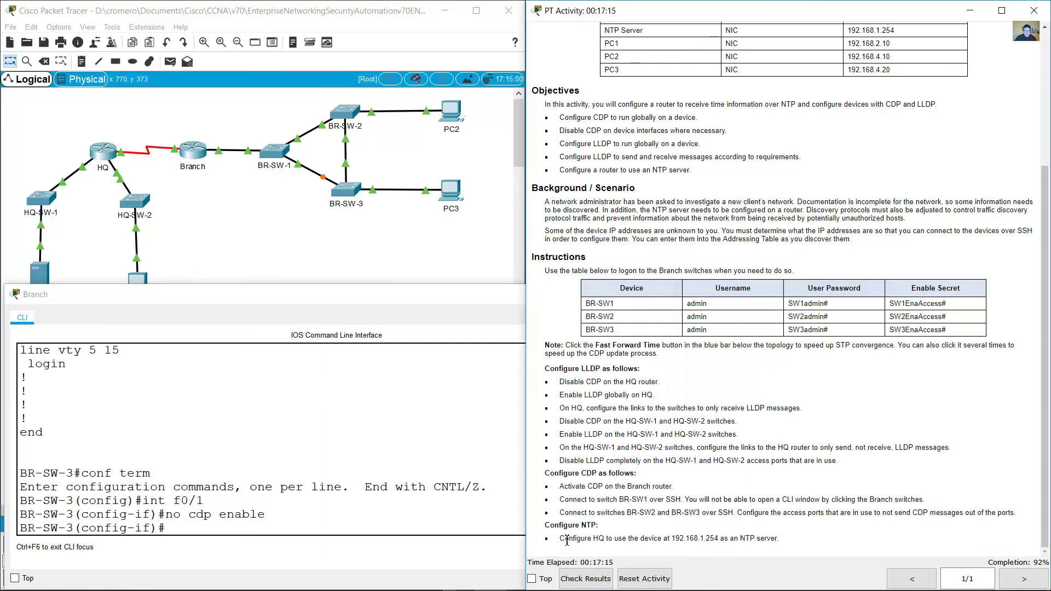
Step: Review the HQ NTP task and note the NTP server address 192.168.1.254
left_click_drag(567, 540, 779, 539)
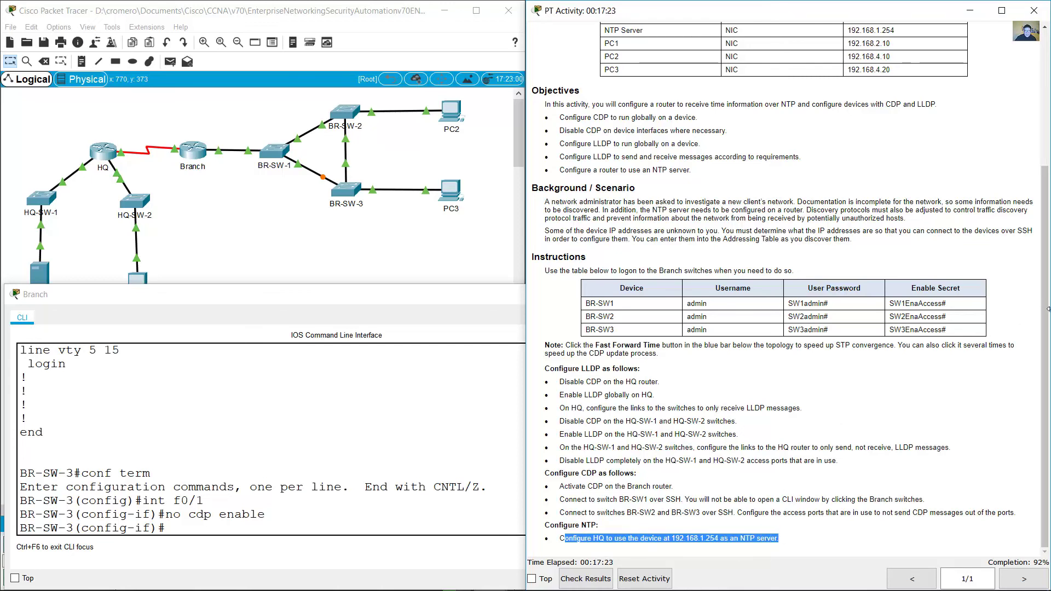
scroll(1044, 294, "up", 1)
left_click_drag(1045, 294, 1045, 321)
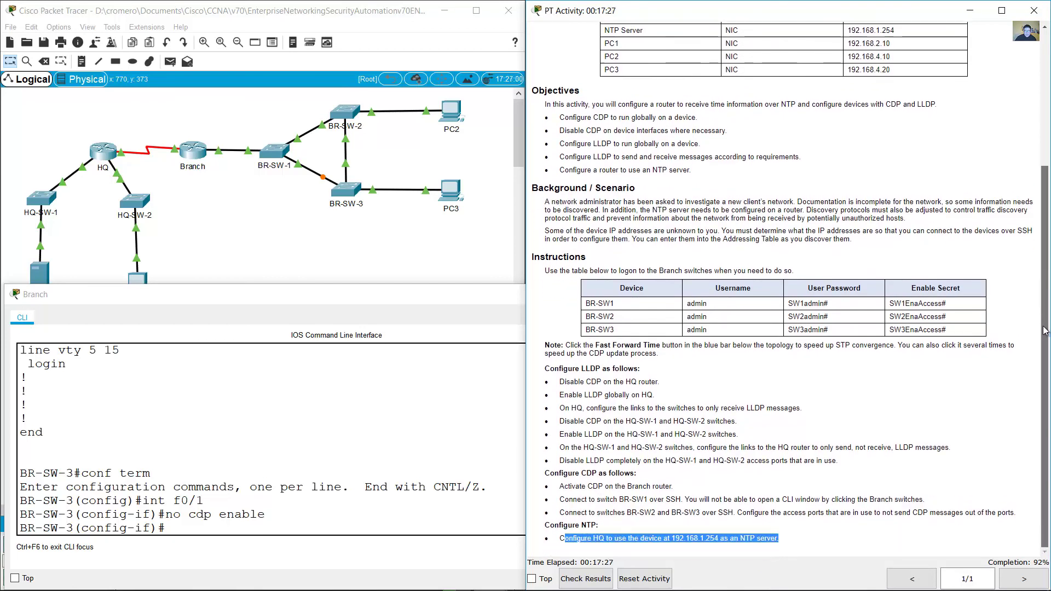
scroll(684, 71, "up", 1)
left_click_drag(610, 64, 898, 66)
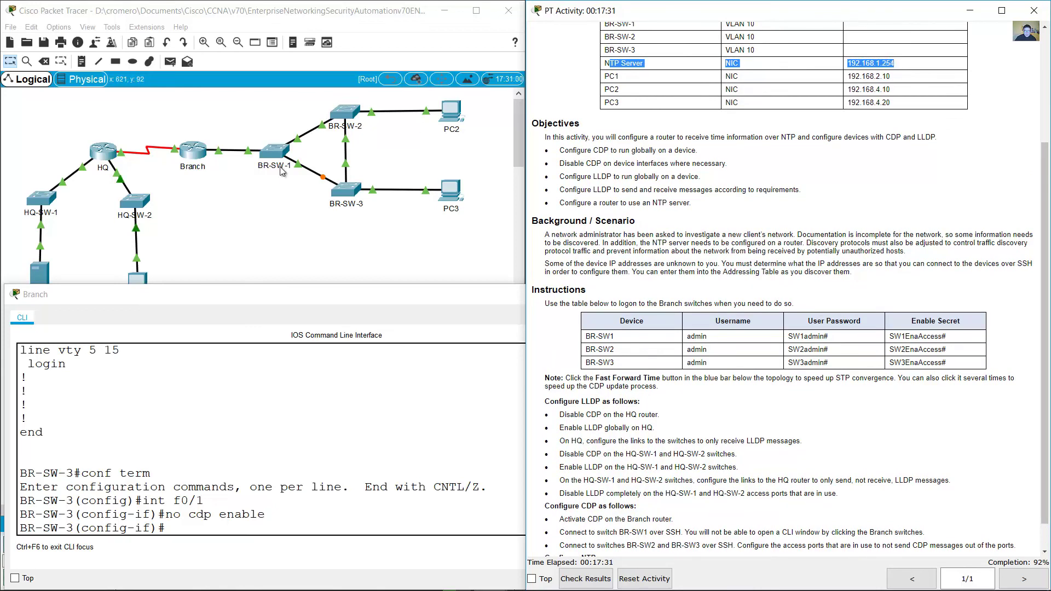
Step: On HQ's CLI, enter global configuration mode (en, conf term) and start the ntp server command
left_click(212, 211)
left_click(103, 150)
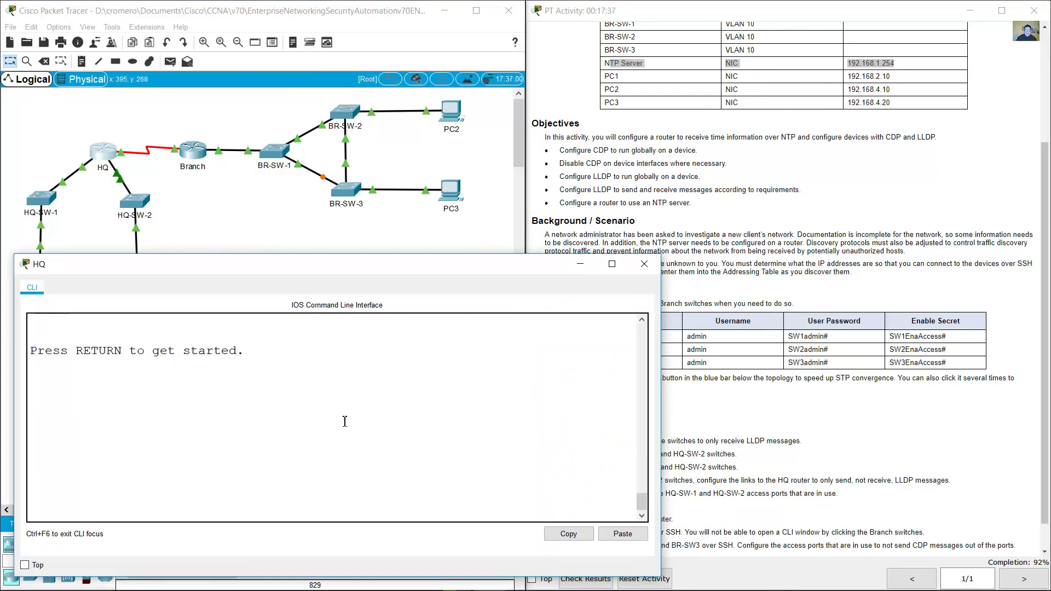
key("Return")
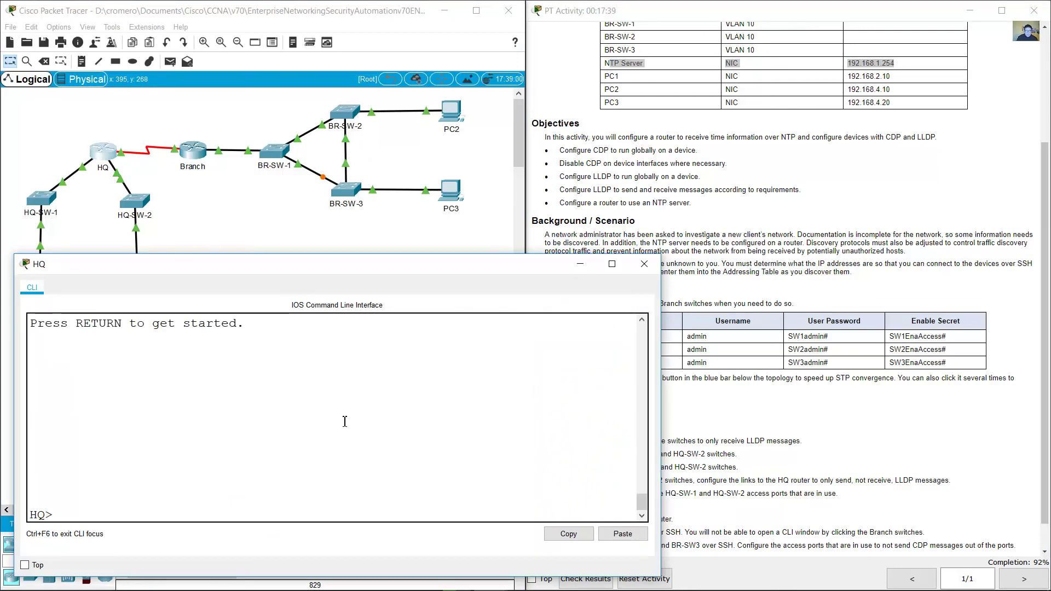
type("en")
key("Return")
type("conf term")
key("Return")
type("ntp server 192.168.1.")
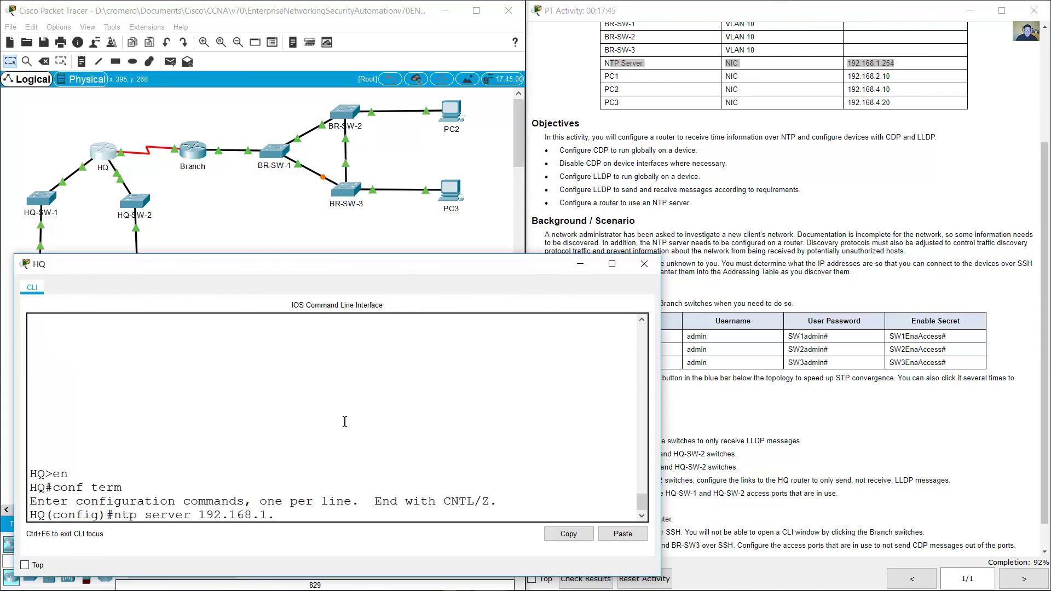